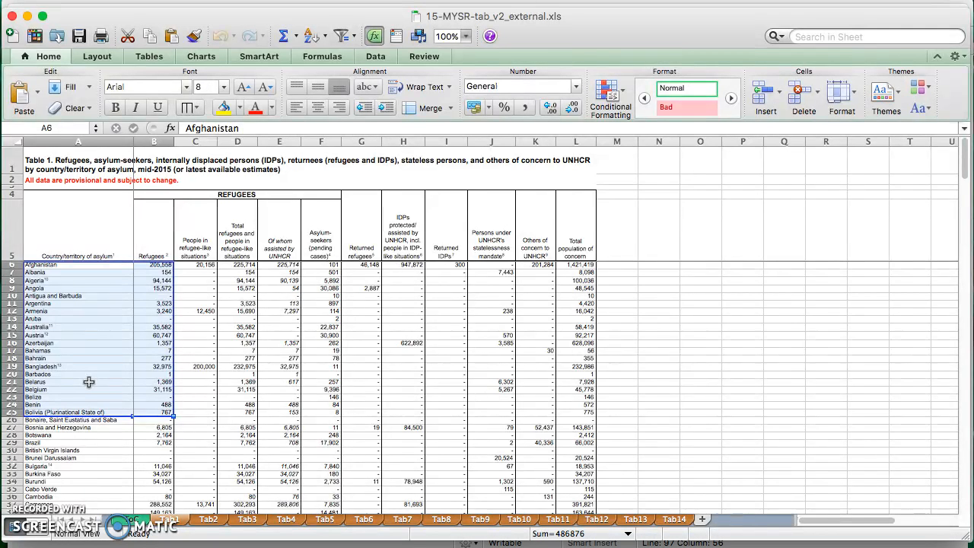
# Step: Copy the country names and refugee figures in A6:B25, Afghanistan through Bolivia
pyautogui.press('super+c')
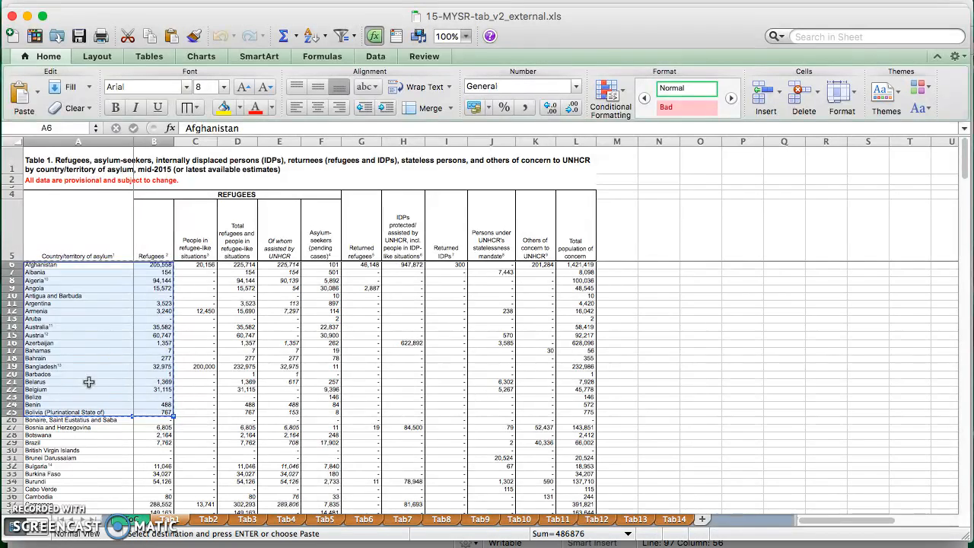
pyautogui.click(88, 367)
pyautogui.moveTo(38, 266); pyautogui.dragTo(146, 403)
pyautogui.keyDown('shift'); pyautogui.click(149, 412); pyautogui.keyUp('shift')
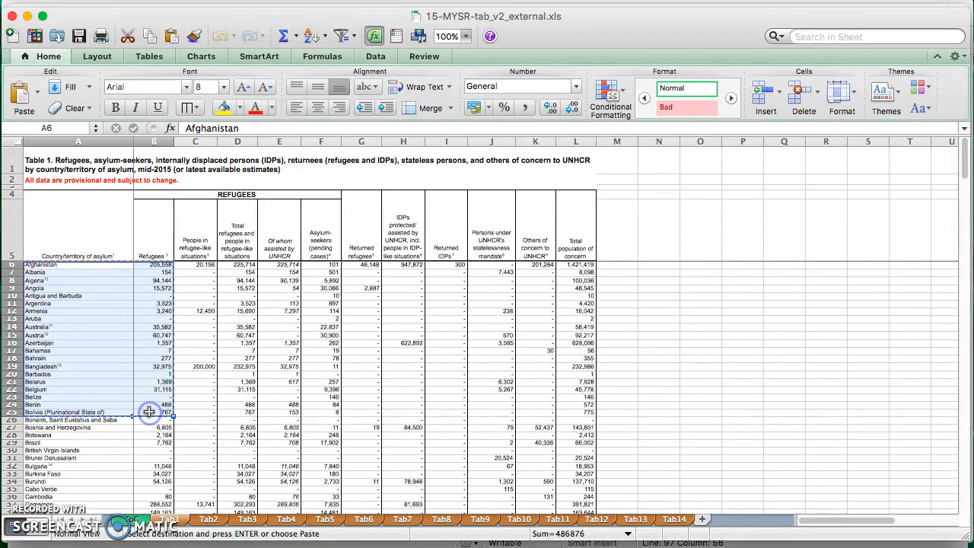
# Step: Create a new blank workbook and reposition and resize its window to fit the screen
pyautogui.press('super+n')
pyautogui.click(287, 406)
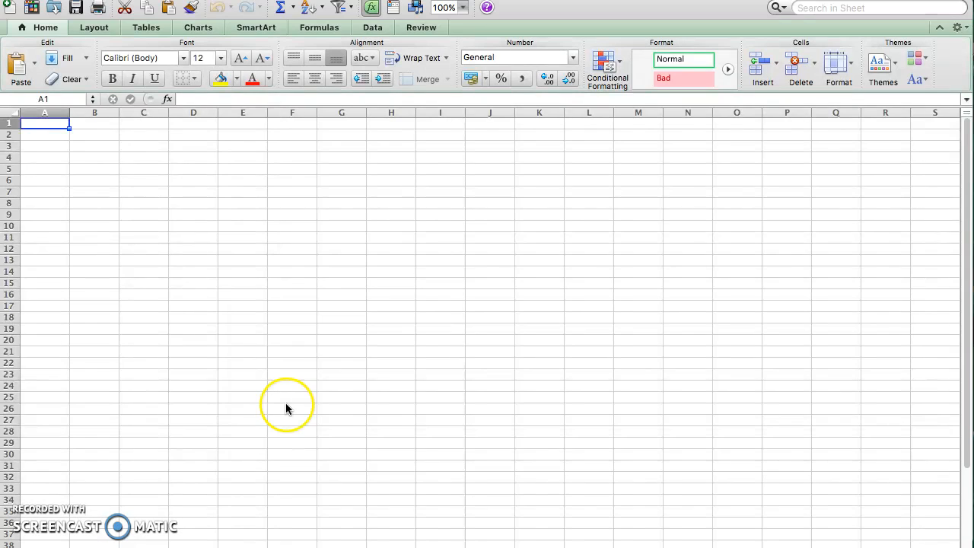
pyautogui.moveTo(973, 547); pyautogui.dragTo(972, 547)
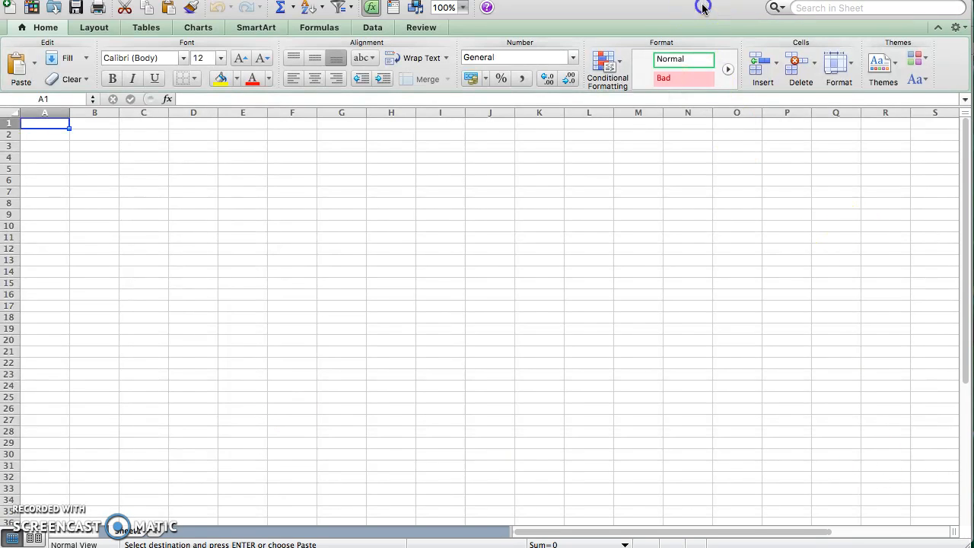
pyautogui.moveTo(700, 4); pyautogui.dragTo(700, 48)
pyautogui.moveTo(969, 547); pyautogui.dragTo(970, 544)
pyautogui.moveTo(644, 48); pyautogui.dragTo(650, 30)
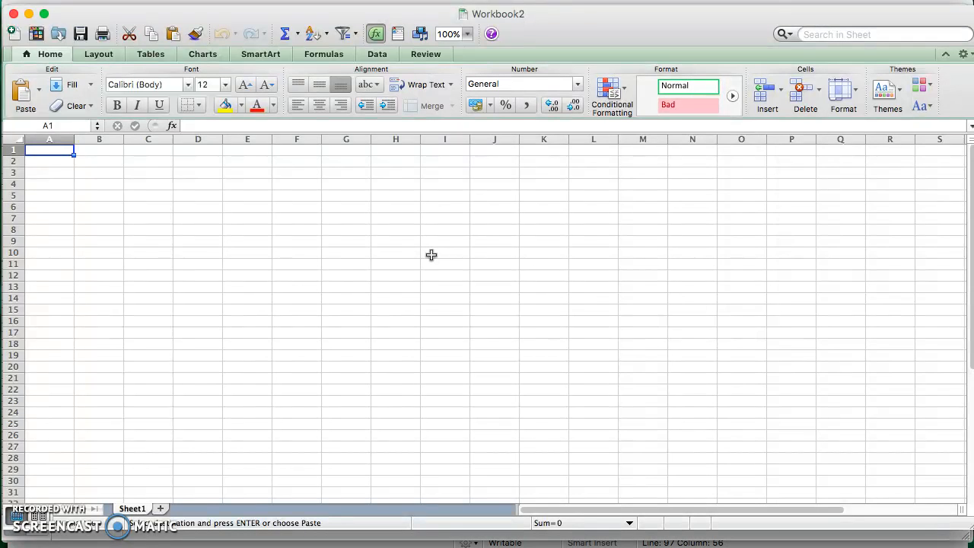
# Step: Paste the copied countries and refugee figures into the new workbook starting at A1
pyautogui.press('super+v')
pyautogui.rightClick(191, 228)
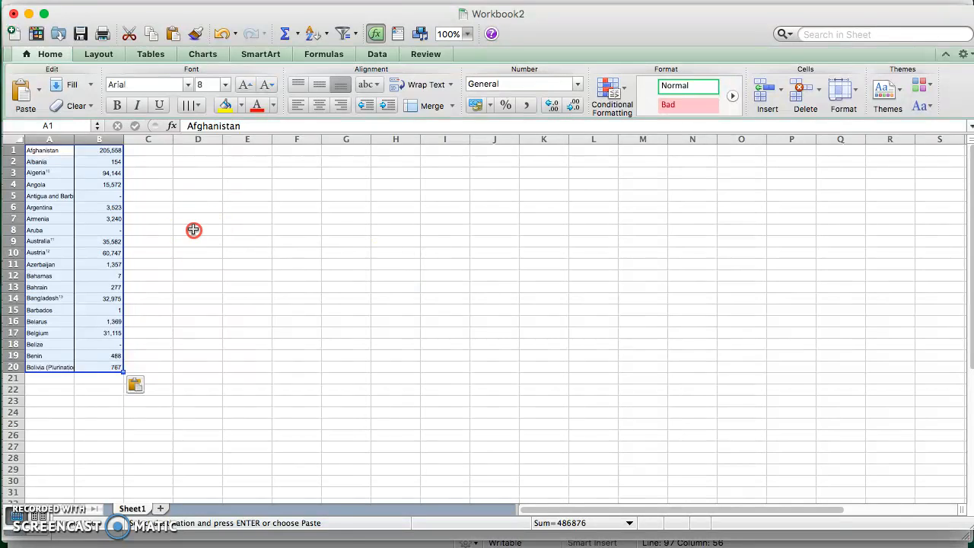
pyautogui.click(142, 148)
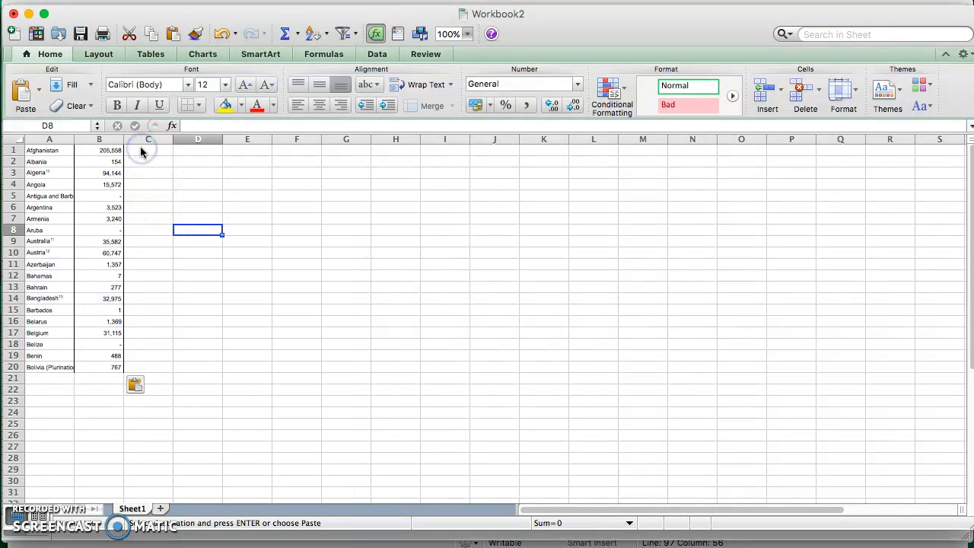
# Step: Set the font size of the whole sheet to 26 and widen all columns to fit the country names
pyautogui.press('super+a')
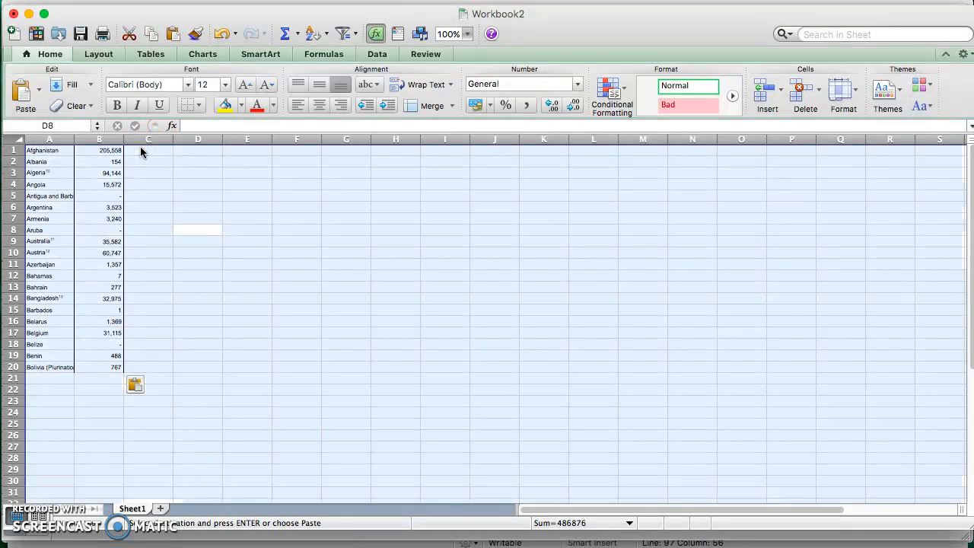
pyautogui.click(225, 84)
pyautogui.click(218, 248)
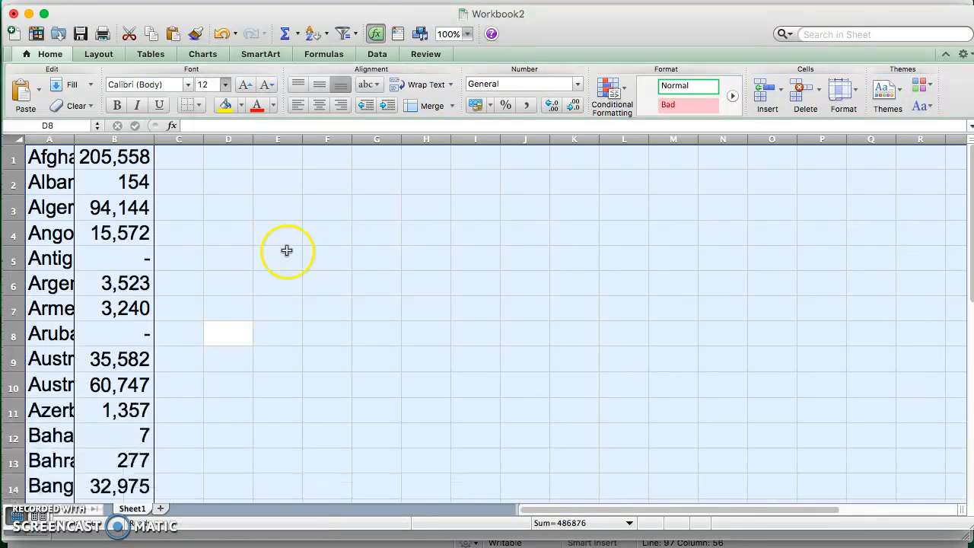
pyautogui.moveTo(76, 138); pyautogui.dragTo(311, 157)
pyautogui.click(441, 159)
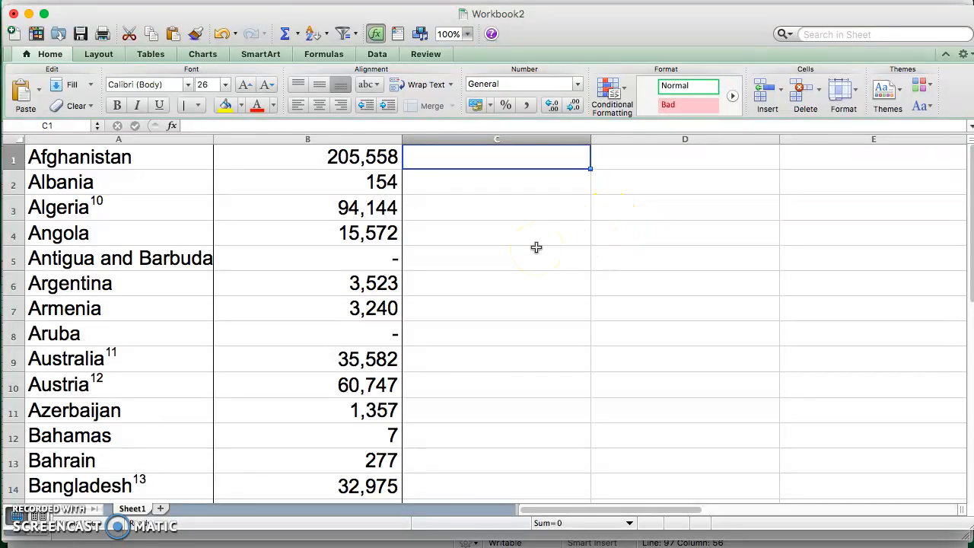
pyautogui.click(158, 166)
pyautogui.click(317, 162)
pyautogui.click(467, 167)
pyautogui.click(153, 174)
pyautogui.click(145, 162)
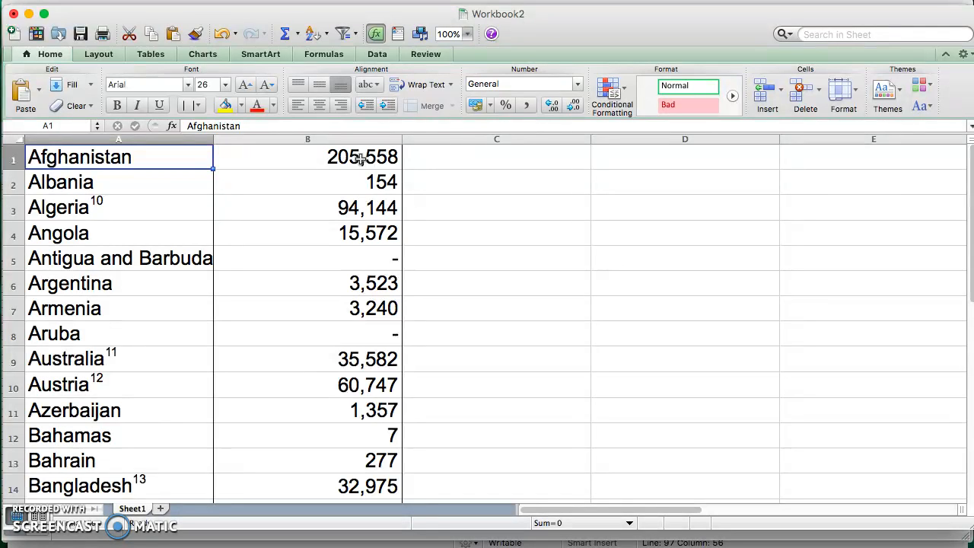
# Step: Widen column C to about twice its width and start the formula =CONCATENATE() in C1
pyautogui.click(472, 157)
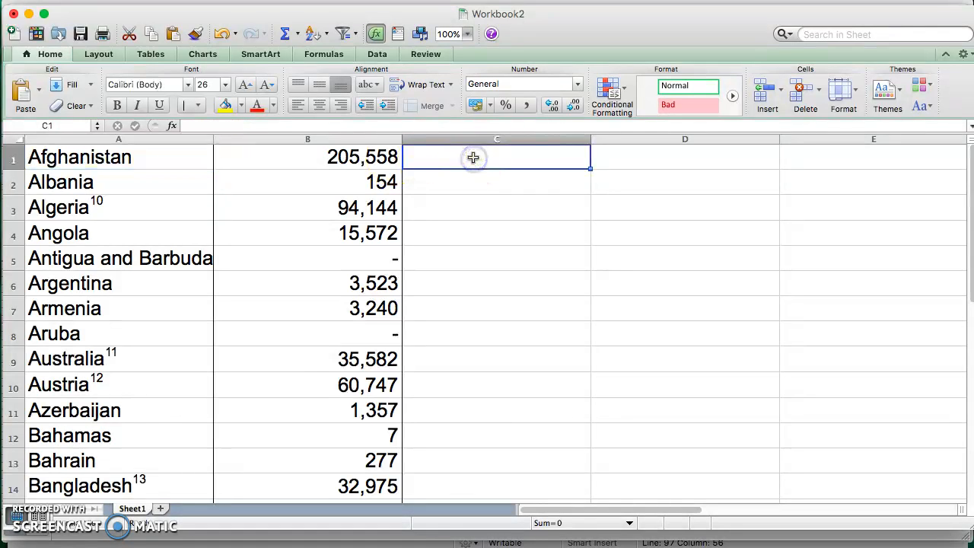
pyautogui.moveTo(590, 138); pyautogui.dragTo(776, 157)
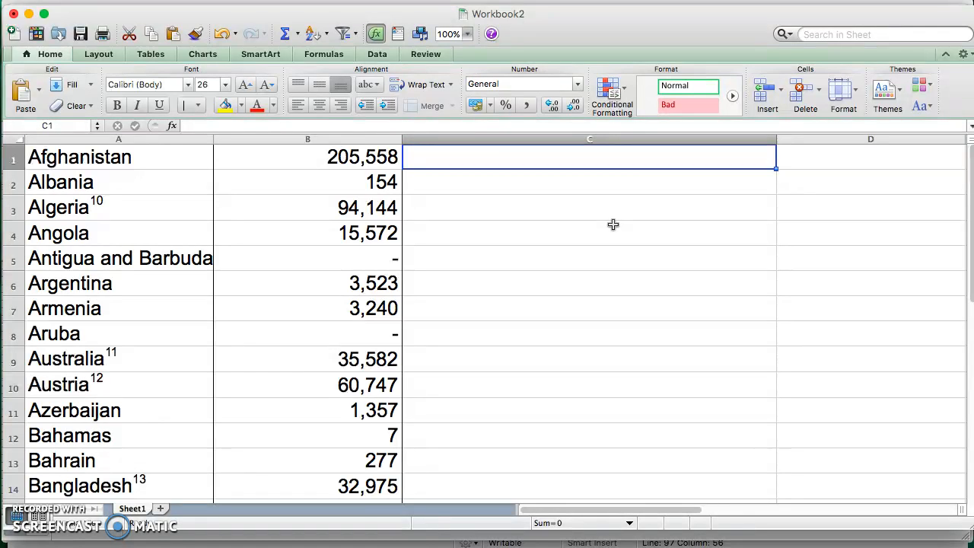
pyautogui.write('=c')
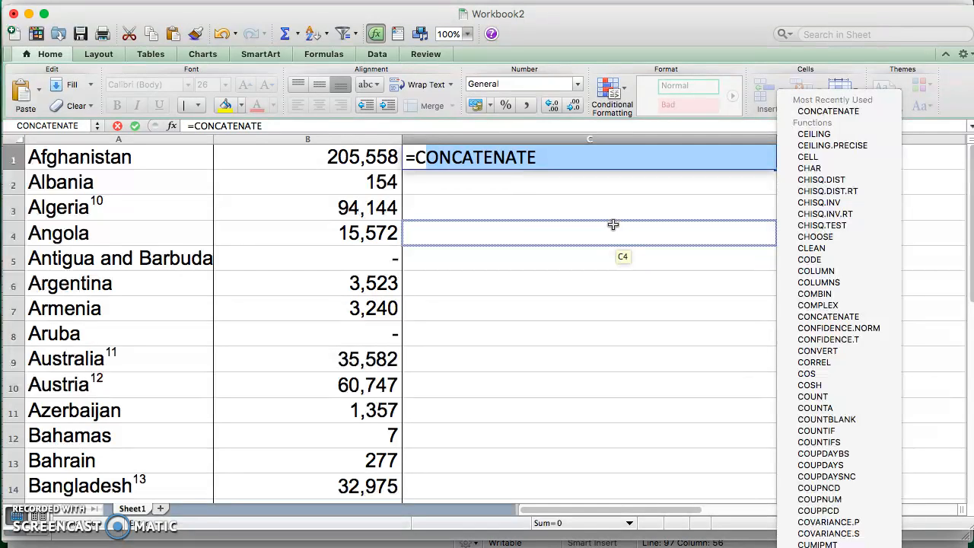
pyautogui.write('oncatenate()')
pyautogui.press('Return')
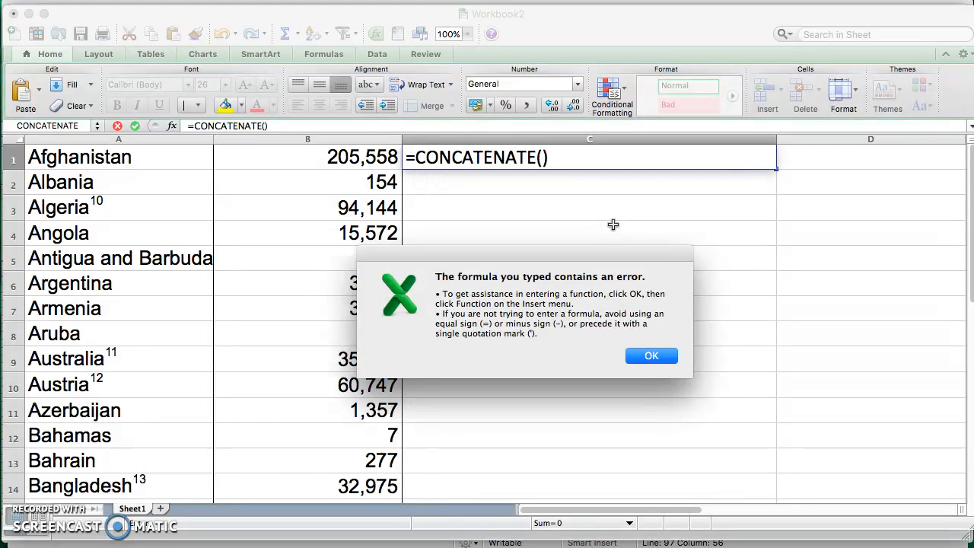
pyautogui.press('Return')
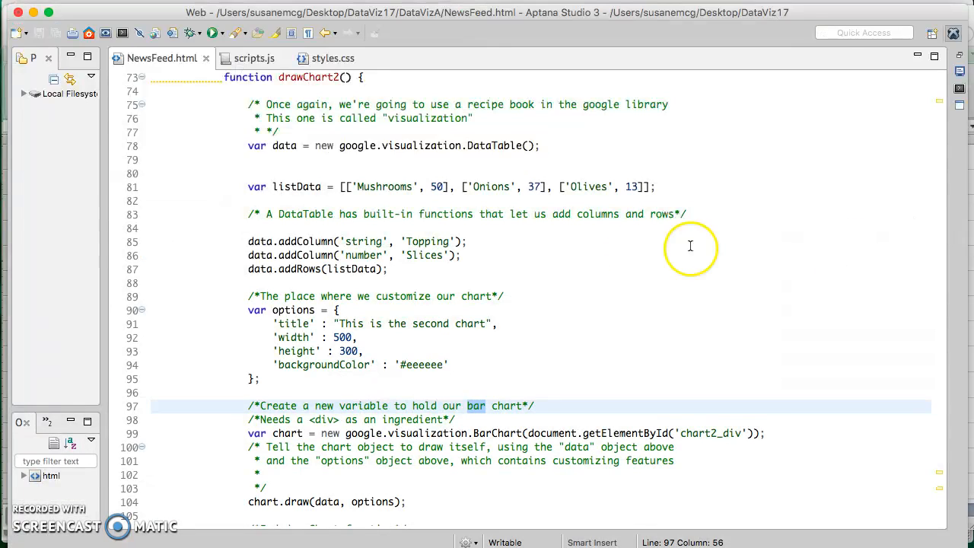
# Step: Switch to Aptana Studio and examine the format of the ['Mushrooms', 50] entry in the listData array of NewsFeed.html
pyautogui.click(491, 323)
pyautogui.moveTo(347, 189); pyautogui.dragTo(449, 192)
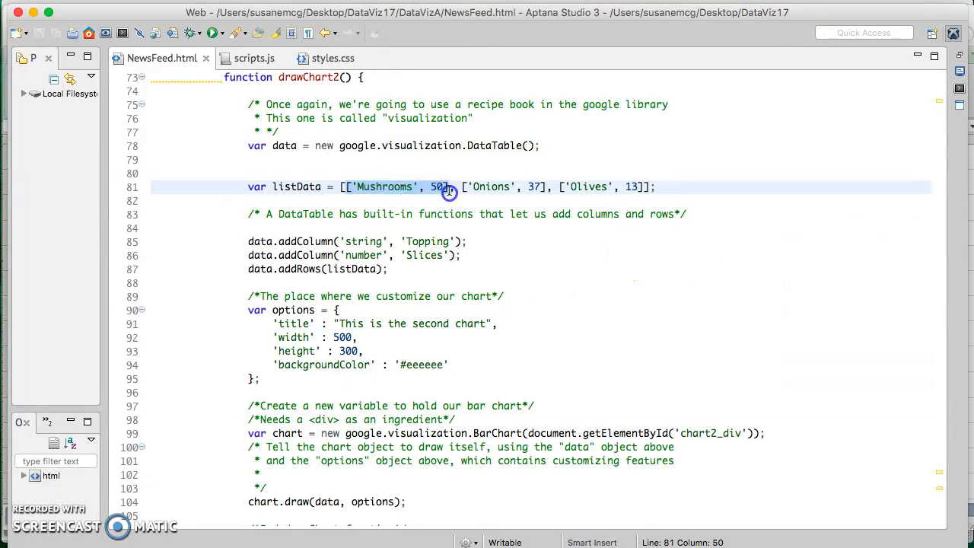
pyautogui.click(456, 247)
pyautogui.click(383, 191)
pyautogui.moveTo(354, 189); pyautogui.dragTo(418, 190)
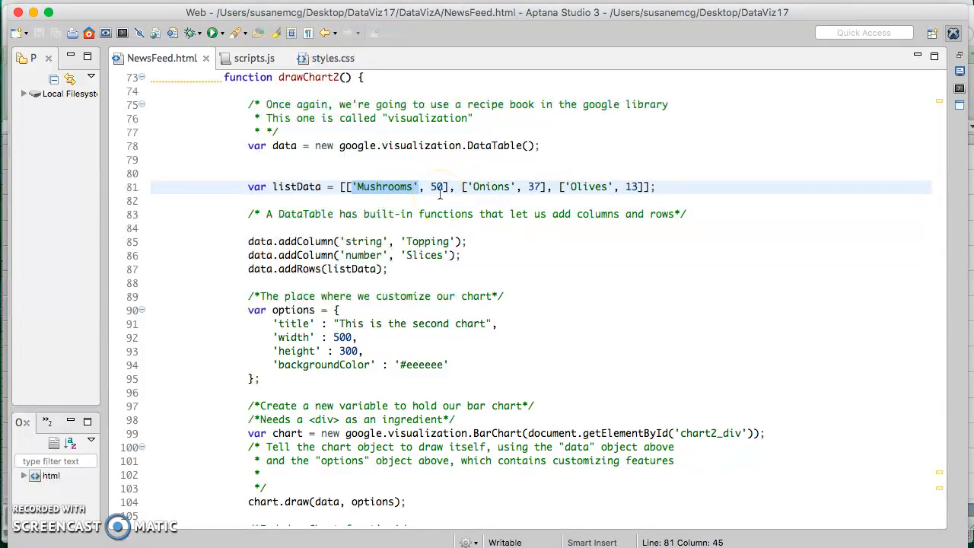
pyautogui.doubleClick(437, 189)
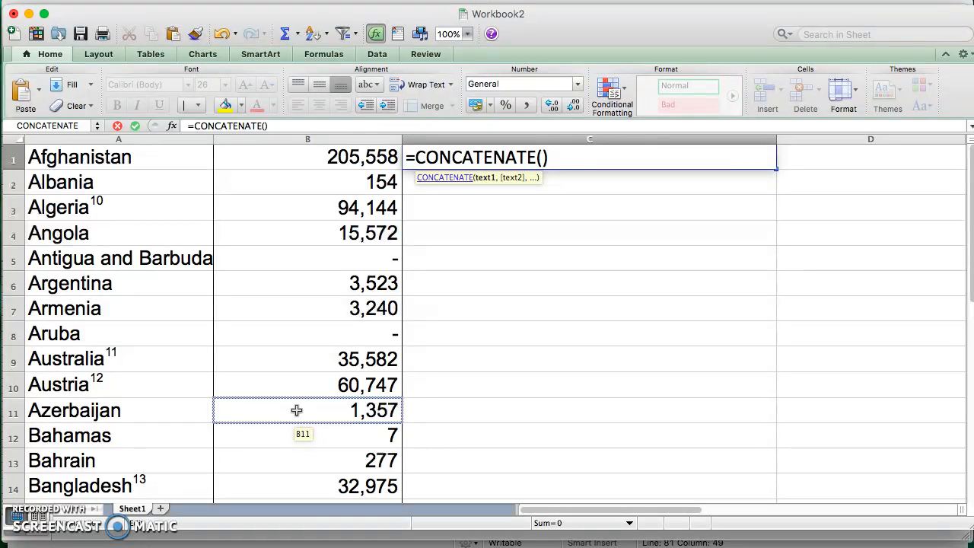
# Step: Back in Excel, insert the text "[" as the first argument of the CONCATENATE formula in C1
pyautogui.write('""')
pyautogui.press('Left')
pyautogui.write('[')
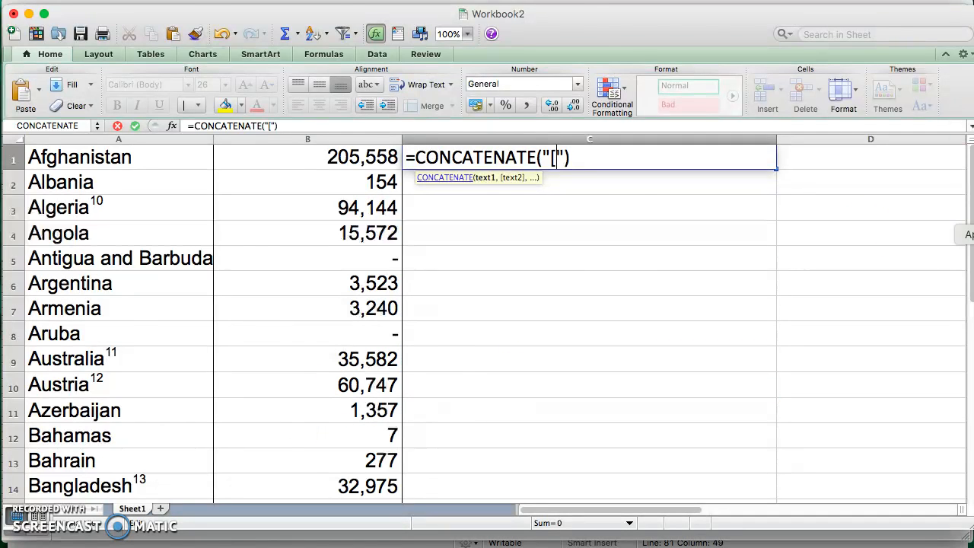
# Step: Switch to Aptana Studio and check the characters that precede Mushrooms in the listData array
pyautogui.click(973, 234)
pyautogui.click(351, 187)
pyautogui.moveTo(351, 187); pyautogui.dragTo(353, 187)
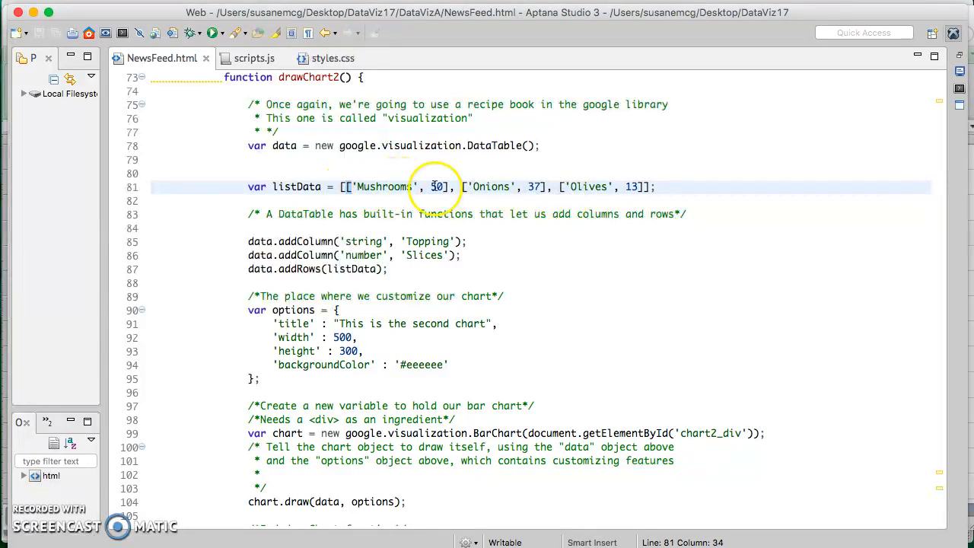
pyautogui.press('Right')
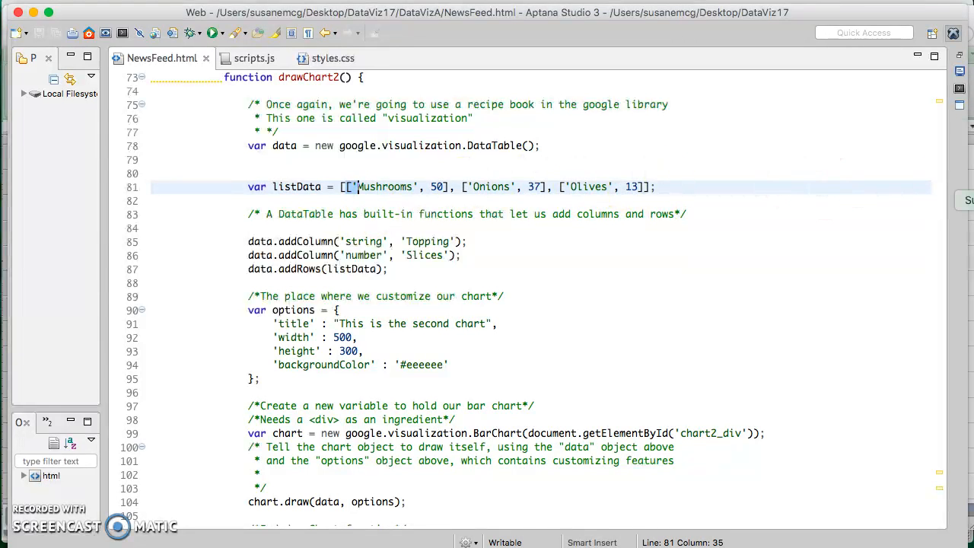
# Step: Return to Excel and complete the formula's first argument as "['", followed by a comma separator
pyautogui.click(973, 304)
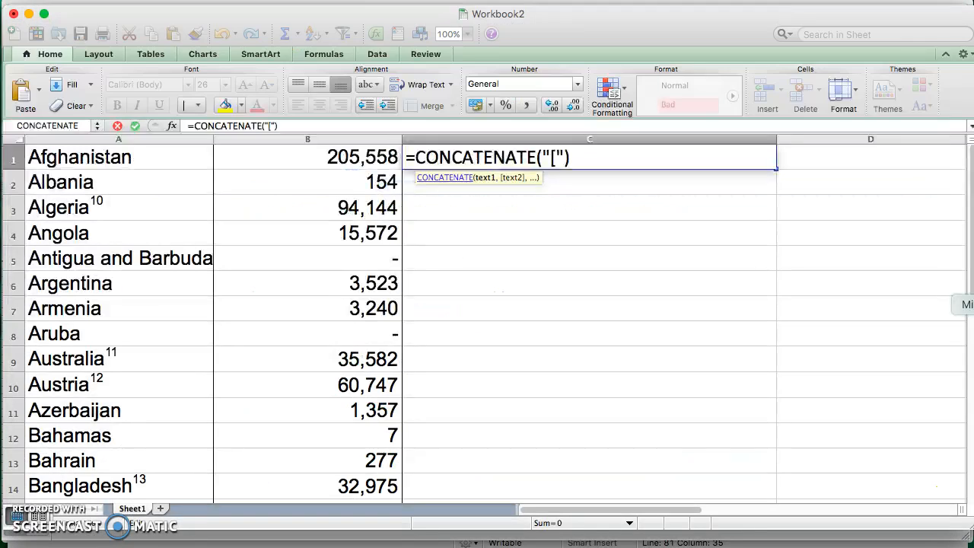
pyautogui.write('"')
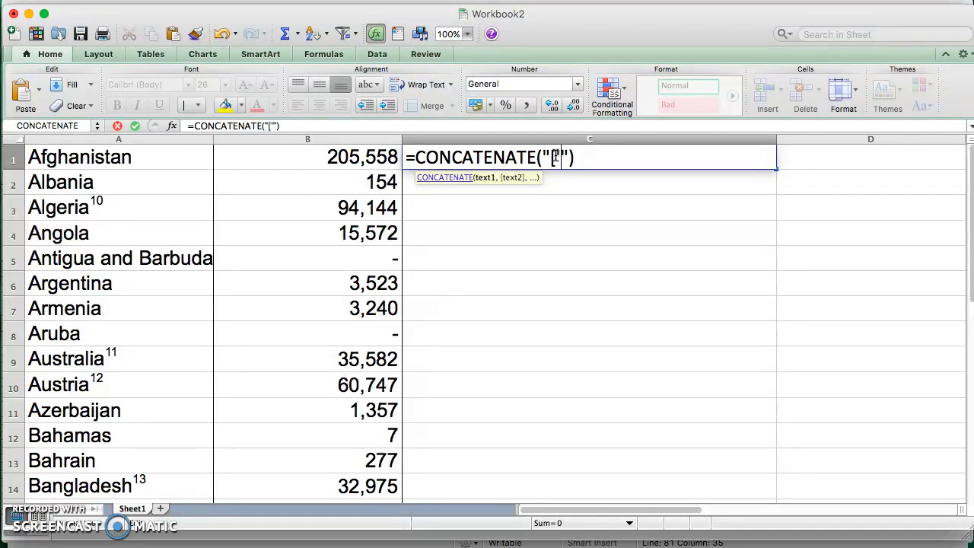
pyautogui.click(507, 146)
pyautogui.click(570, 190)
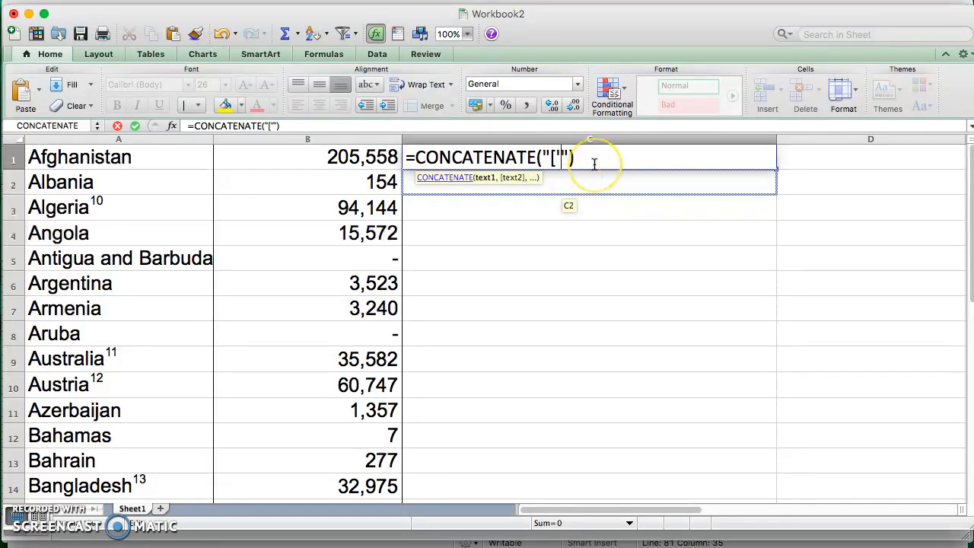
pyautogui.moveTo(551, 156); pyautogui.dragTo(546, 157)
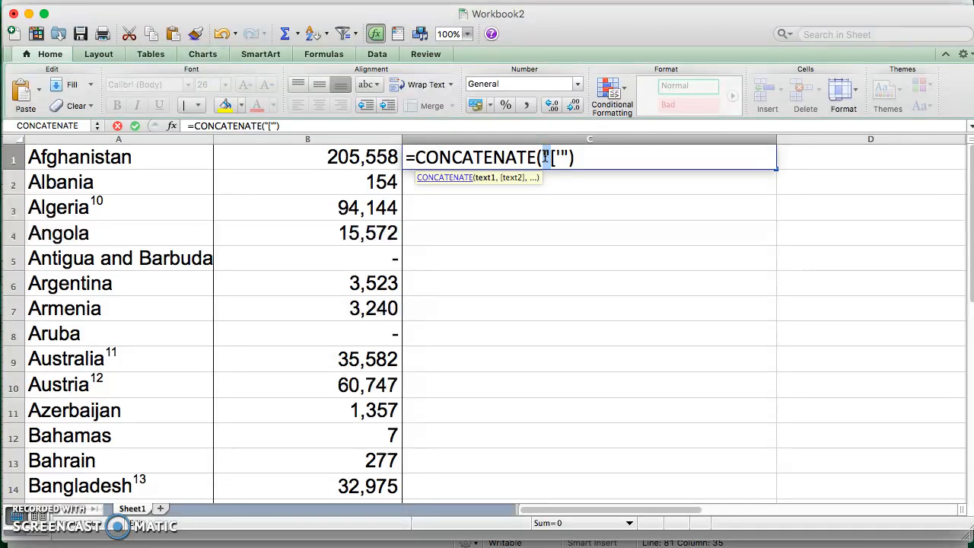
pyautogui.click(546, 158)
pyautogui.write(',')
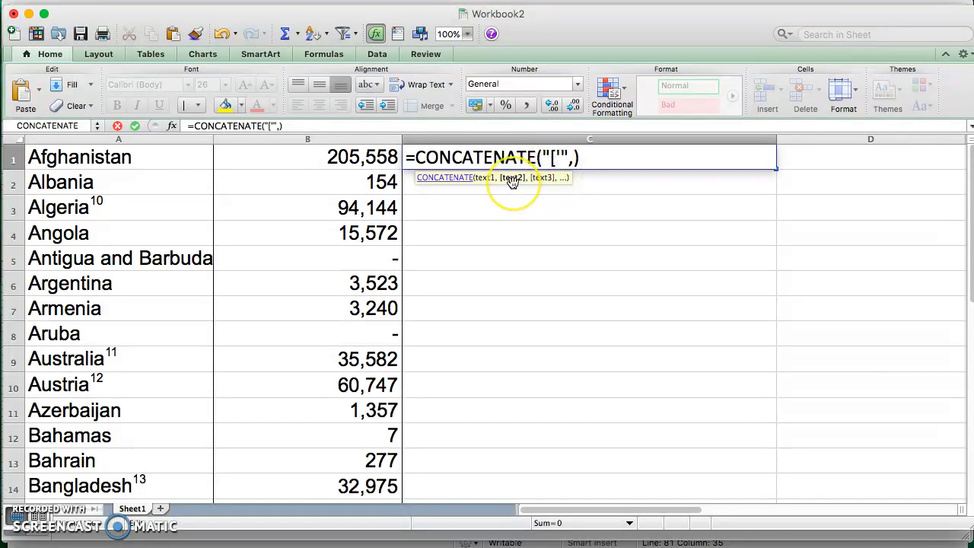
# Step: Add cell A1 as the formula's second argument and an empty text string "" as the third
pyautogui.click(539, 205)
pyautogui.moveTo(539, 205); pyautogui.dragTo(578, 156)
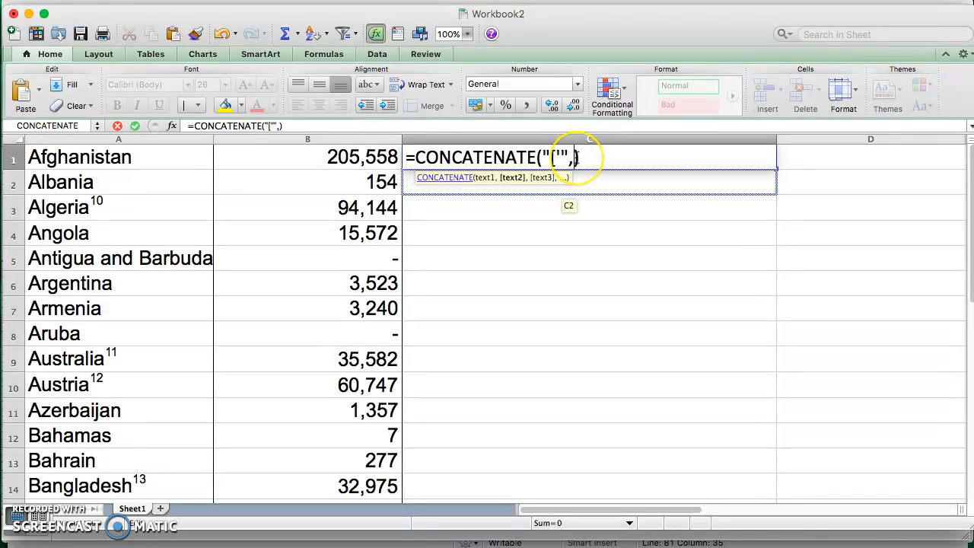
pyautogui.click(166, 159)
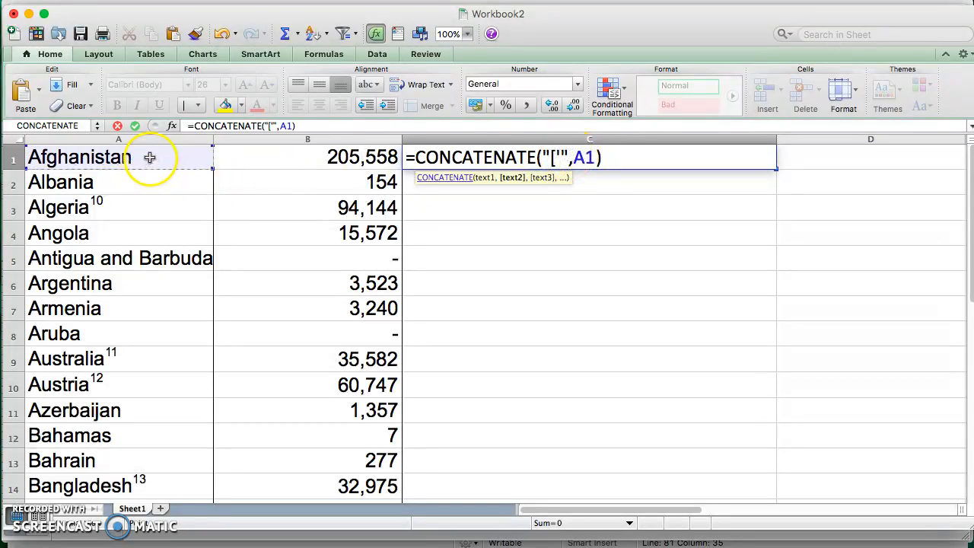
pyautogui.write(',')
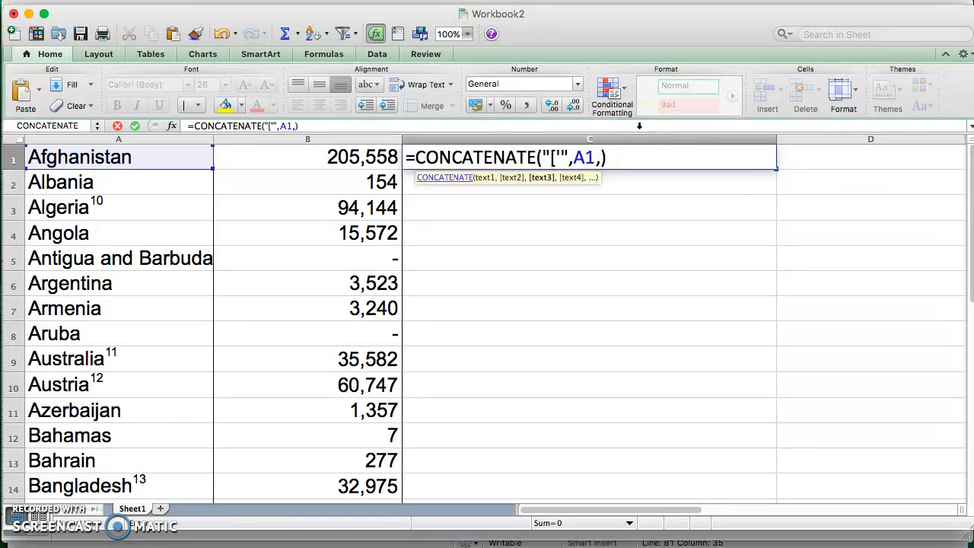
pyautogui.write('""')
pyautogui.press('Left')
pyautogui.write(',')
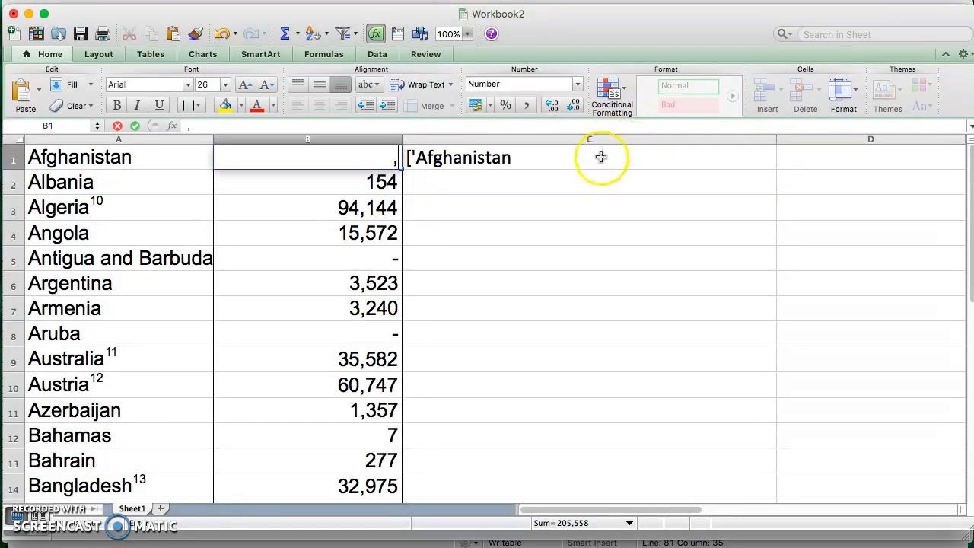
pyautogui.click(624, 162)
pyautogui.press('super+z')
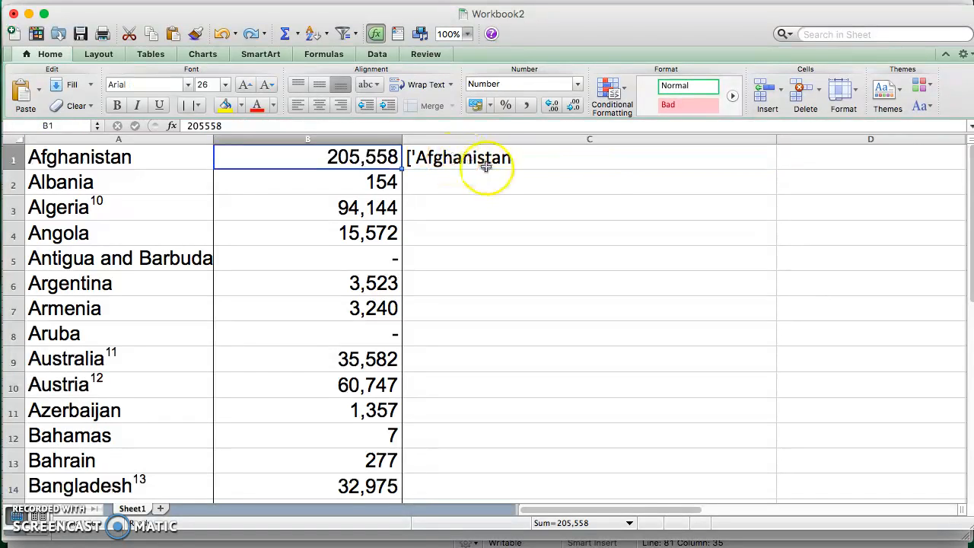
# Step: Edit the formula in C1 so the third argument contains an apostrophe and a comma: "',"
pyautogui.click(488, 168)
pyautogui.click(299, 126)
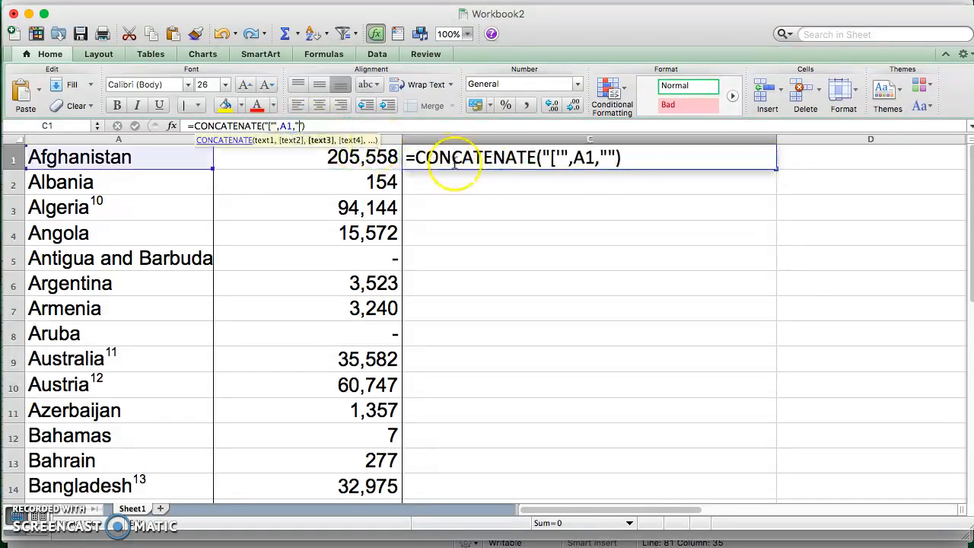
pyautogui.click(613, 160)
pyautogui.write(',')
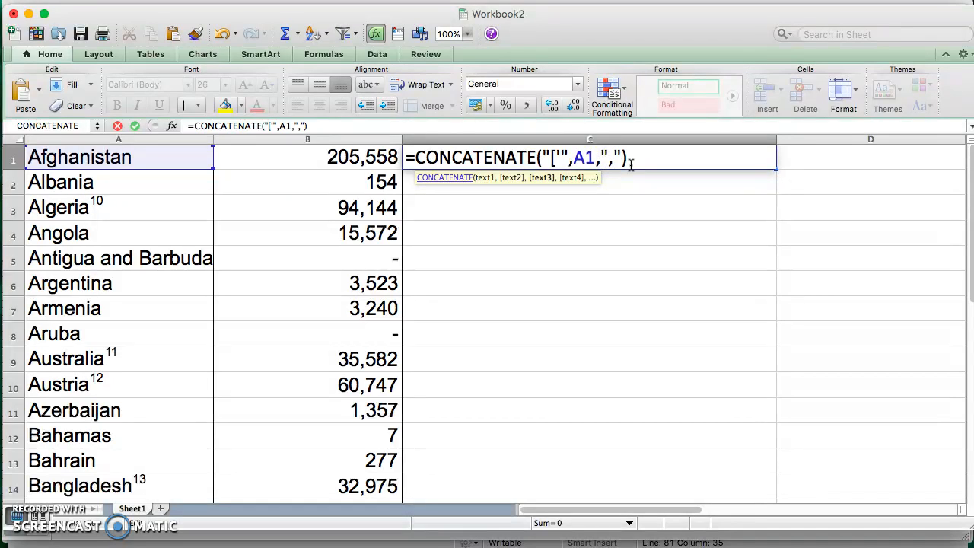
pyautogui.write("'")
# Step: Add spaces inside the text arguments of the C1 formula so they read " [' " and " ', "
pyautogui.click(564, 157)
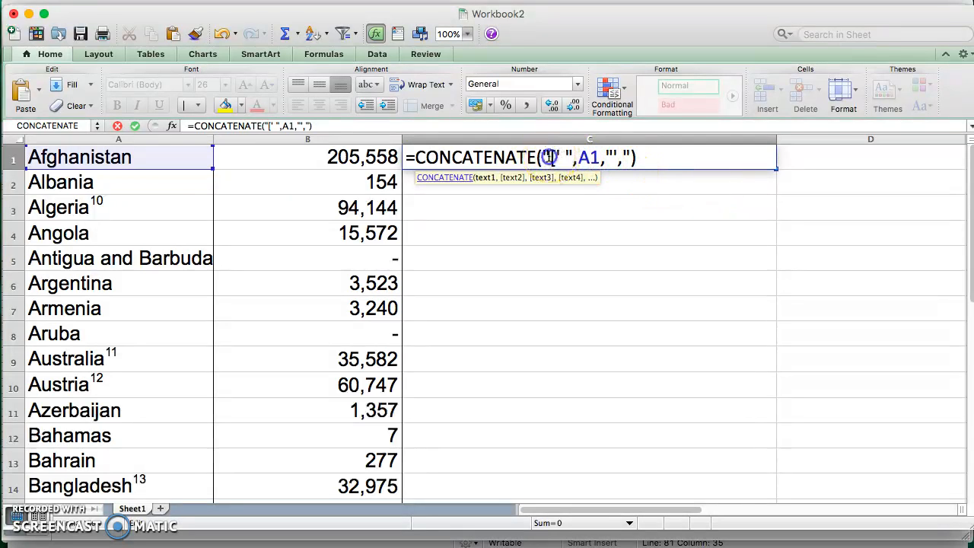
pyautogui.click(545, 156)
pyautogui.click(613, 156)
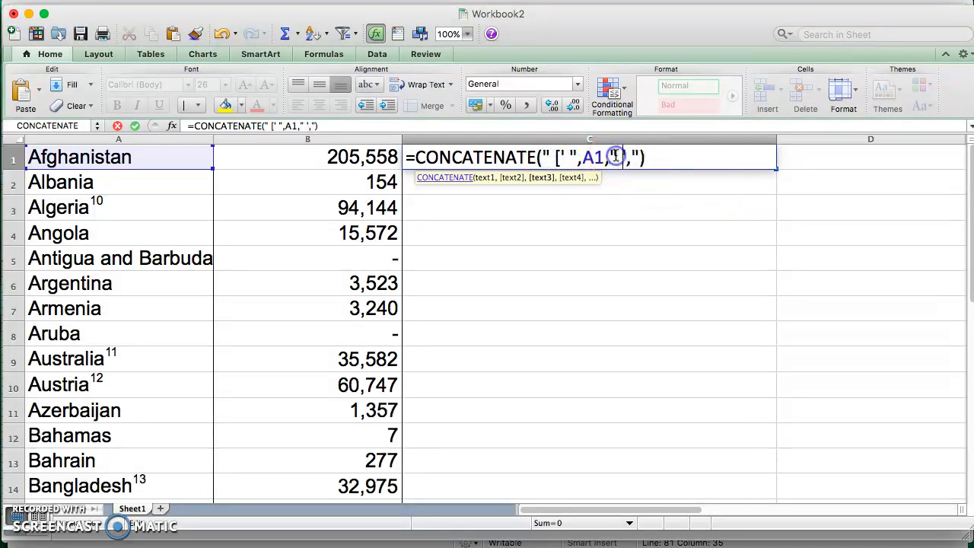
pyautogui.click(632, 157)
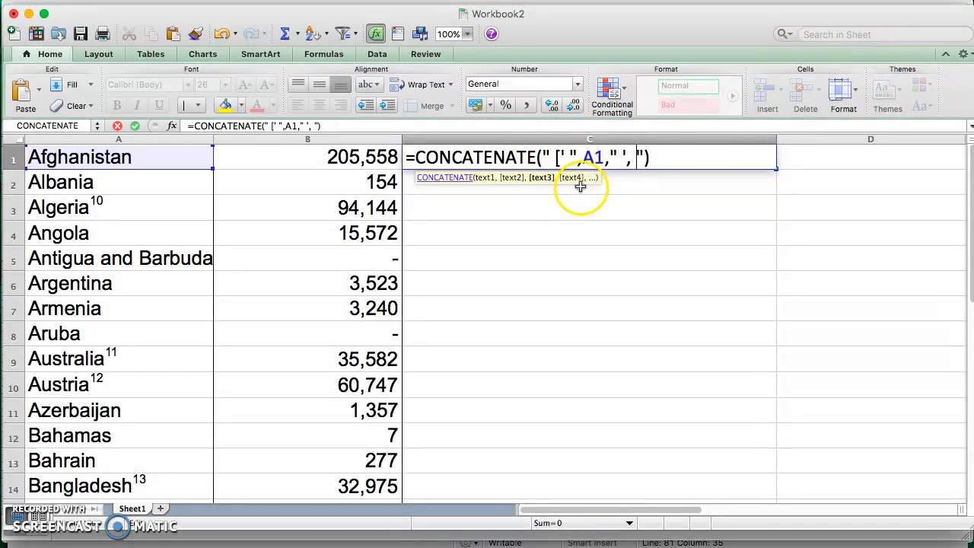
pyautogui.click(558, 157)
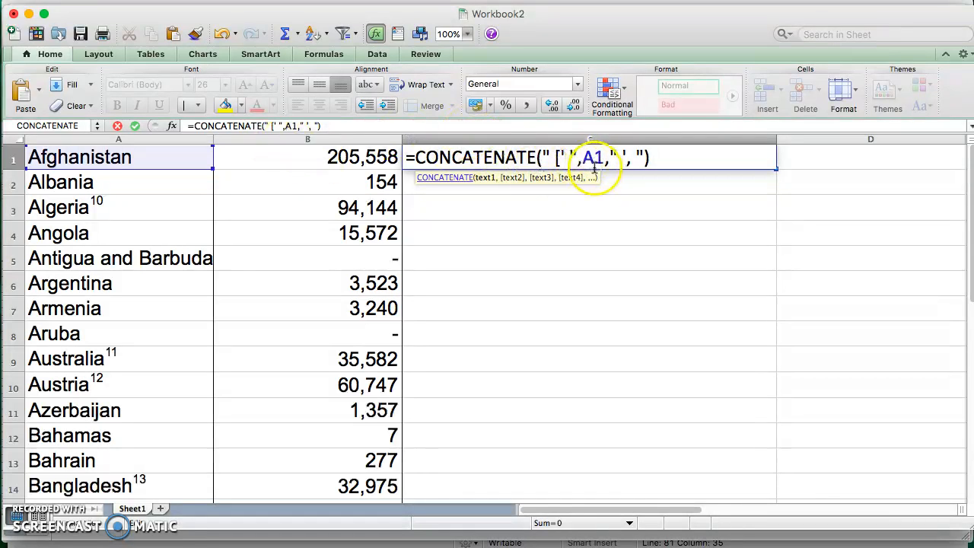
# Step: Add cell B1 as the formula's fourth argument, with comma separators before and after it
pyautogui.click(633, 163)
pyautogui.press('Right')
pyautogui.press('Right')
pyautogui.write(',')
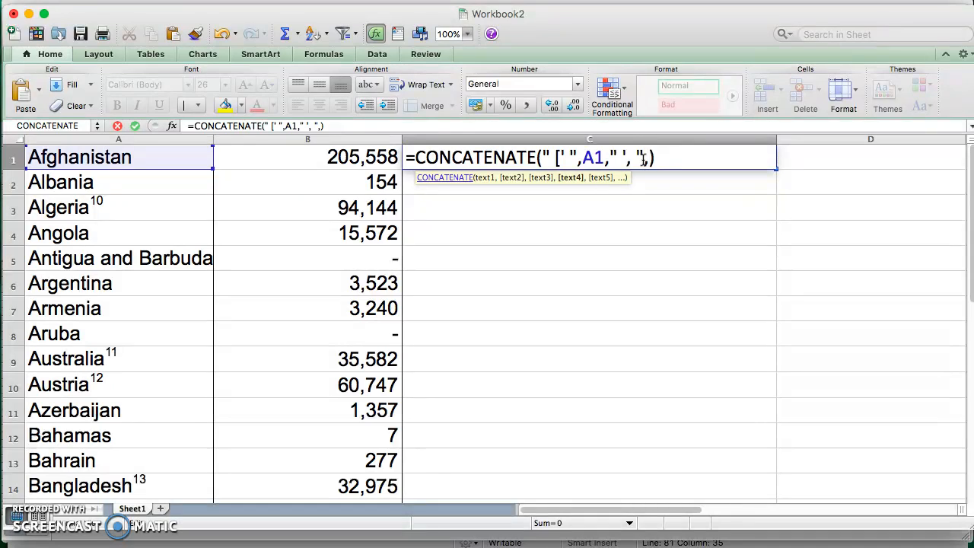
pyautogui.click(387, 156)
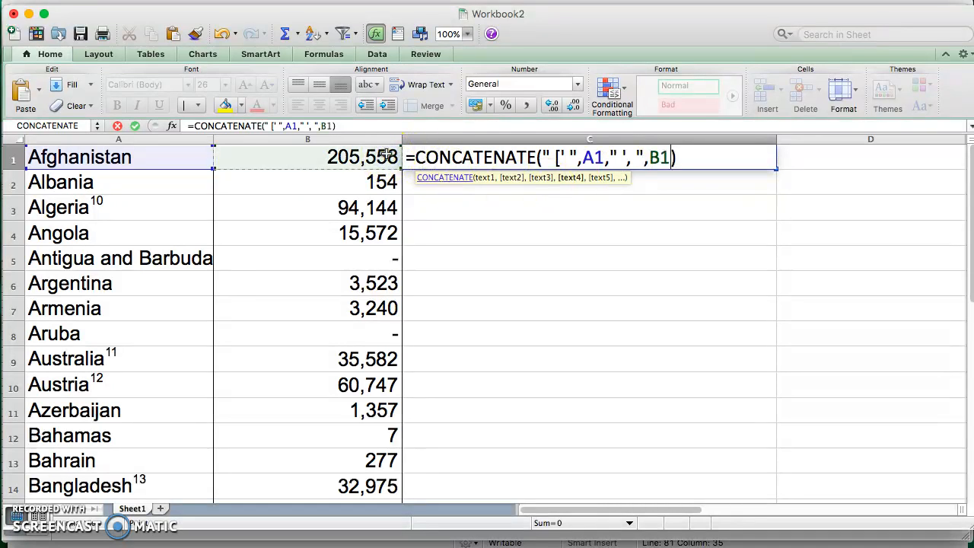
pyautogui.write(',')
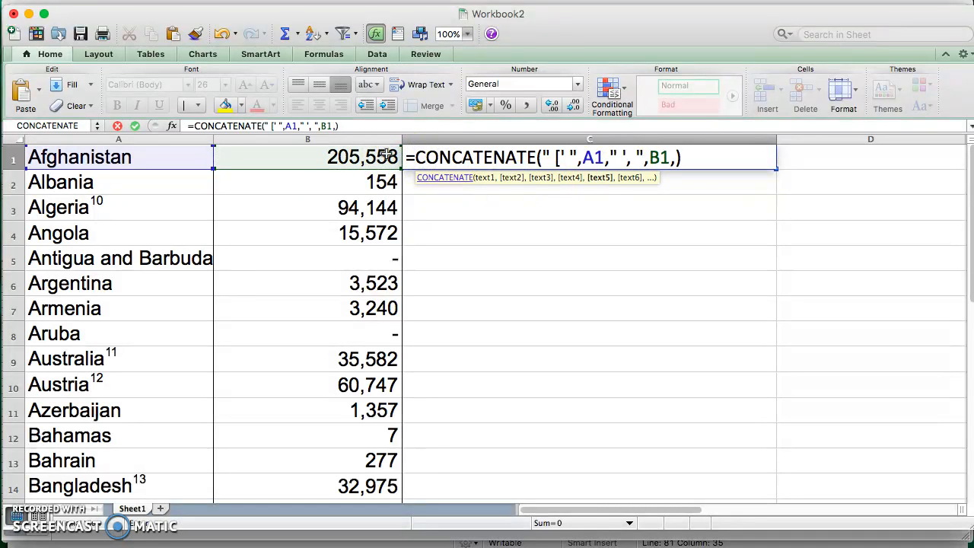
# Step: Add "]," as the fifth and last text argument of the CONCATENATE formula
pyautogui.write('""')
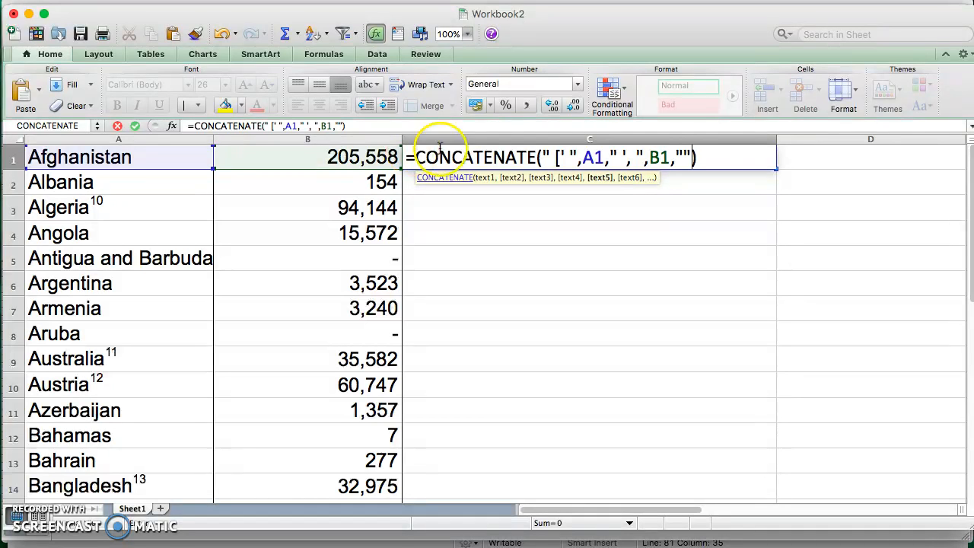
pyautogui.click(683, 158)
pyautogui.write(']')
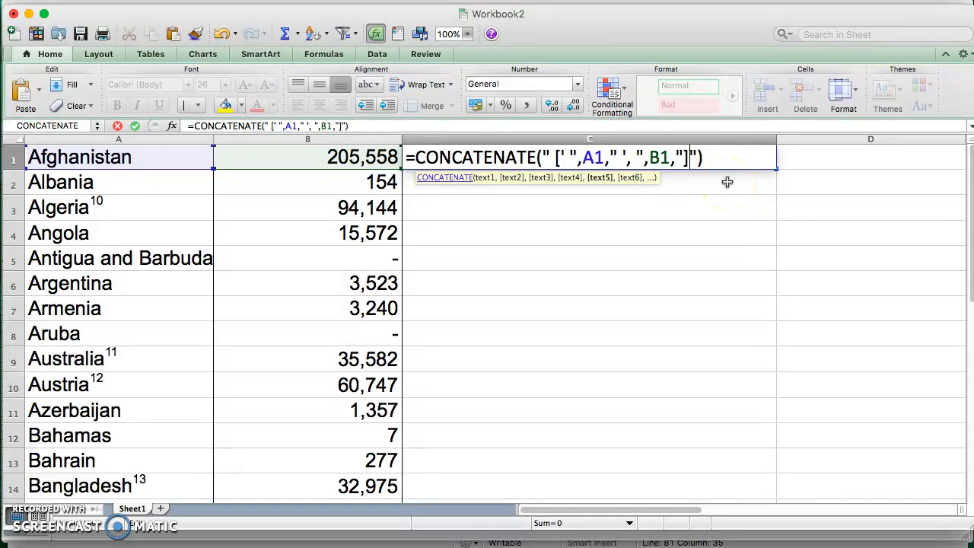
pyautogui.write(',')
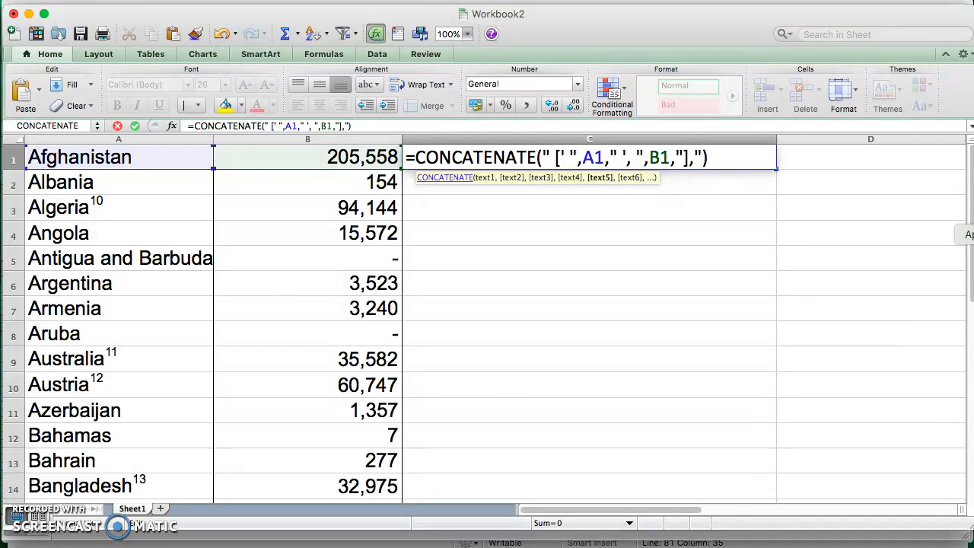
# Step: Switch to Aptana Studio and examine the format of the Mushrooms and Onions entries in the listData array
pyautogui.click(973, 235)
pyautogui.click(360, 189)
pyautogui.moveTo(360, 190); pyautogui.dragTo(546, 190)
pyautogui.click(457, 188)
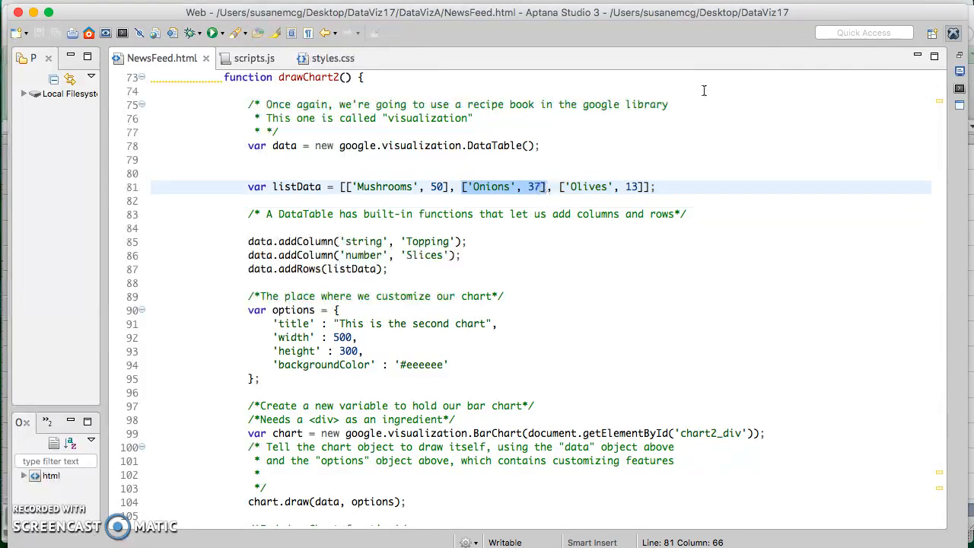
# Step: Return to Excel and enter the finished CONCATENATE formula in C1
pyautogui.click(973, 304)
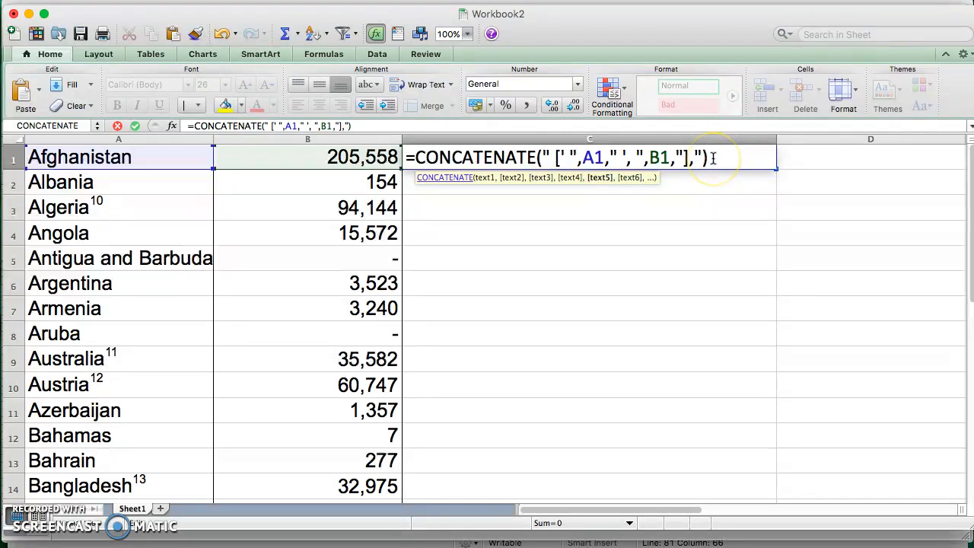
pyautogui.press('Return')
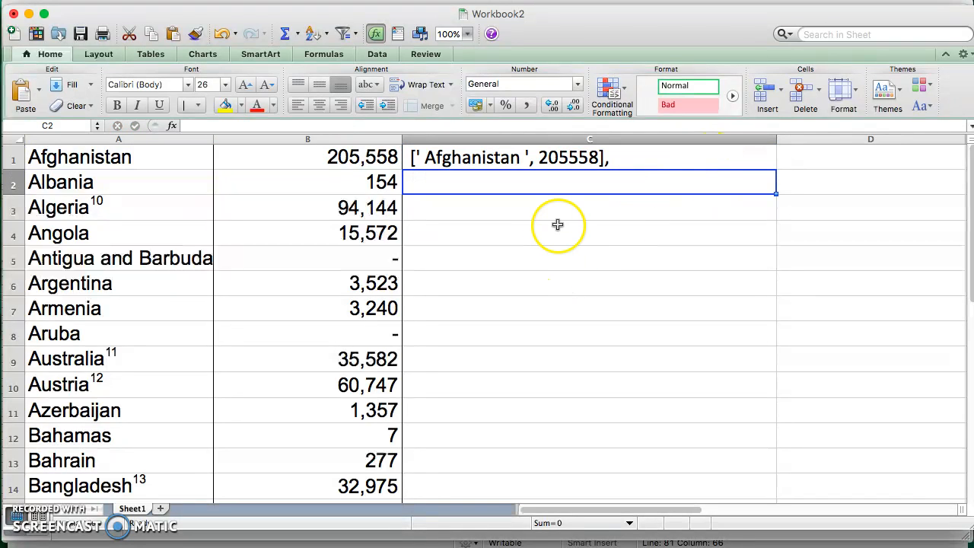
# Step: Remove the spaces between the apostrophes and the quotation marks next to A1 in the C1 formula, giving " ['" and "', "
pyautogui.click(525, 157)
pyautogui.doubleClick(525, 157)
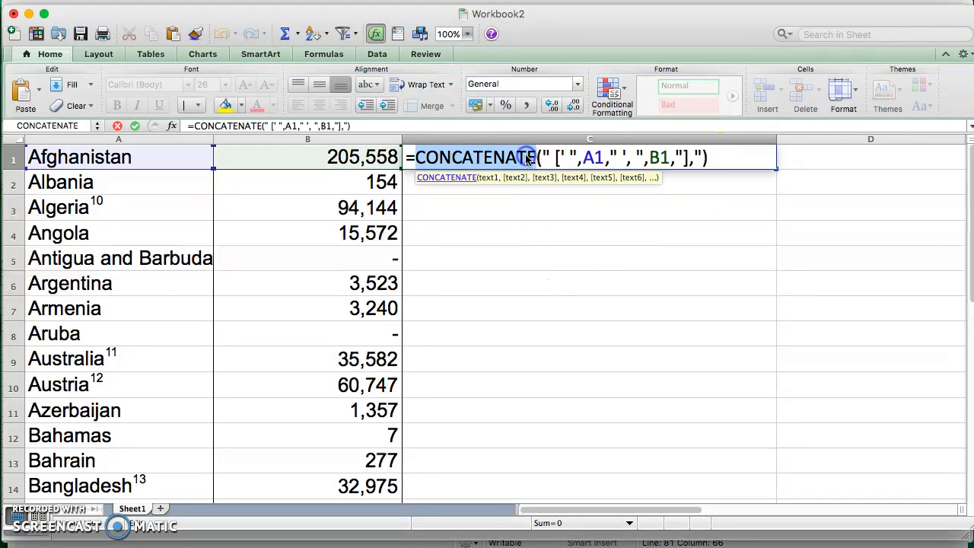
pyautogui.click(571, 155)
pyautogui.press('BackSpace')
pyautogui.click(594, 161)
pyautogui.press('Right')
pyautogui.press('Right')
pyautogui.press('BackSpace')
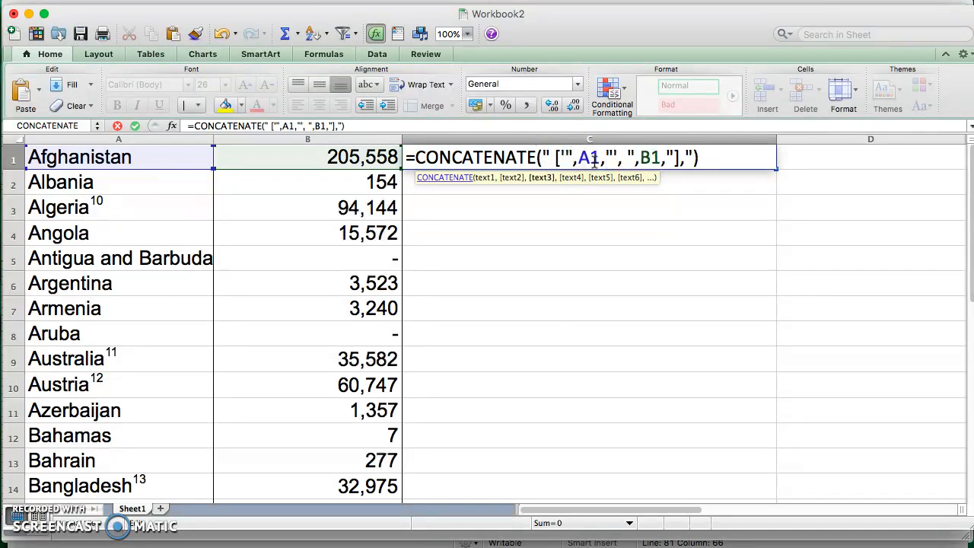
pyautogui.press('Return')
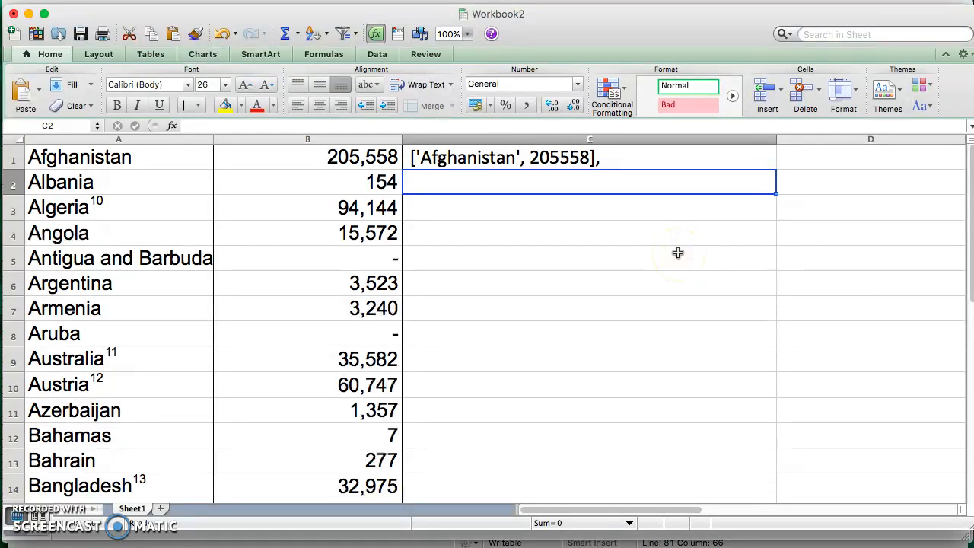
# Step: Copy the formula from C1 into C2
pyautogui.press('Up')
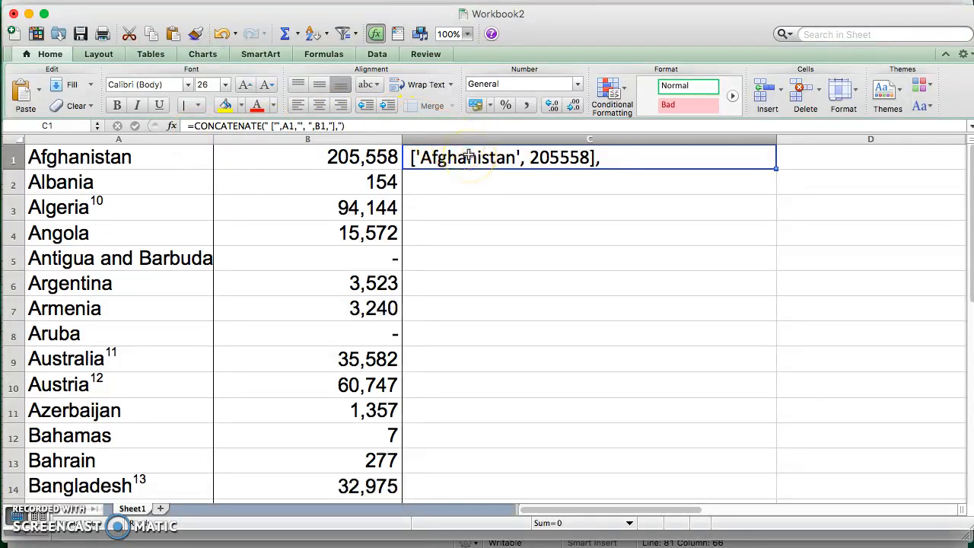
pyautogui.press('super+c')
pyautogui.click(469, 188)
pyautogui.press('super+v')
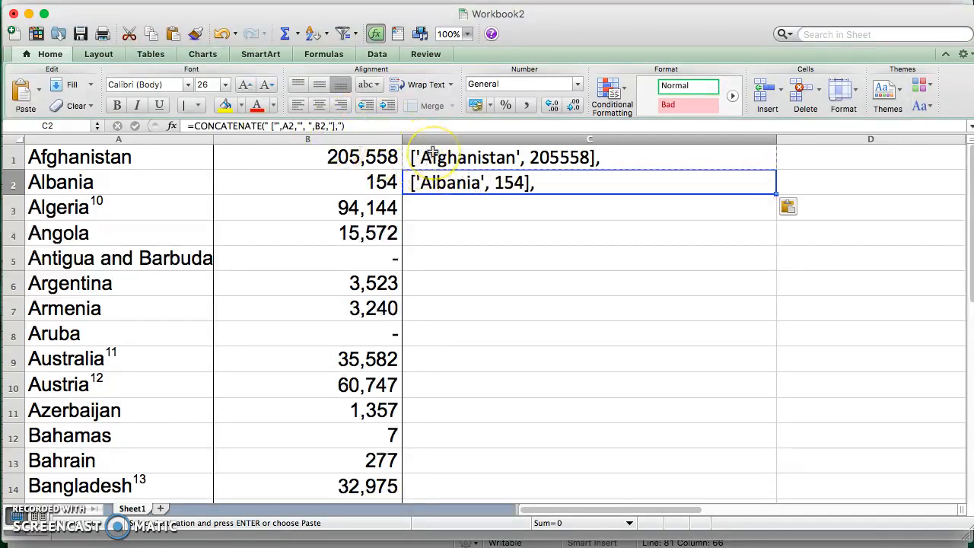
# Step: Compare the cell references in the C1 and C2 formulas with the source cells in columns A and B
pyautogui.click(473, 158)
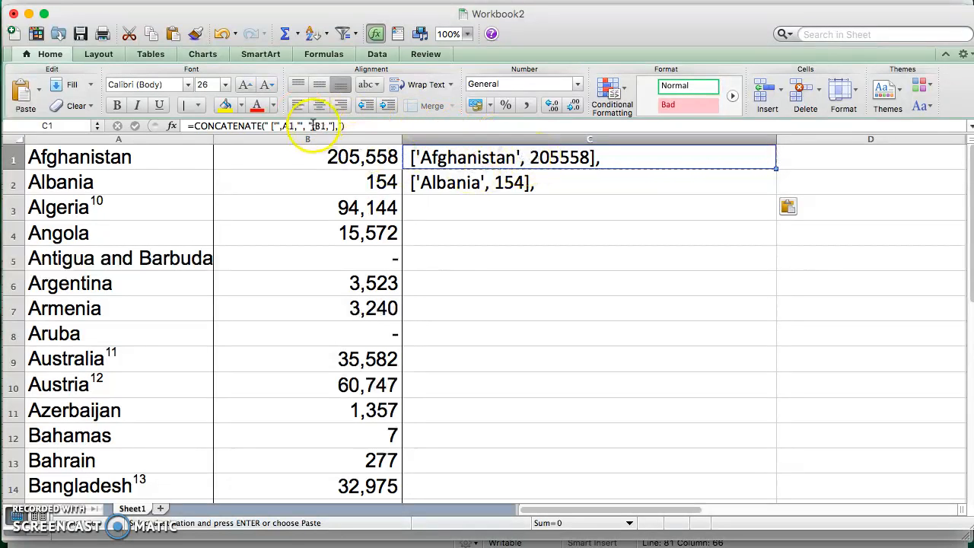
pyautogui.click(119, 156)
pyautogui.click(296, 153)
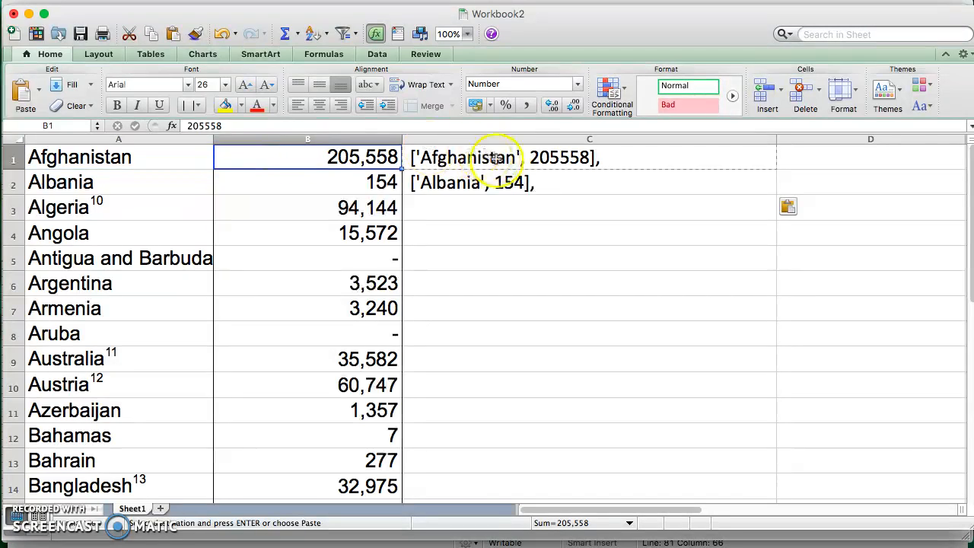
pyautogui.click(499, 189)
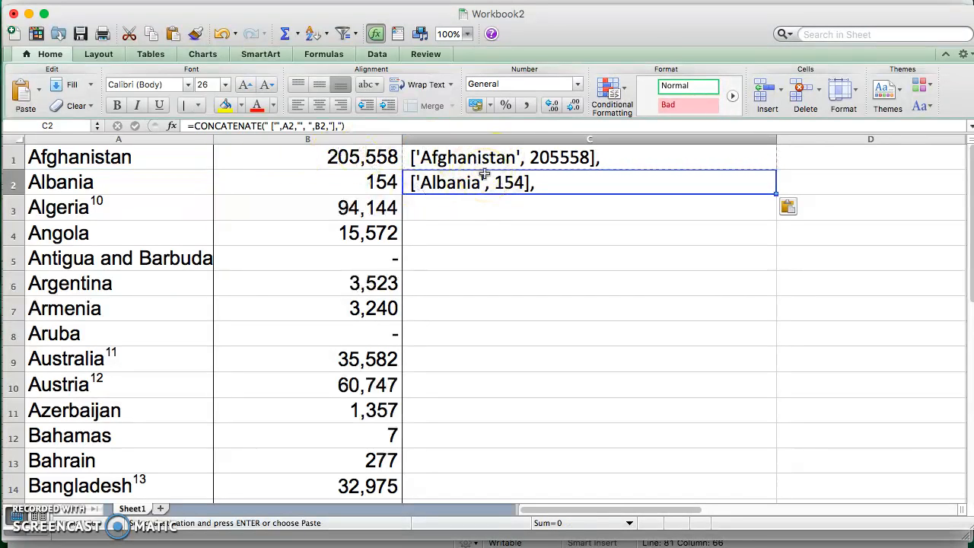
pyautogui.click(568, 180)
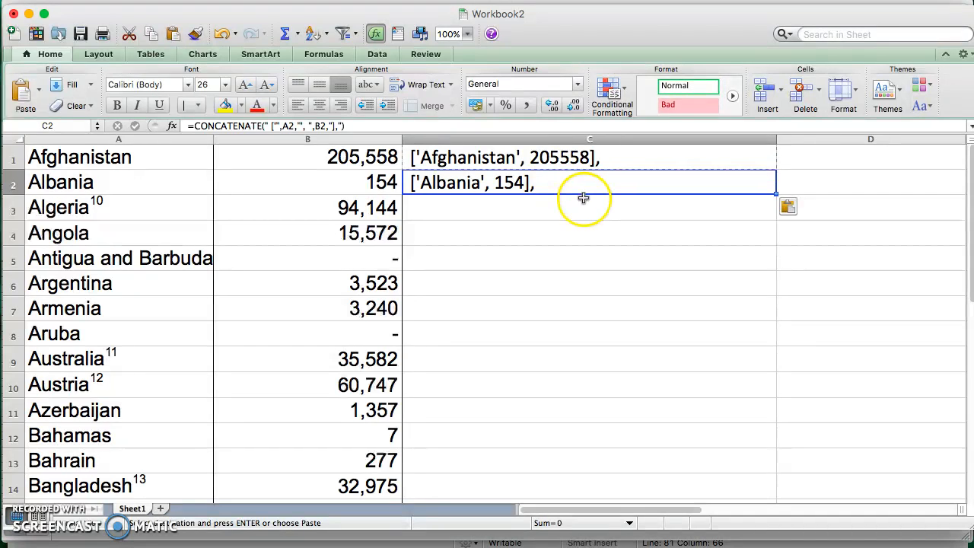
# Step: Copy the C2 formula down column C through C20, the Bolivia row
pyautogui.press('Return')
pyautogui.moveTo(565, 231); pyautogui.dragTo(548, 465)
pyautogui.press('super+v')
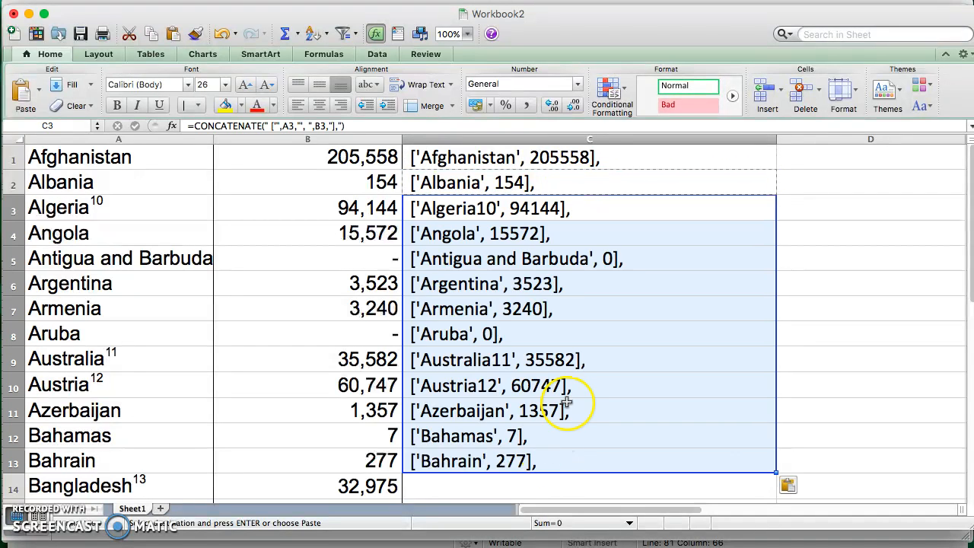
pyautogui.scroll(-5, 565, 402)
pyautogui.moveTo(521, 211); pyautogui.dragTo(502, 346)
pyautogui.press('super+v')
pyautogui.click(500, 362)
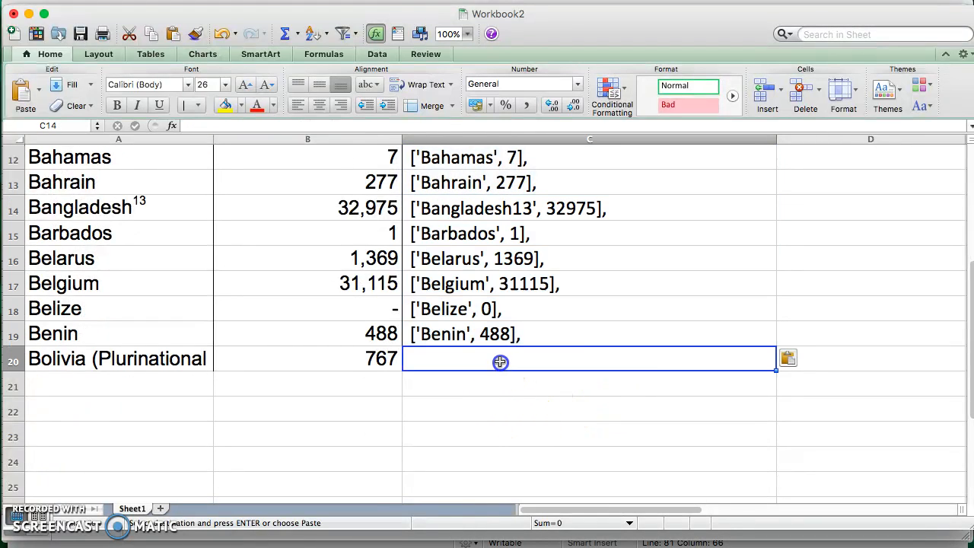
pyautogui.press('super+v')
# Step: Review the generated entries in column C, checking how the dash in B5 is handled in C5
pyautogui.scroll(5, 598, 413)
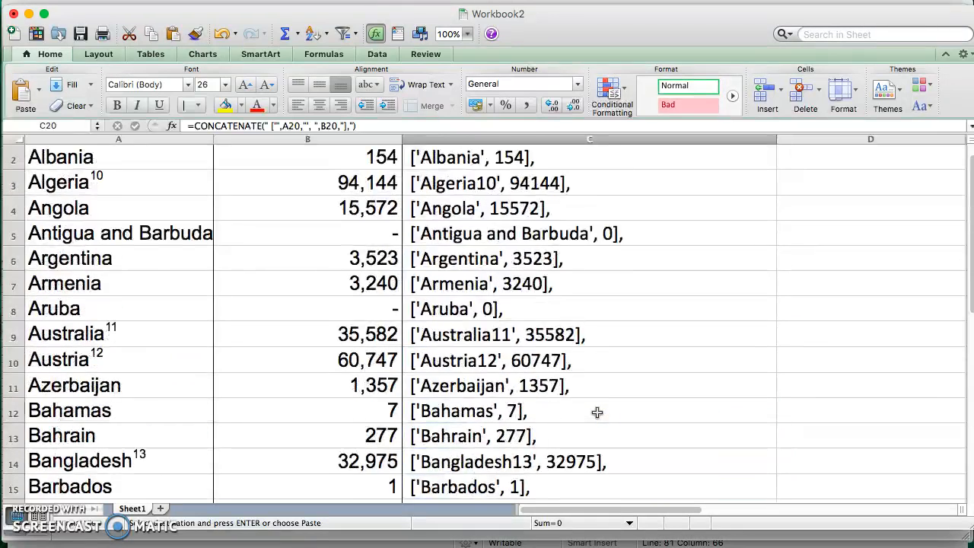
pyautogui.scroll(1, 598, 412)
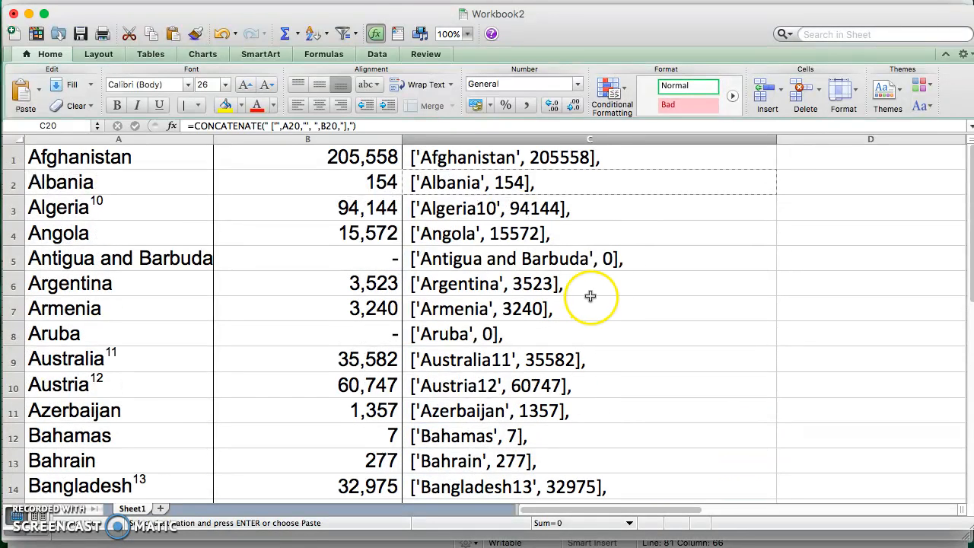
pyautogui.scroll(-4, 608, 263)
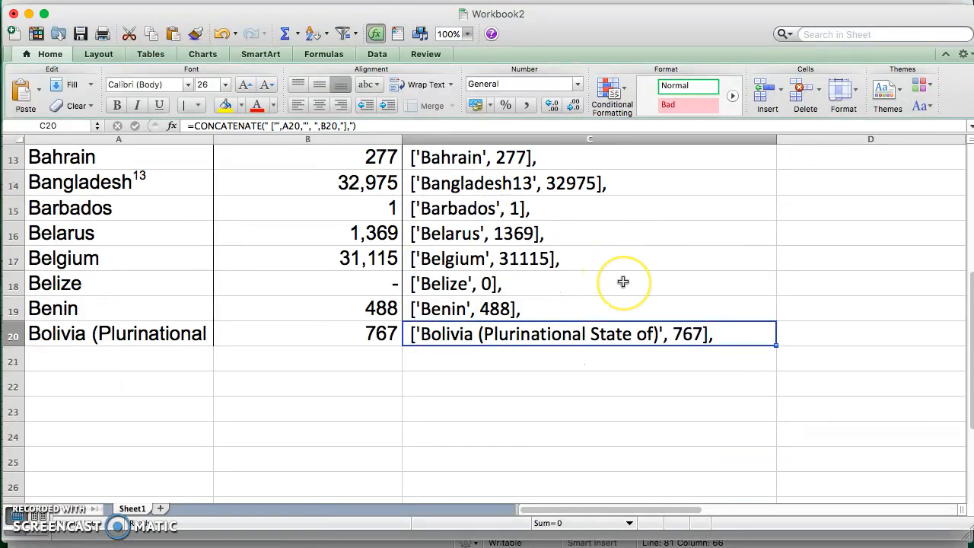
pyautogui.scroll(4, 620, 276)
pyautogui.click(523, 274)
pyautogui.click(411, 260)
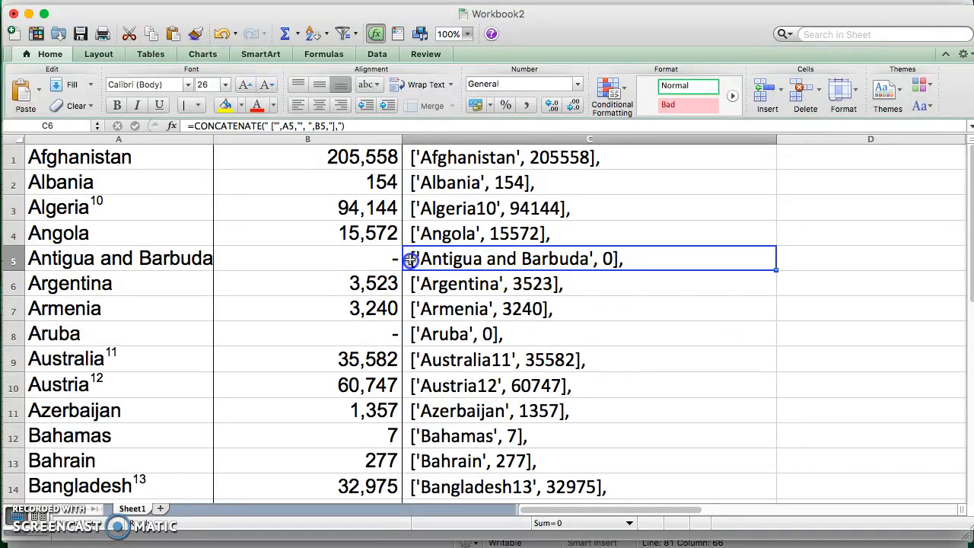
pyautogui.click(348, 262)
pyautogui.click(509, 263)
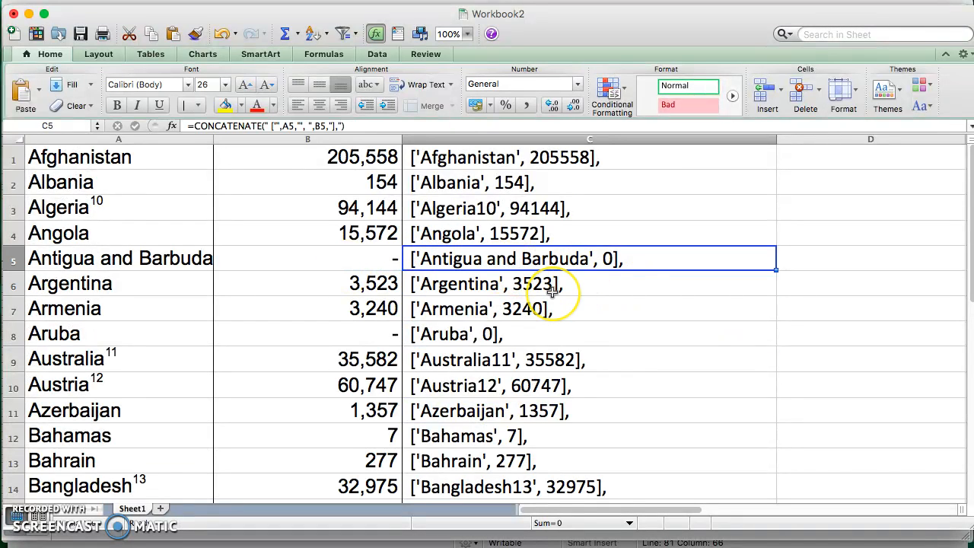
pyautogui.scroll(-6, 553, 290)
pyautogui.scroll(3, 552, 291)
pyautogui.scroll(3, 553, 292)
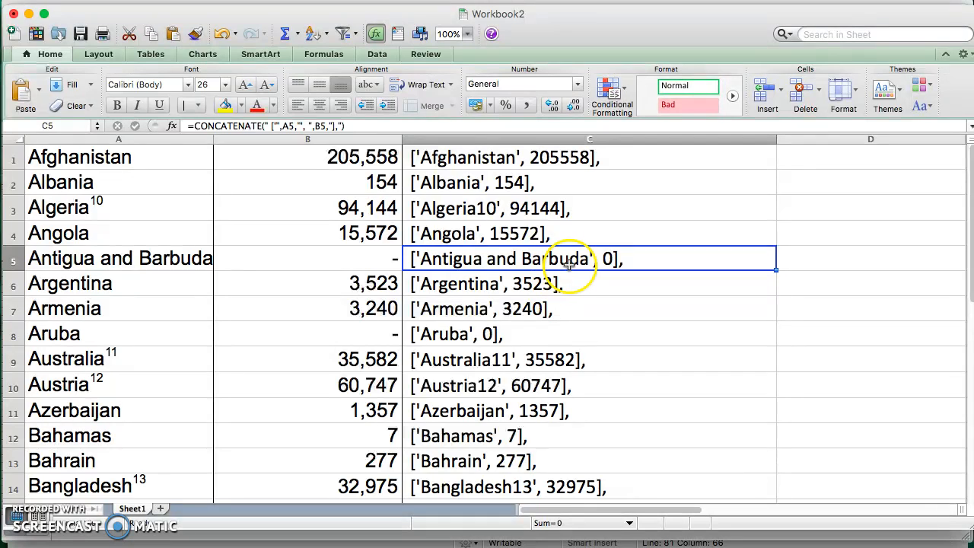
# Step: Copy the generated array entries in column C, from C1 down to the end of the list, and switch to Aptana Studio
pyautogui.click(430, 159)
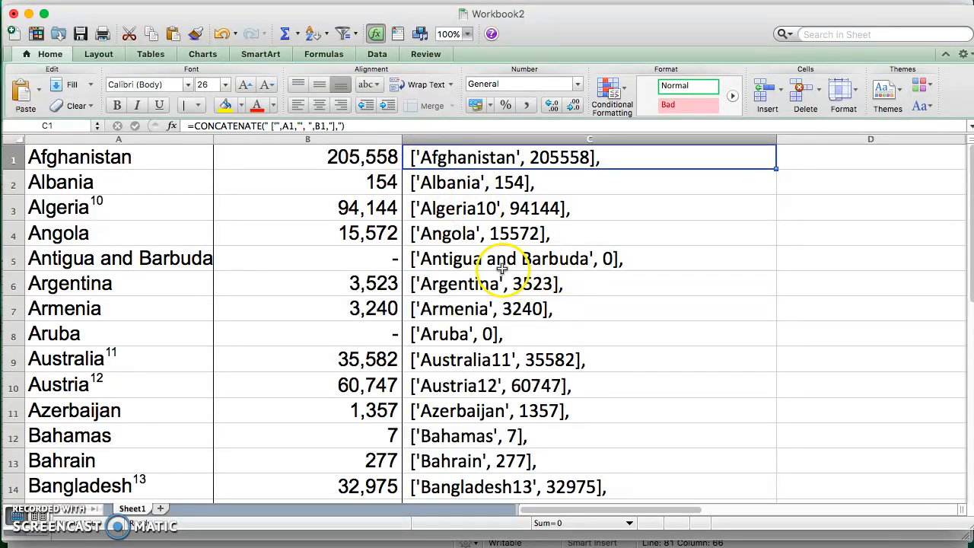
pyautogui.scroll(-5, 487, 274)
pyautogui.keyDown('shift'); pyautogui.click(474, 385); pyautogui.keyUp('shift')
pyautogui.press('super+c')
pyautogui.scroll(5, 472, 384)
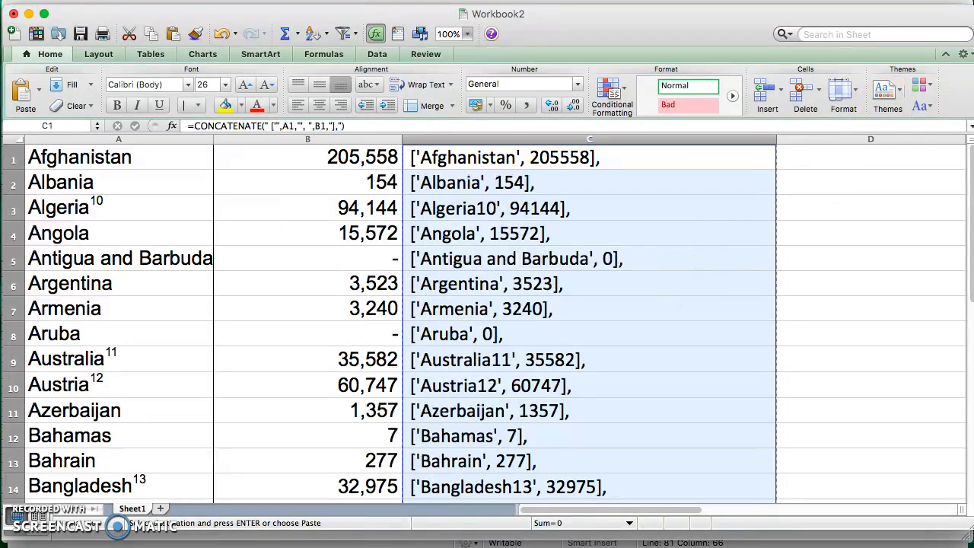
pyautogui.press('super+Tab')
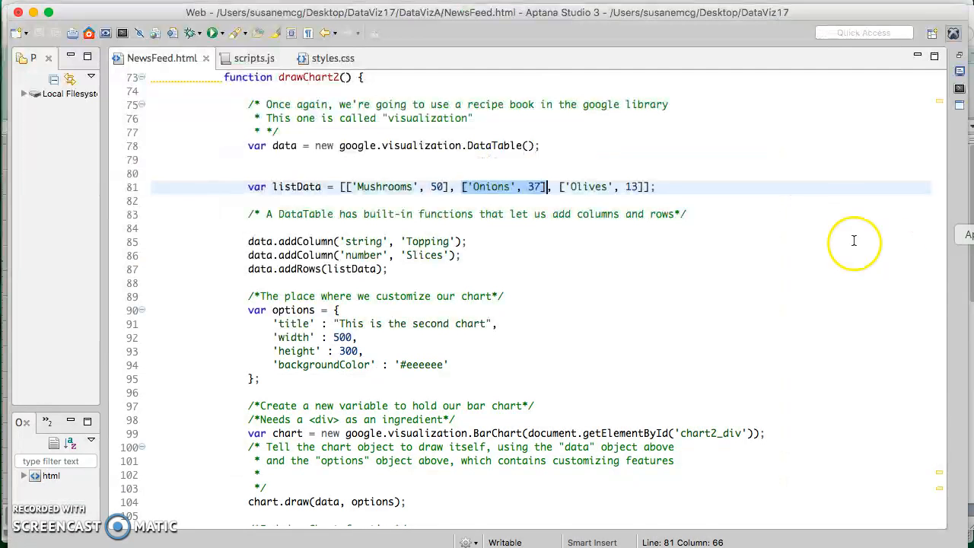
pyautogui.click(695, 194)
pyautogui.press('Return')
pyautogui.press('Return')
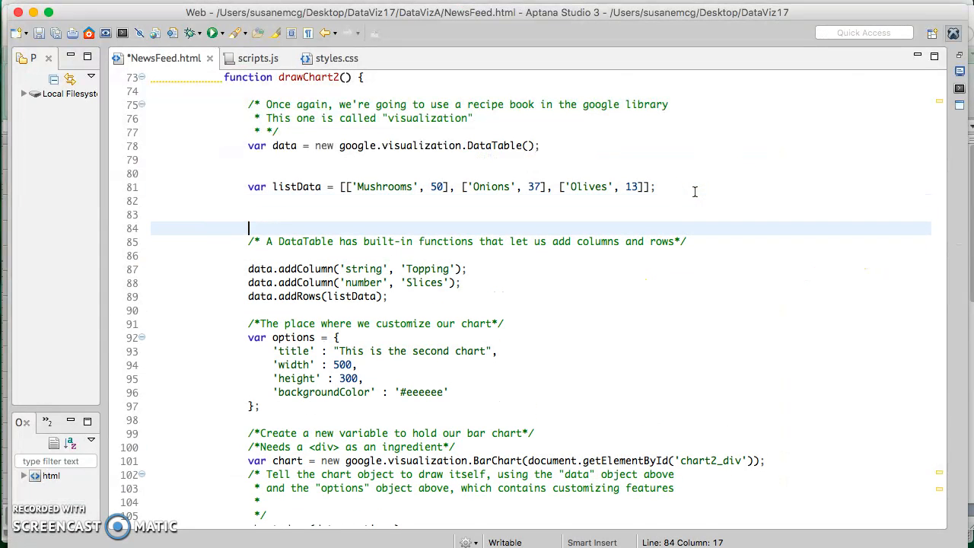
pyautogui.press('super+v')
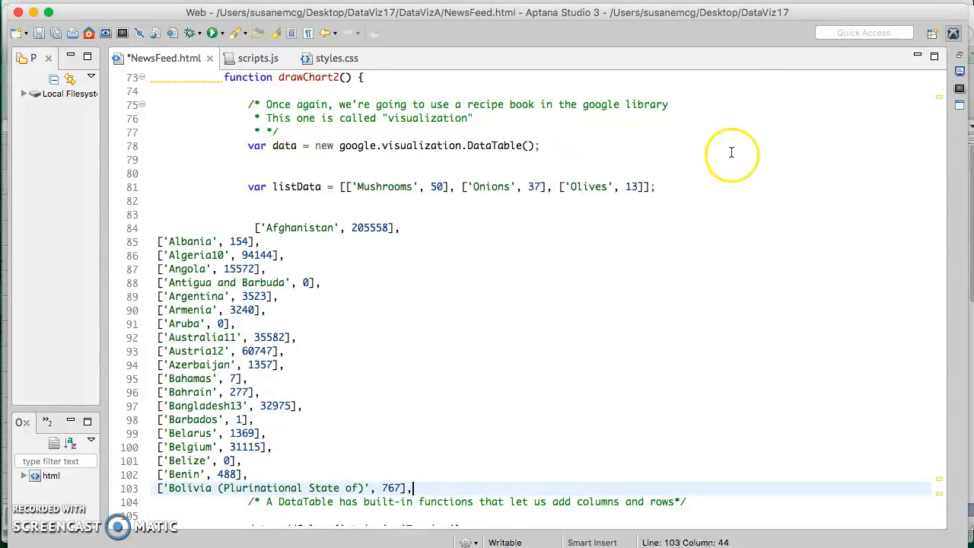
pyautogui.scroll(-9, 731, 152)
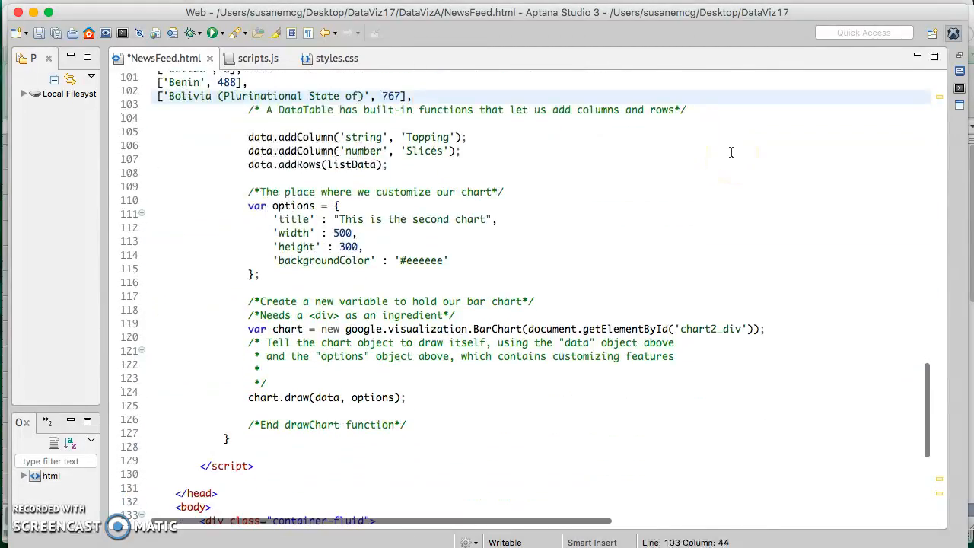
pyautogui.scroll(20, 731, 152)
pyautogui.scroll(-15, 731, 153)
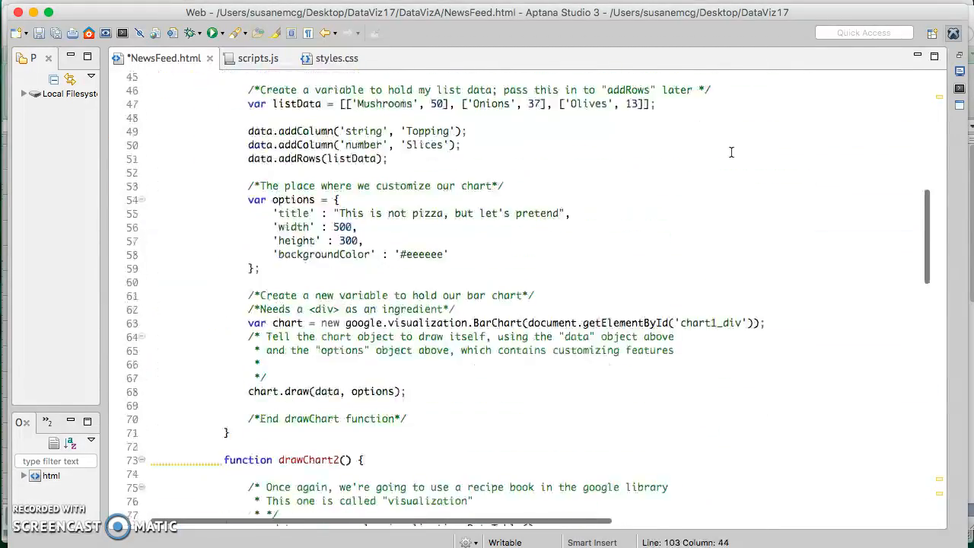
pyautogui.press('super+z')
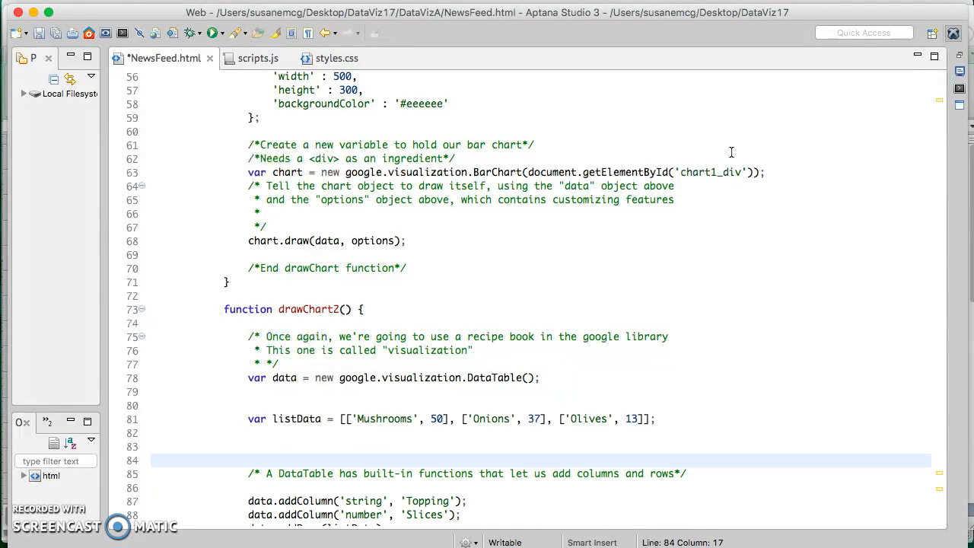
pyautogui.press('super+z')
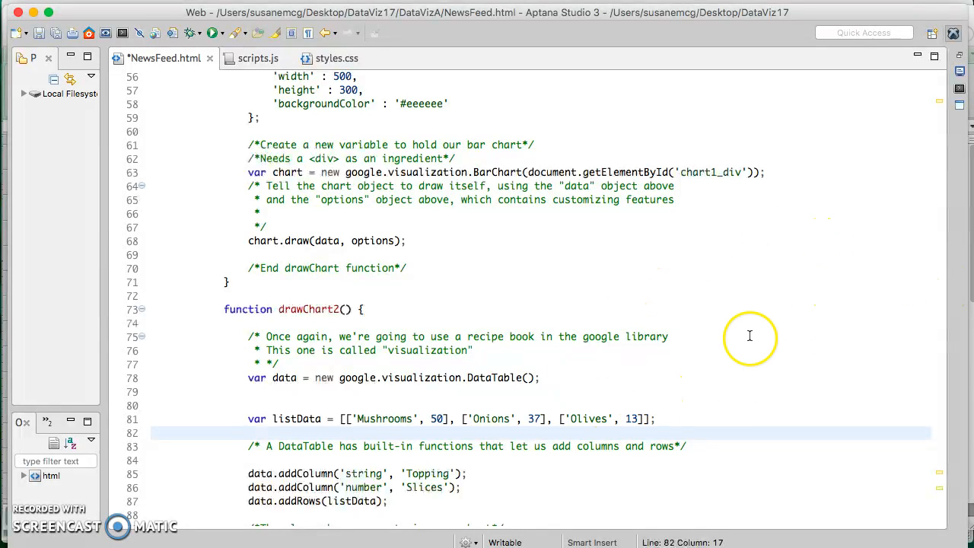
# Step: Replace the topping entries of listData in drawChart2 with the copied country entries, starting two lines below the opening bracket
pyautogui.moveTo(653, 419); pyautogui.dragTo(349, 419)
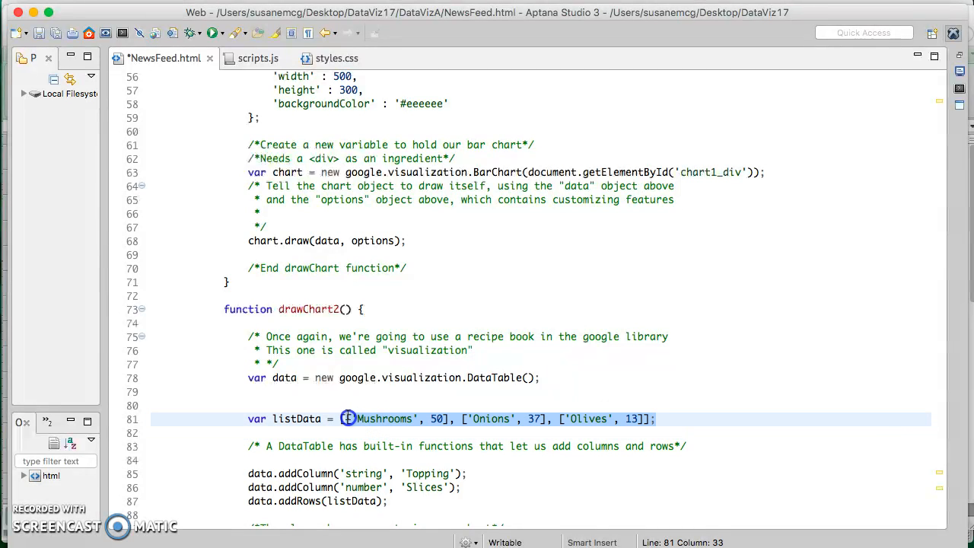
pyautogui.press('Return')
pyautogui.press('Return')
pyautogui.press('super+v')
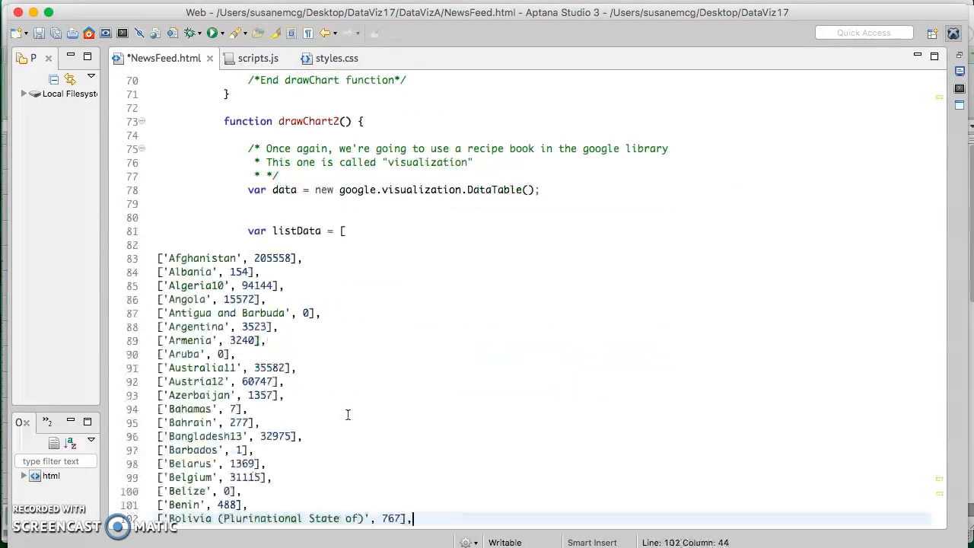
# Step: Remove the trailing comma after the Bolivia entry, close the listData array with ]; on a new line and save NewsFeed.html
pyautogui.click(349, 229)
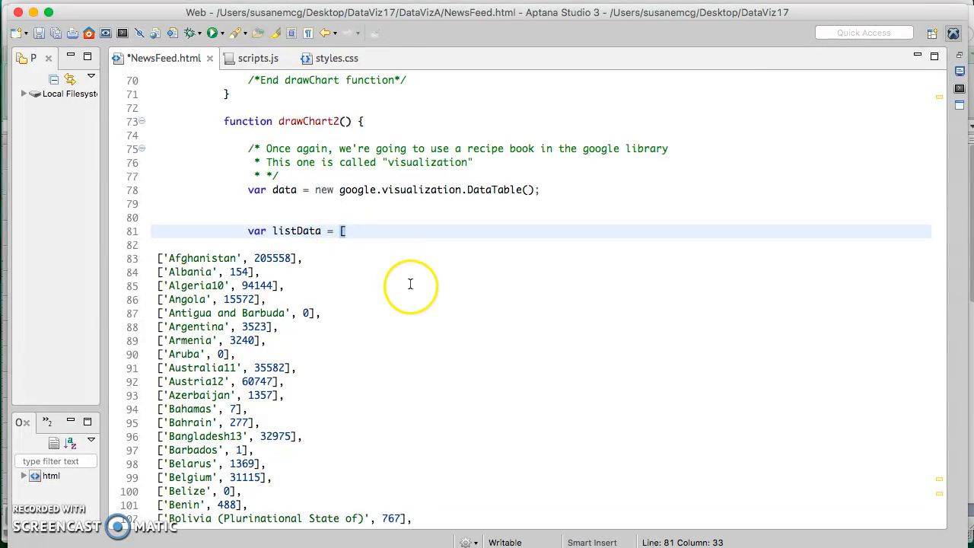
pyautogui.scroll(-3, 409, 284)
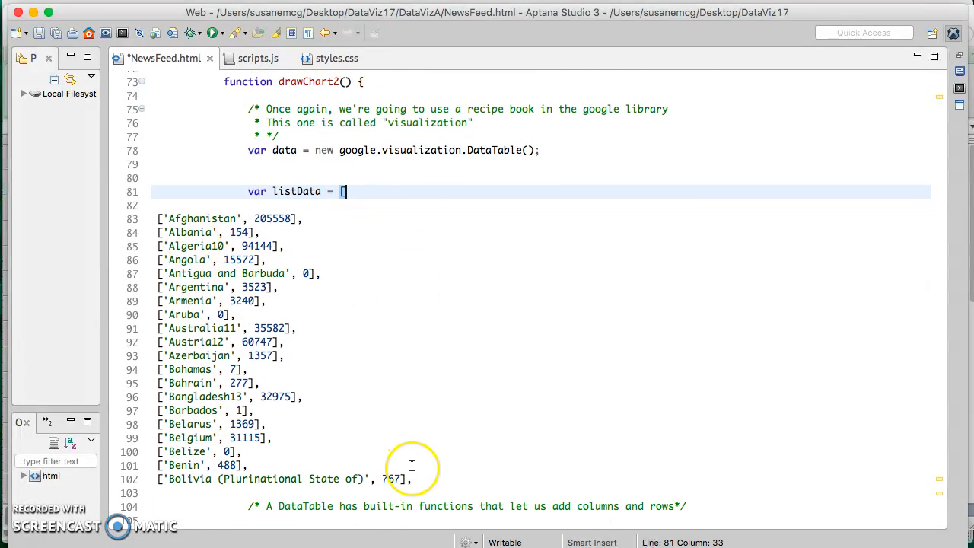
pyautogui.click(413, 479)
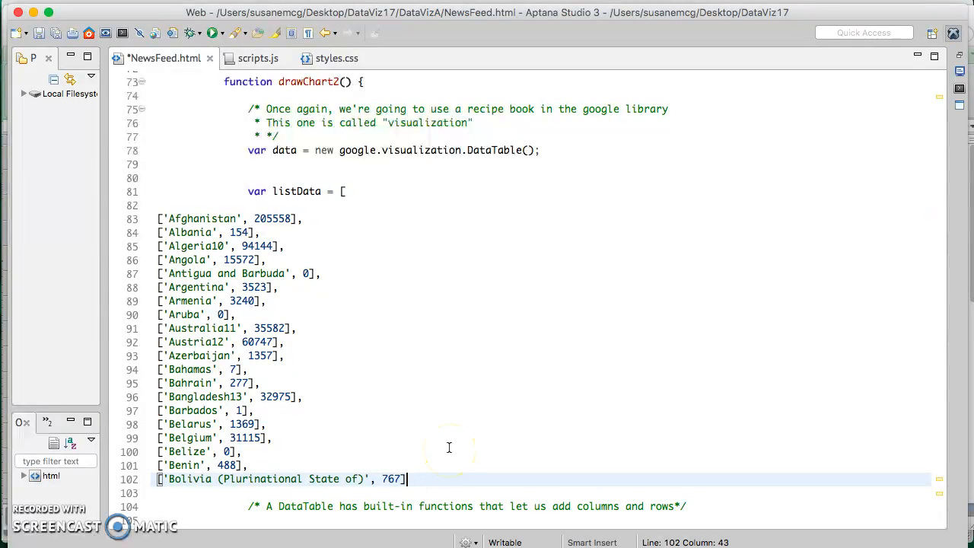
pyautogui.press('Return')
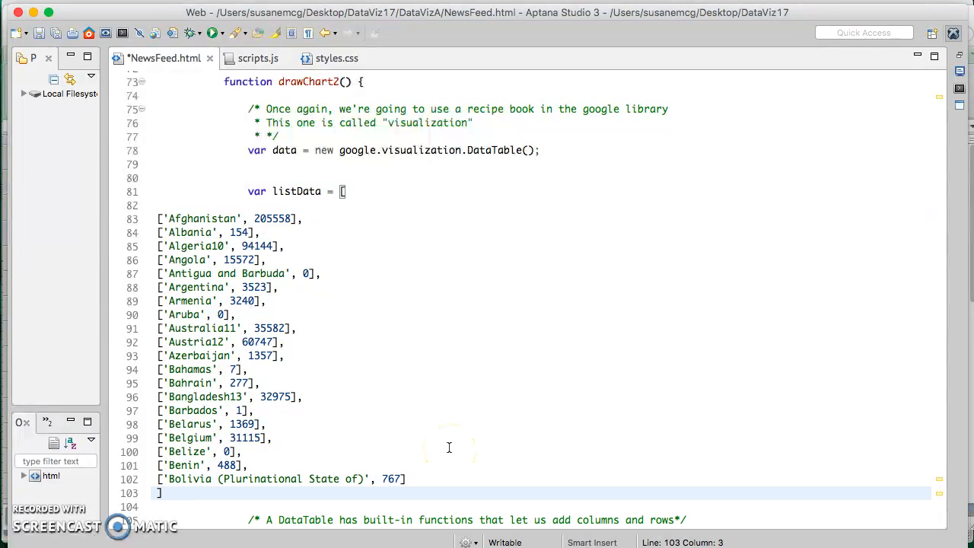
pyautogui.press('super+s')
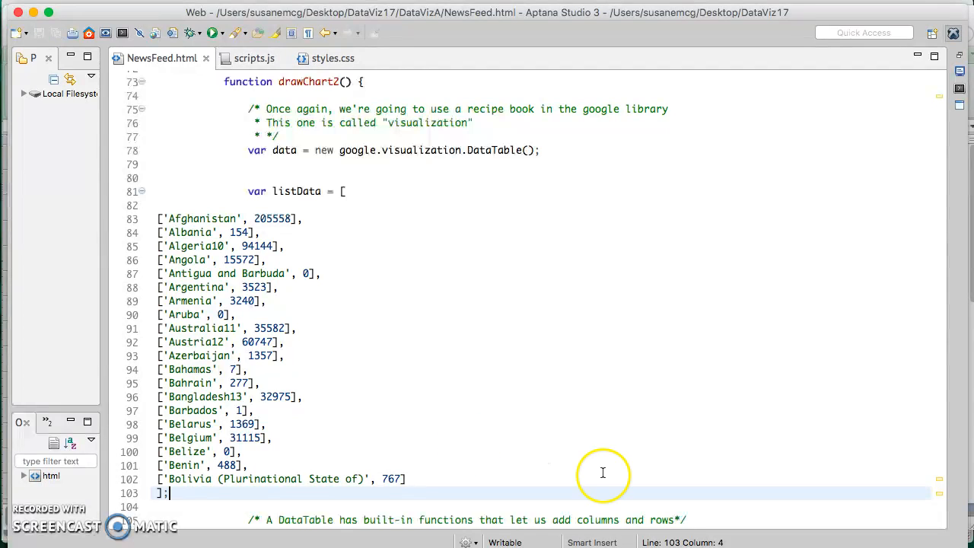
# Step: Auto-format the source code of NewsFeed.html
pyautogui.rightClick(390, 283)
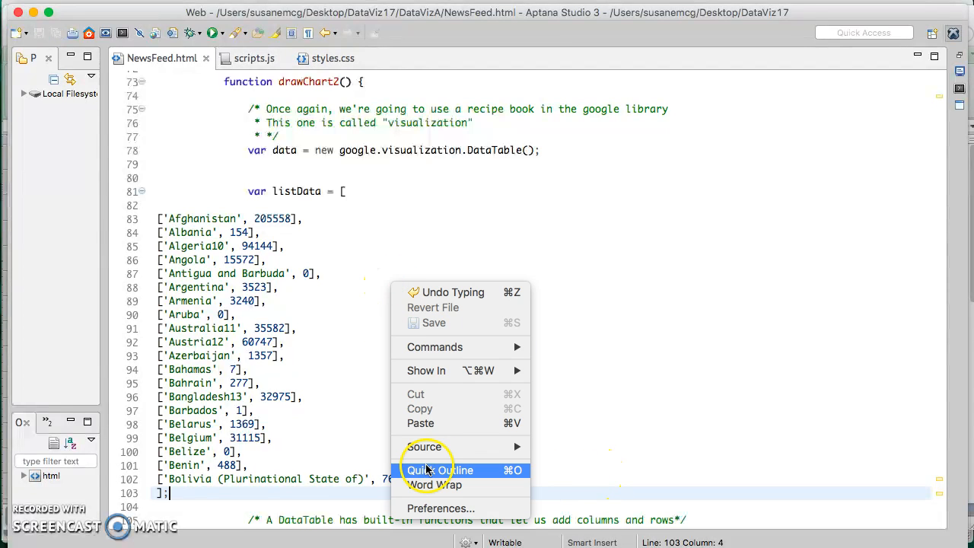
pyautogui.click(555, 447)
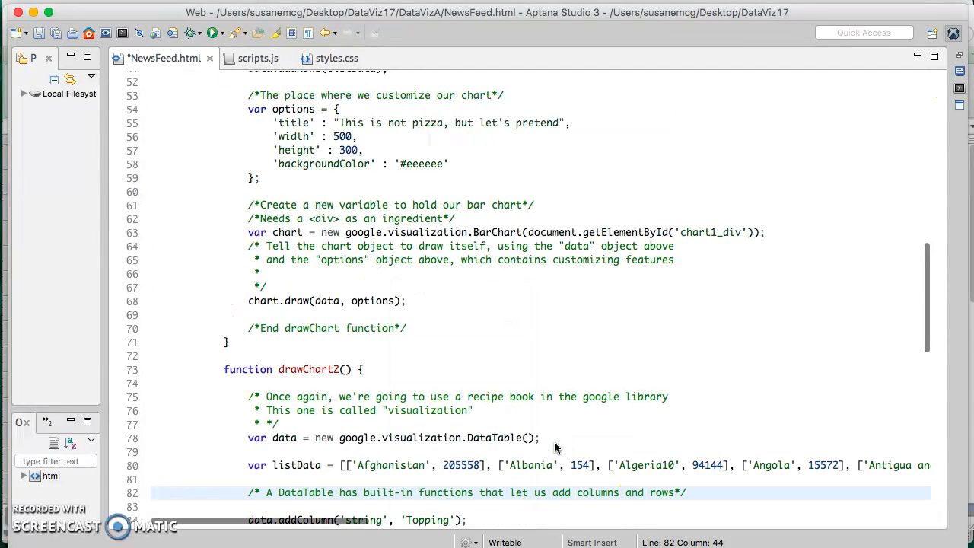
pyautogui.scroll(-3, 498, 381)
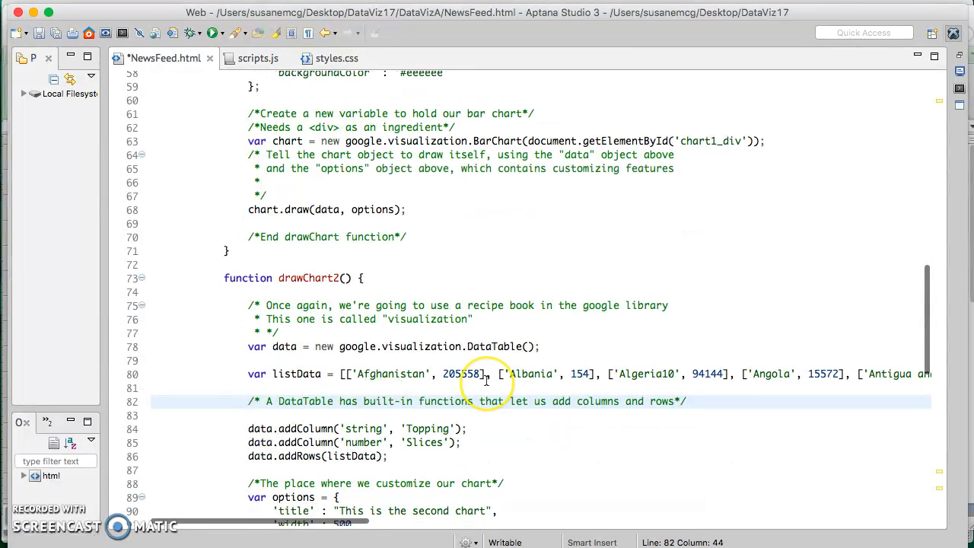
# Step: Examine the reformatted listData line from the Afghanistan entry to its closing brackets after Bolivia
pyautogui.hscroll(5, 491, 380)
pyautogui.hscroll(10, 486, 380)
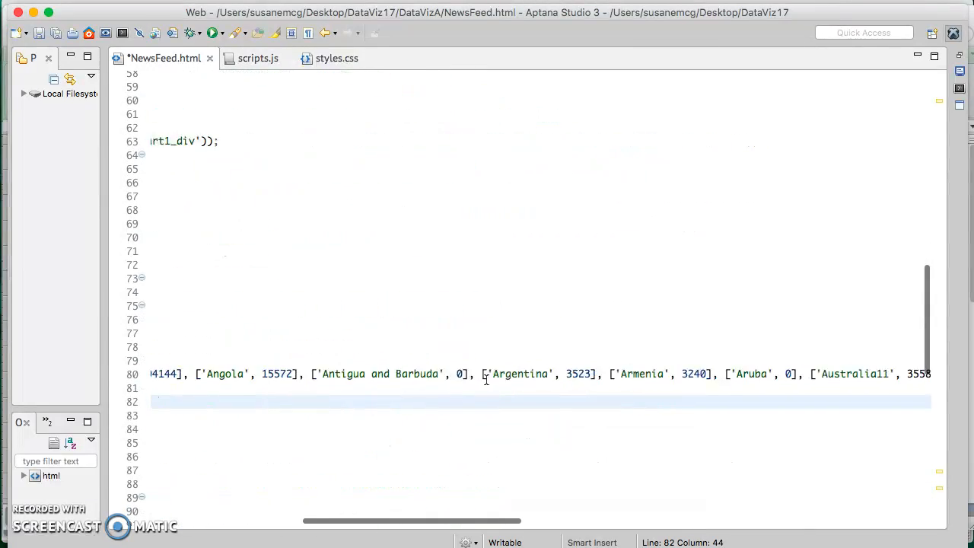
pyautogui.scroll(-1, 487, 379)
pyautogui.hscroll(10, 486, 379)
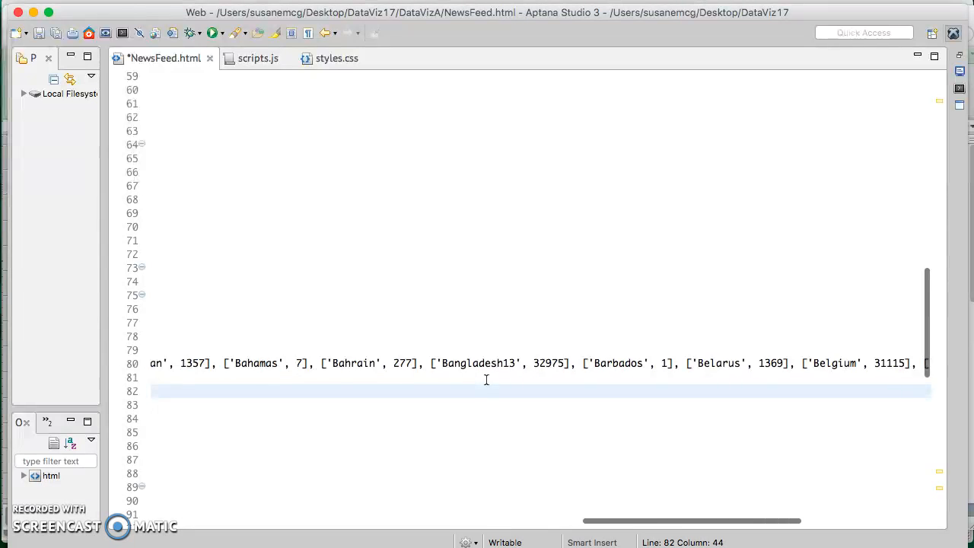
pyautogui.scroll(1, 486, 380)
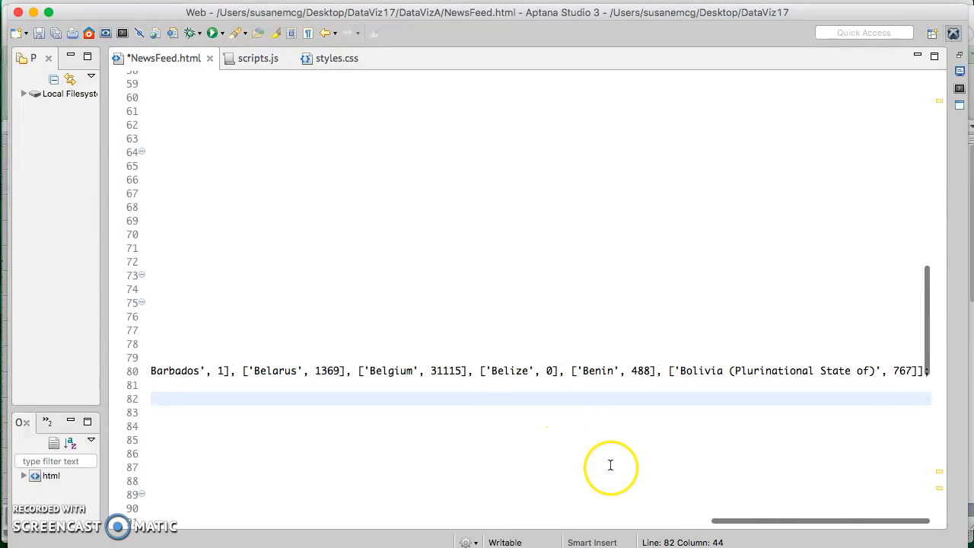
pyautogui.hscroll(-10, 685, 467)
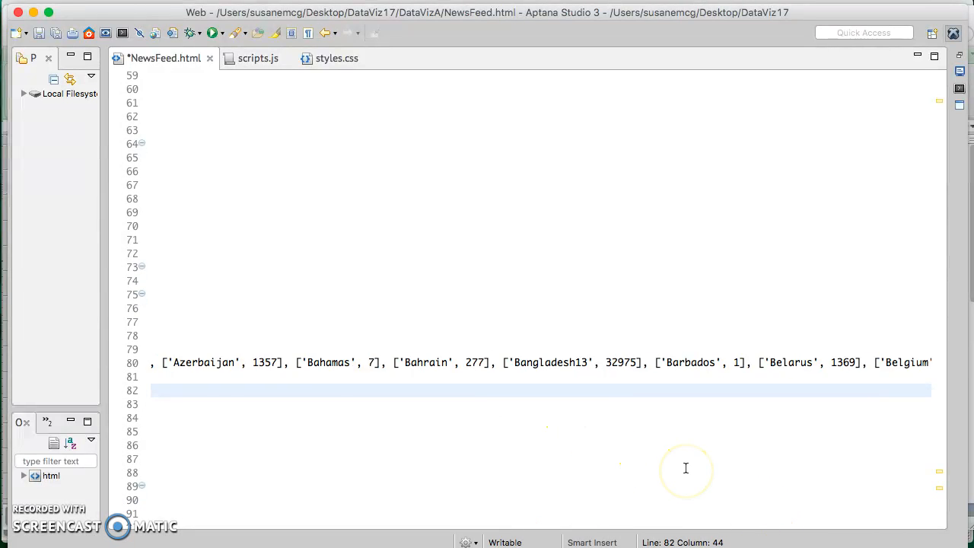
pyautogui.hscroll(-3, 685, 467)
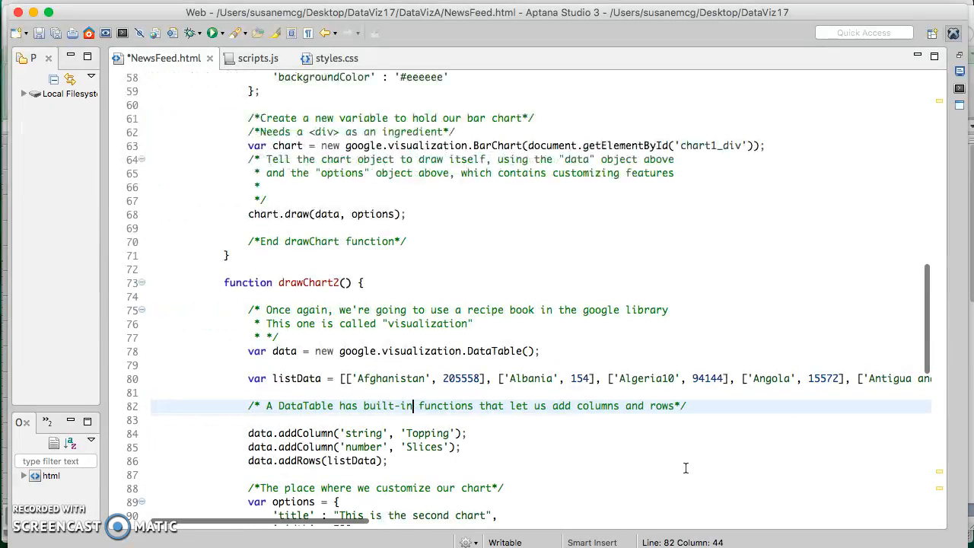
# Step: Rename the drawChart2 column labels to 'Country' for the string column and 'Refugee Count' for the number column, and save the file
pyautogui.click(461, 447)
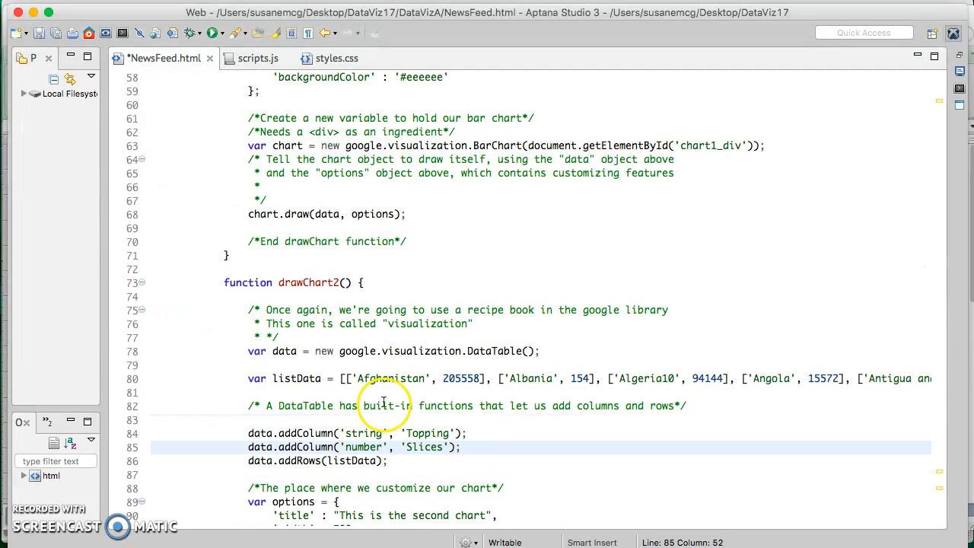
pyautogui.moveTo(449, 433); pyautogui.dragTo(411, 434)
pyautogui.write('Country')
pyautogui.press('Down')
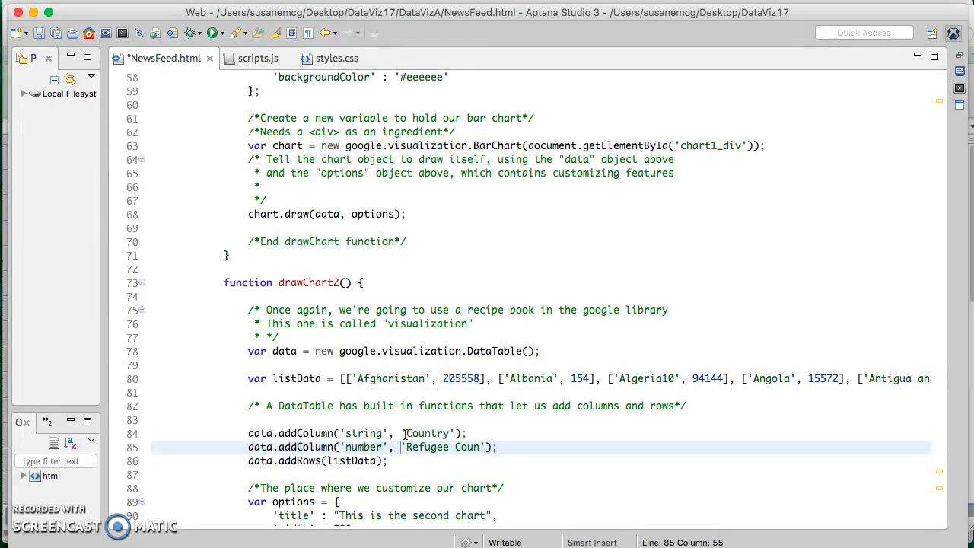
pyautogui.press('super+s')
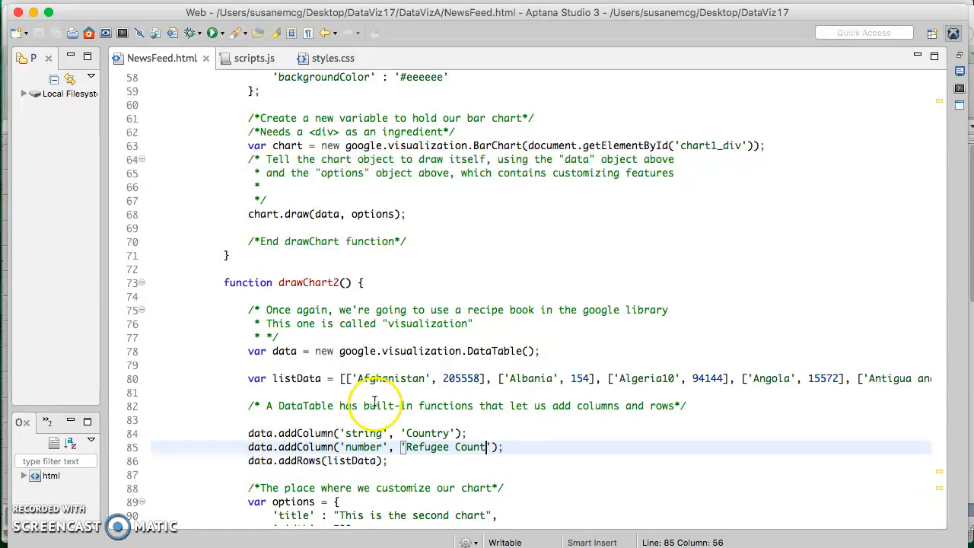
# Step: Switch to the browser, reload NewsFeed.html and inspect the country bars in the second chart
pyautogui.press('super+Tab')
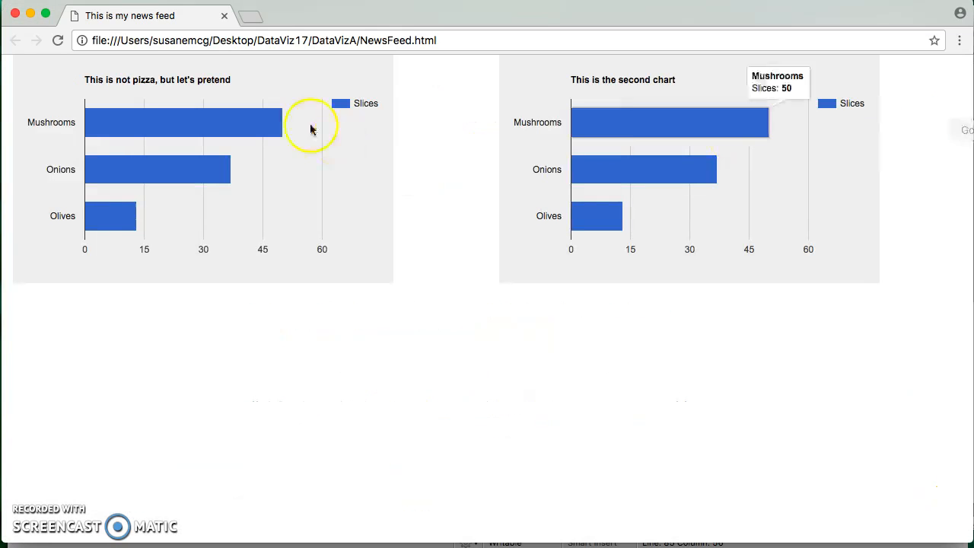
pyautogui.click(58, 42)
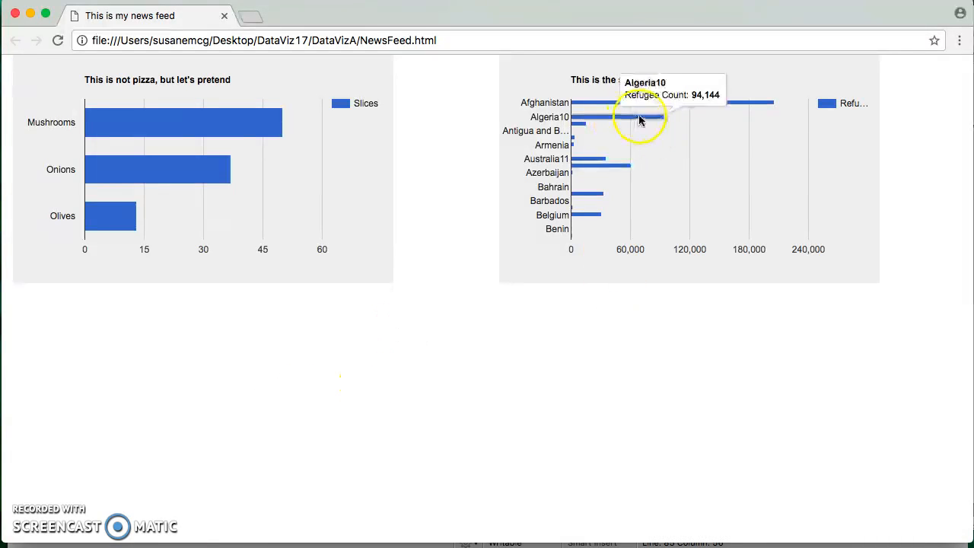
pyautogui.moveTo(656, 104)
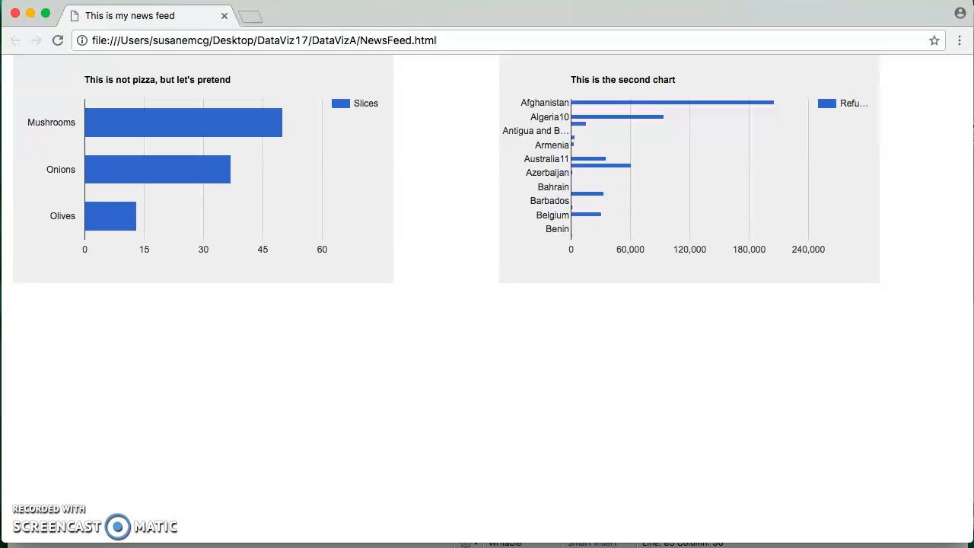
# Step: Switch to Excel and examine the country and refugee columns of Table 1 in 15-MYSR-tab_v2_external.xls beyond the rows already used
pyautogui.click(972, 304)
pyautogui.click(523, 234)
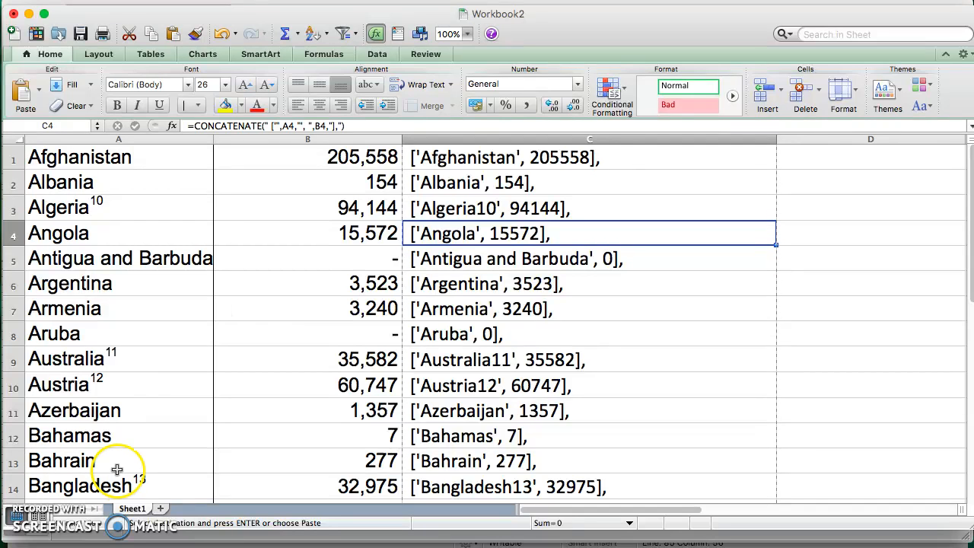
pyautogui.moveTo(31, 21); pyautogui.dragTo(26, 76)
pyautogui.click(28, 74)
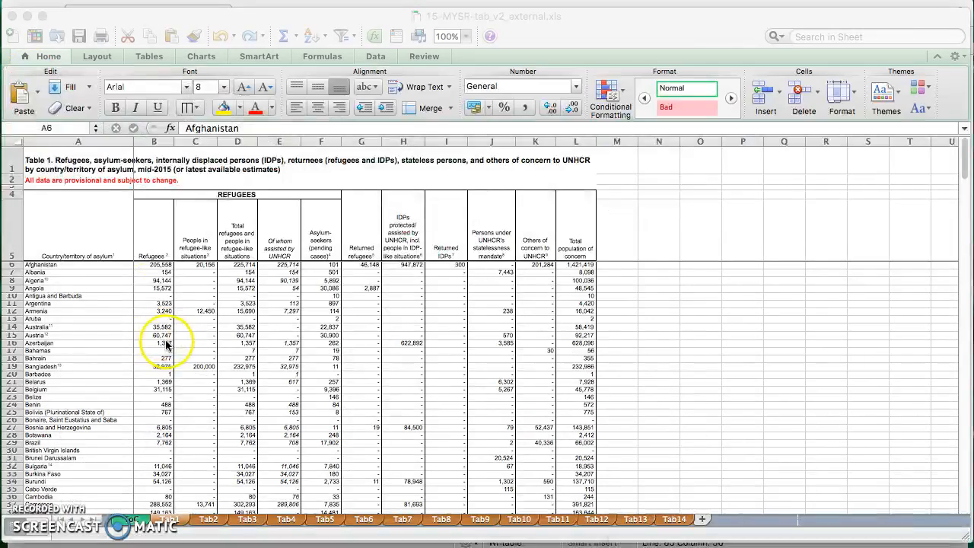
pyautogui.click(183, 336)
pyautogui.scroll(-8, 148, 348)
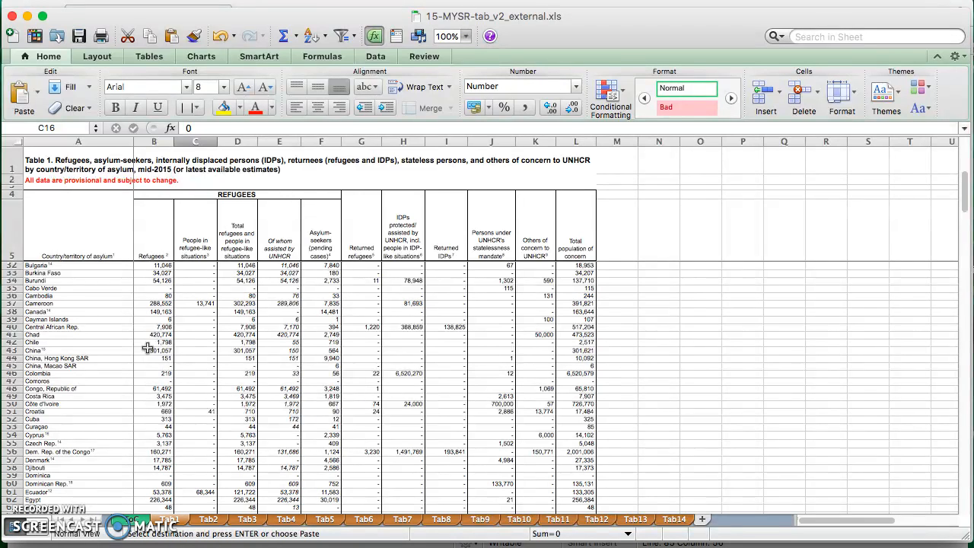
pyautogui.click(136, 357)
pyautogui.scroll(-3, 135, 357)
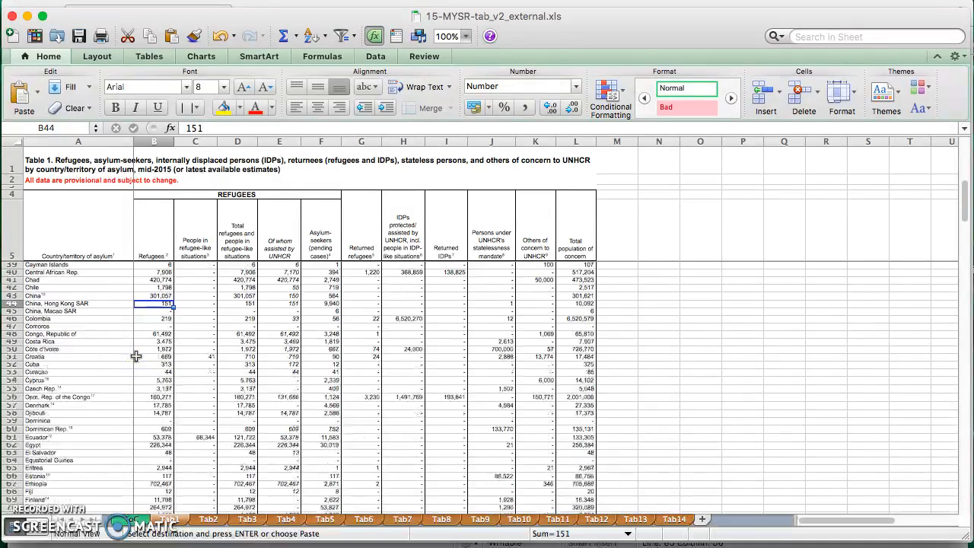
pyautogui.scroll(-7, 135, 356)
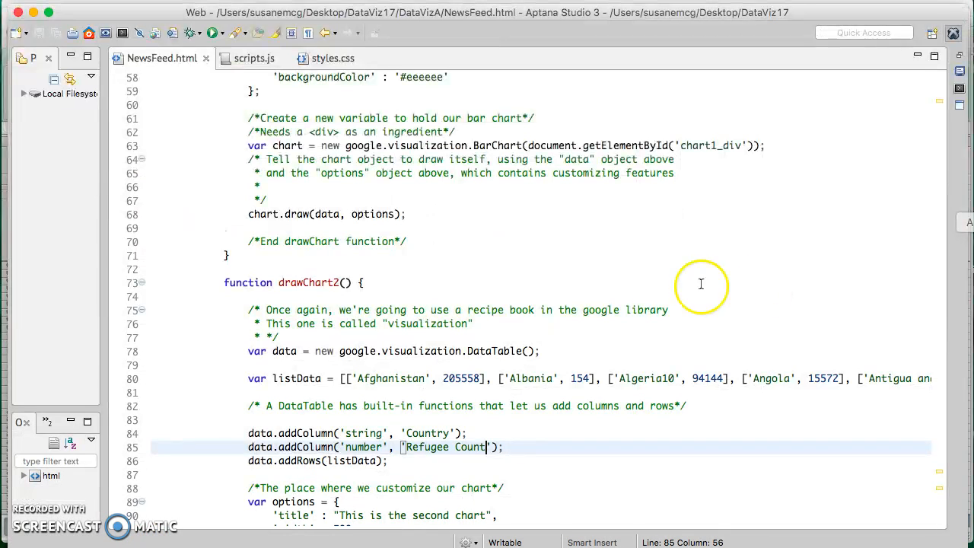
# Step: Switch back to Aptana Studio and examine the listData array on line 80 of drawChart2
pyautogui.click(678, 317)
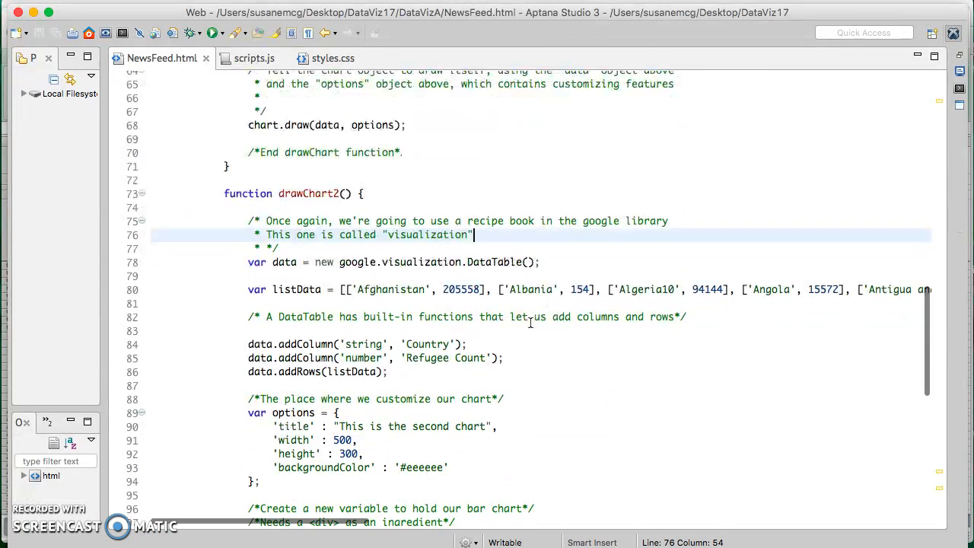
pyautogui.click(249, 290)
pyautogui.moveTo(339, 291); pyautogui.dragTo(892, 289)
pyautogui.click(772, 333)
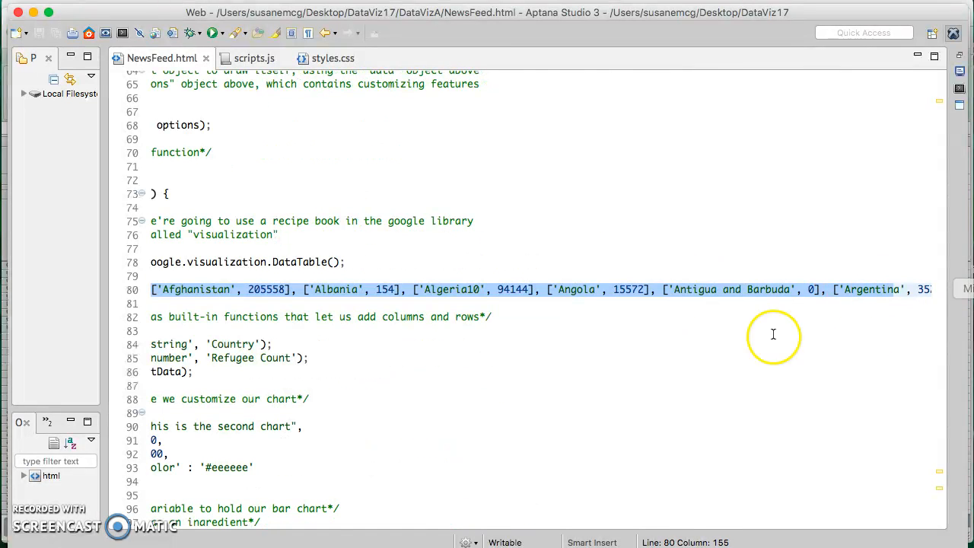
pyautogui.click(691, 327)
pyautogui.click(602, 304)
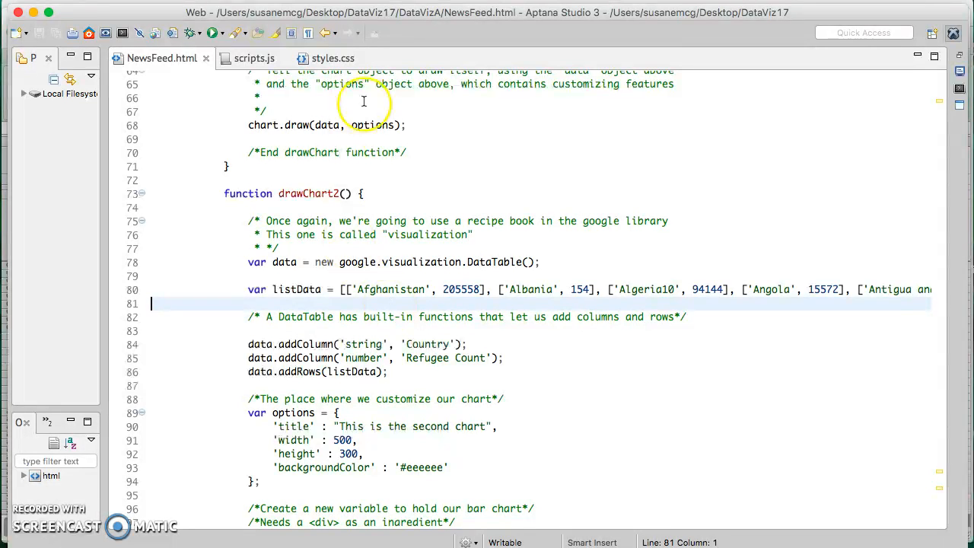
# Step: Create a new file from the JavaScript template and add blank lines below the author comment
pyautogui.click(145, 0)
pyautogui.moveTo(198, 4)
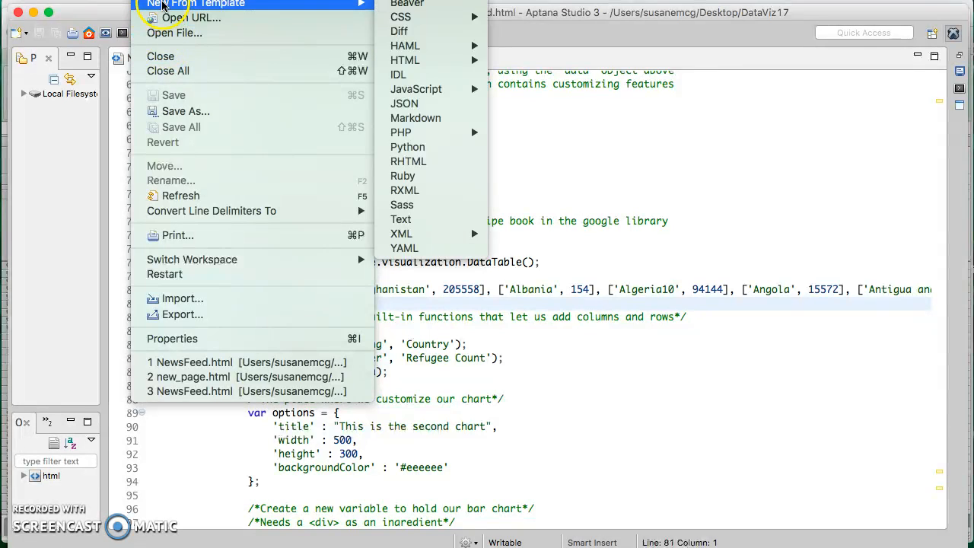
pyautogui.moveTo(477, 89)
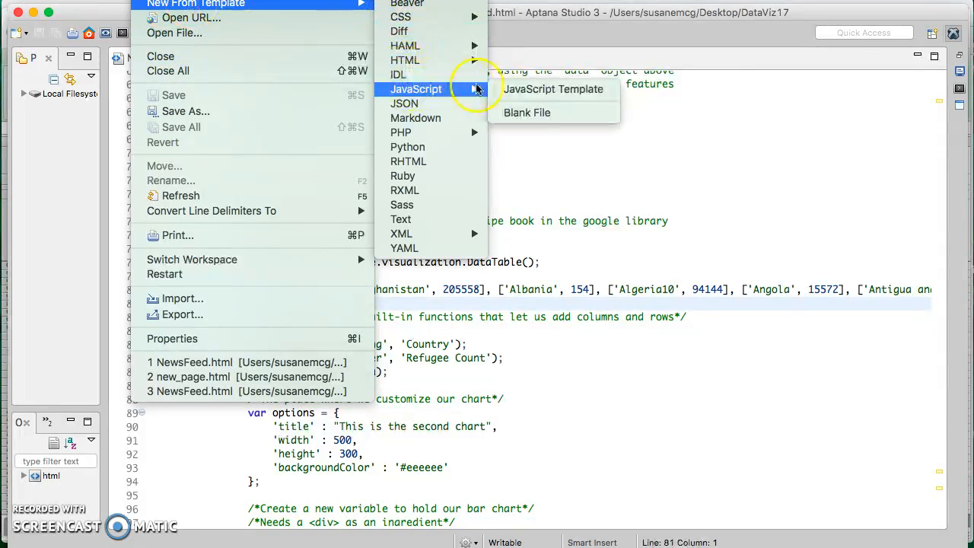
pyautogui.click(518, 89)
pyautogui.click(240, 134)
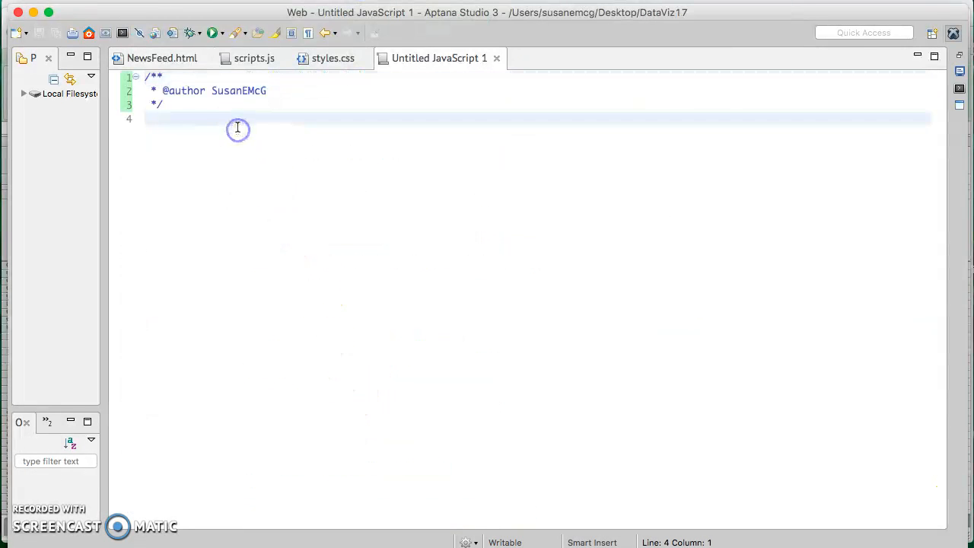
pyautogui.press('Return')
pyautogui.press('Return')
pyautogui.press('Up')
pyautogui.press('Up')
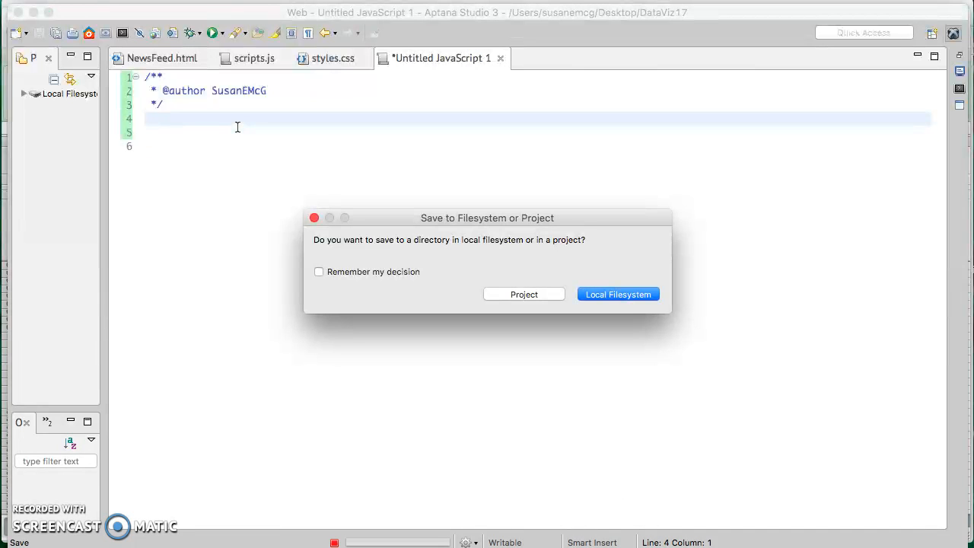
# Step: Save the new JavaScript file to the local filesystem as data.js in the DataVizA folder and place the cursor on line 5
pyautogui.click(609, 294)
pyautogui.write('da')
pyautogui.press('Return')
pyautogui.click(527, 271)
pyautogui.click(384, 166)
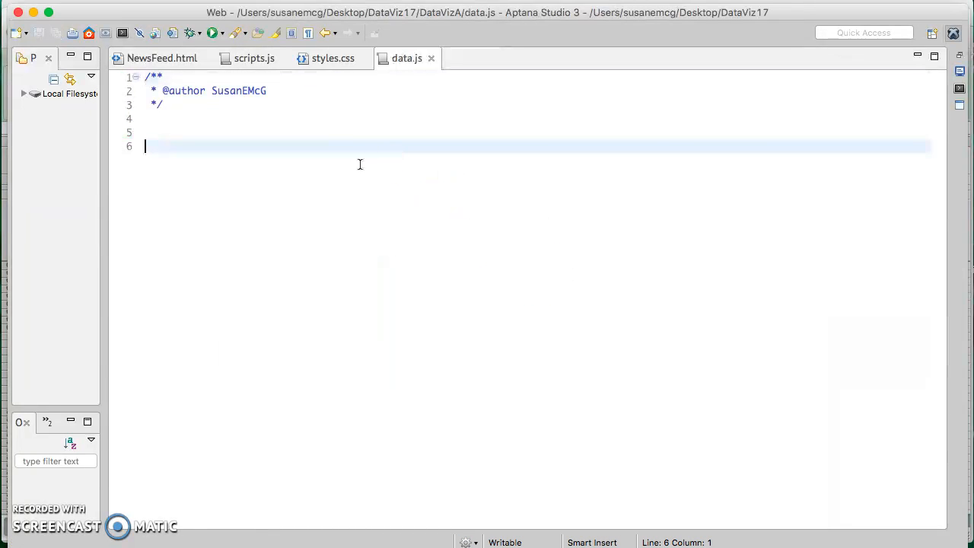
pyautogui.press('Up')
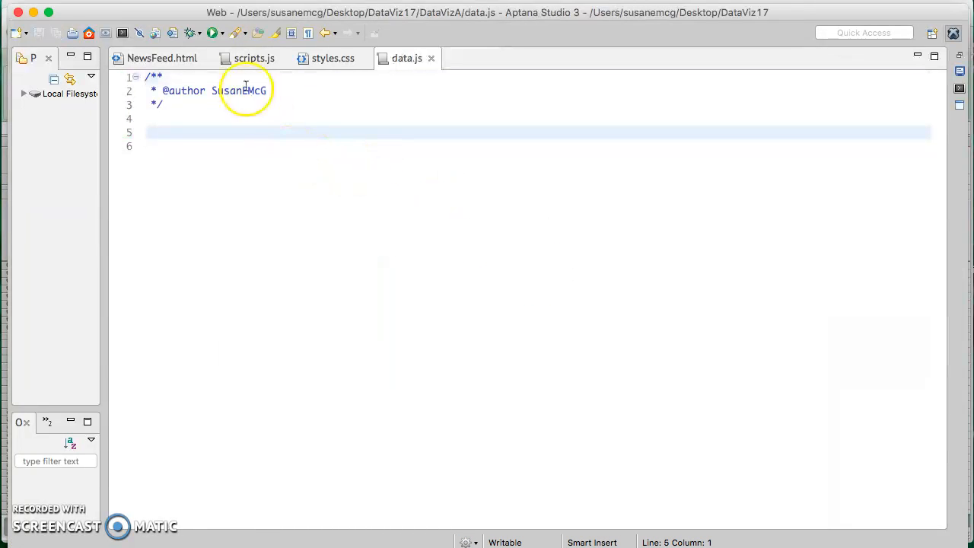
# Step: In NewsFeed.html, rename listData to listData2 in the drawChart2 variable declaration and its addRows call
pyautogui.click(166, 57)
pyautogui.click(308, 289)
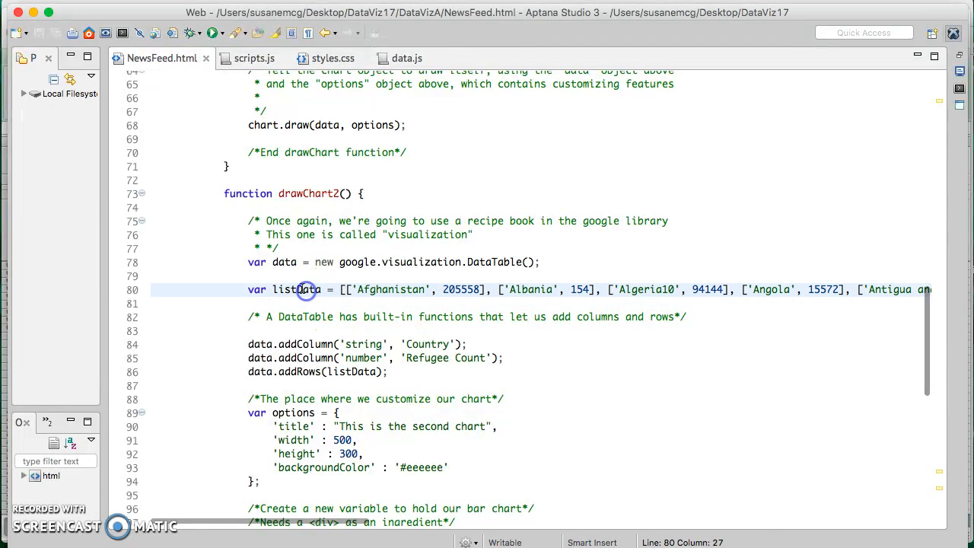
pyautogui.click(322, 290)
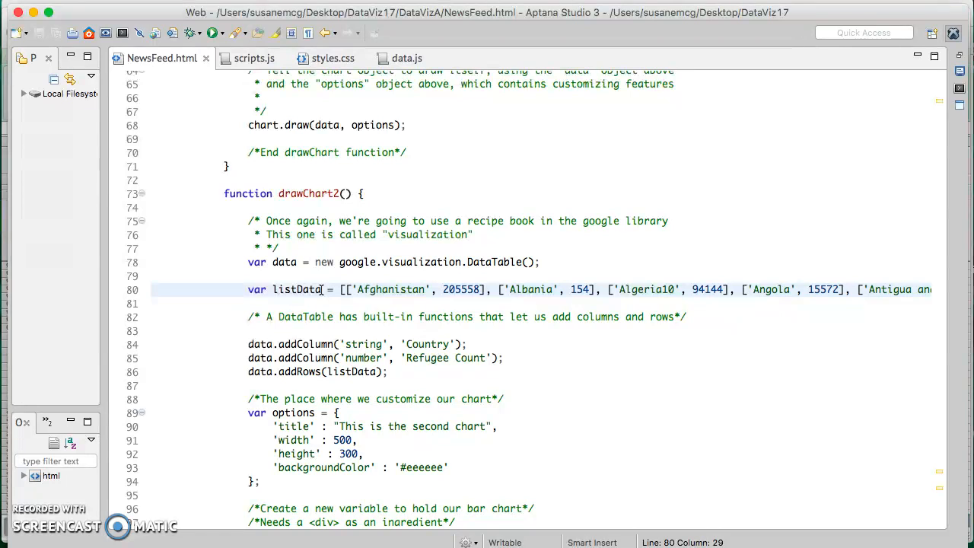
pyautogui.write('2')
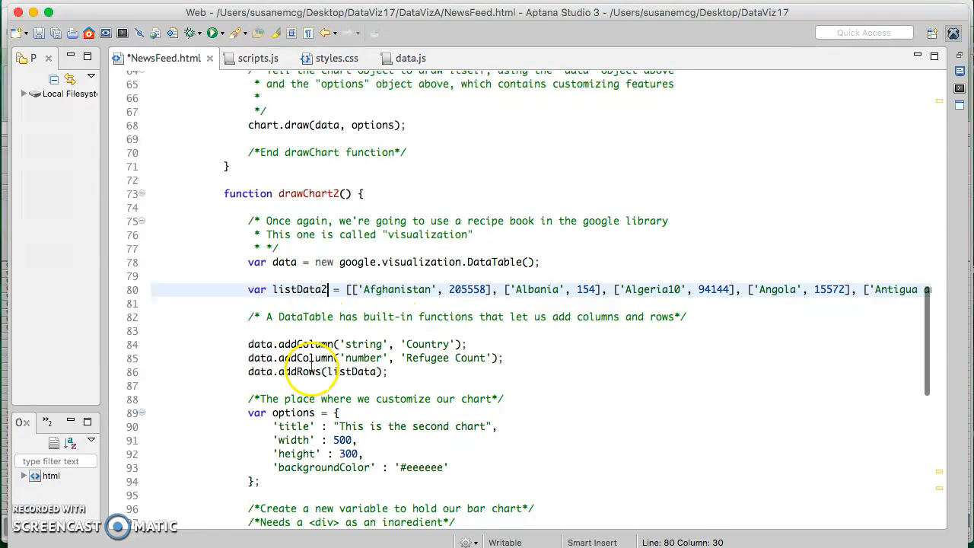
pyautogui.click(386, 372)
pyautogui.write('2')
# Step: Rename listData to listData1 in drawChart1's addRows call and variable declaration, and save the file
pyautogui.scroll(10, 405, 365)
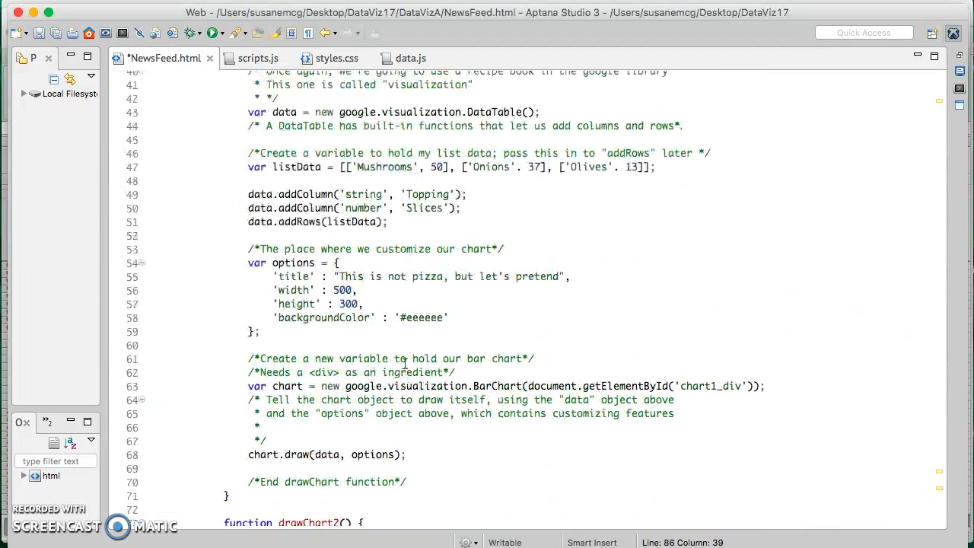
pyautogui.click(376, 284)
pyautogui.write('1')
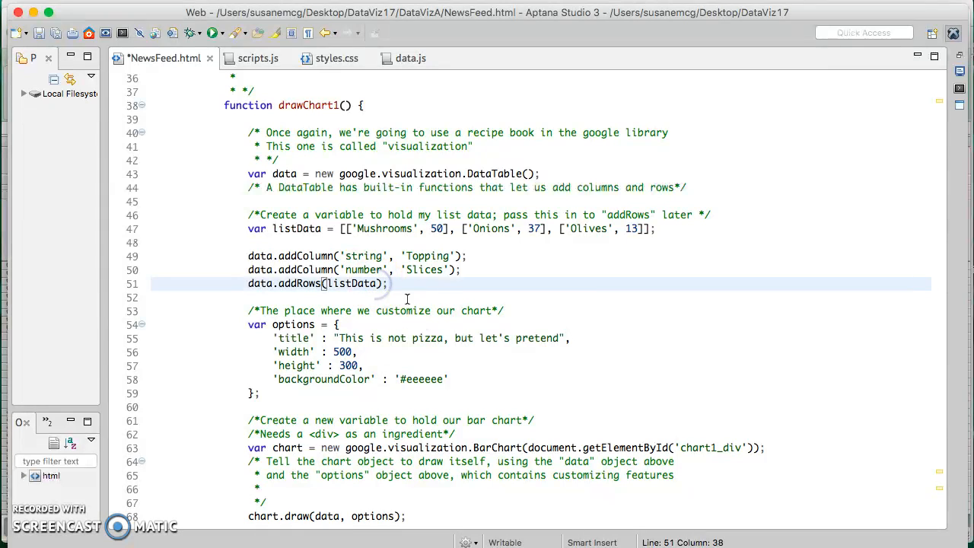
pyautogui.click(326, 228)
pyautogui.write('1')
pyautogui.press('super+s')
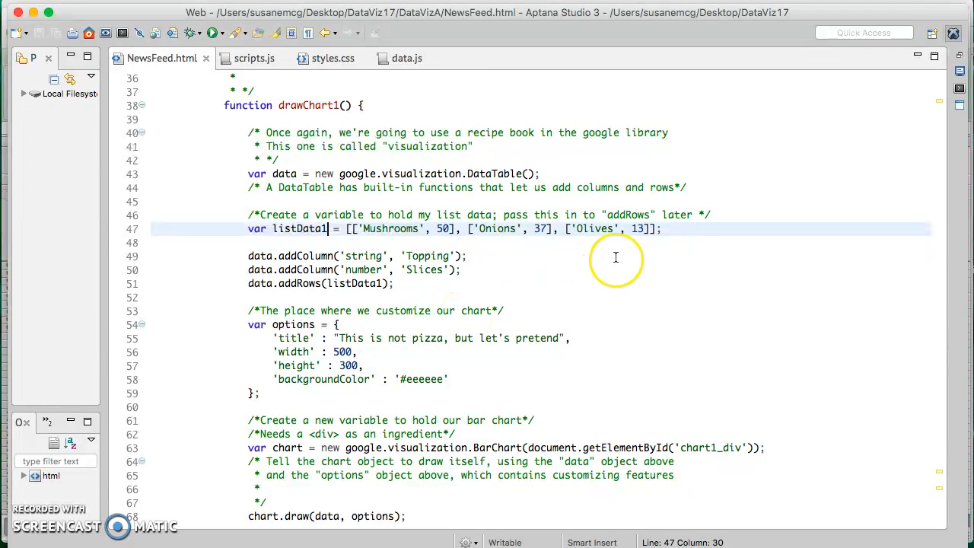
# Step: Cut the whole listData1 declaration line out of drawChart1, remove the leftover empty line and save NewsFeed.html
pyautogui.moveTo(674, 230); pyautogui.dragTo(62, 228)
pyautogui.press('super+c')
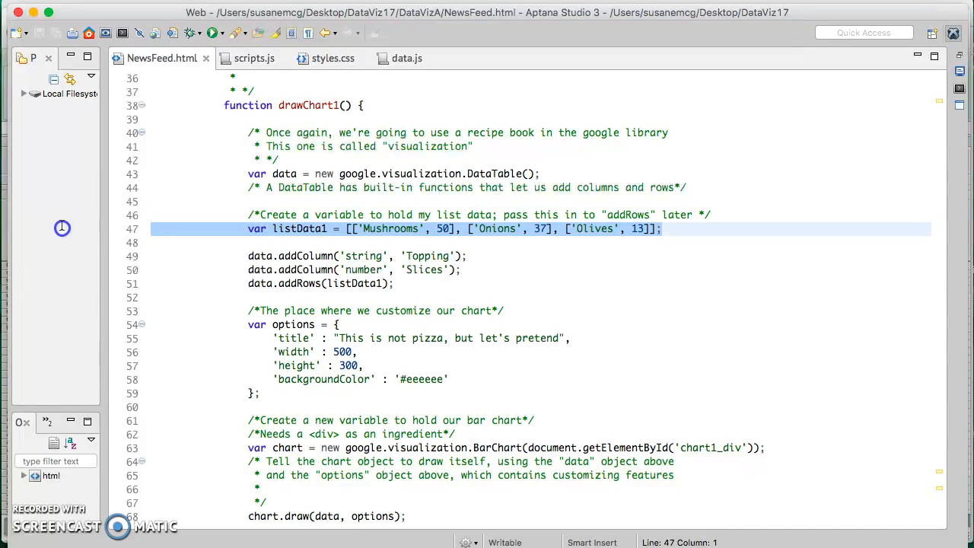
pyautogui.press('Delete')
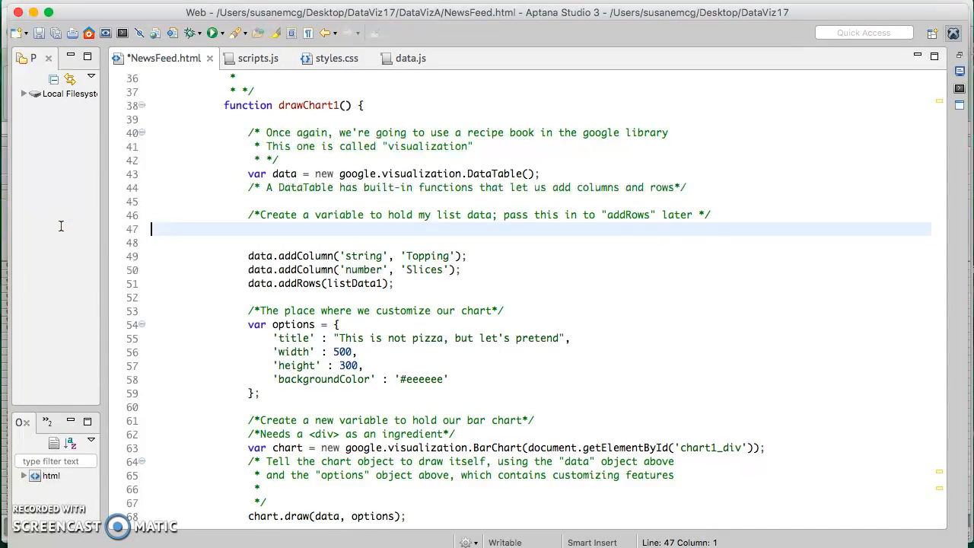
pyautogui.press('BackSpace')
pyautogui.press('cmd+s')
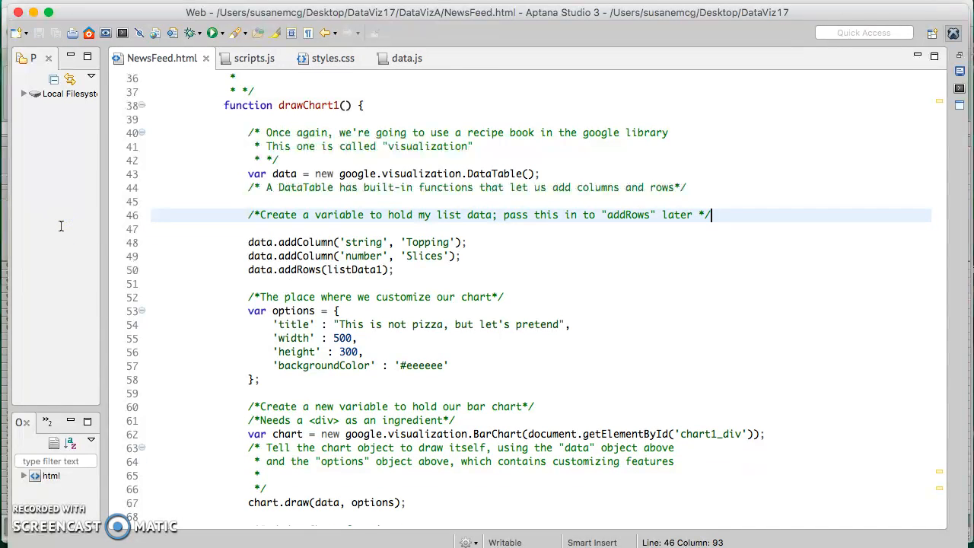
# Step: Paste the listData1 declaration into data.js below the author comment and add blank lines after it
pyautogui.click(397, 61)
pyautogui.press('super+v')
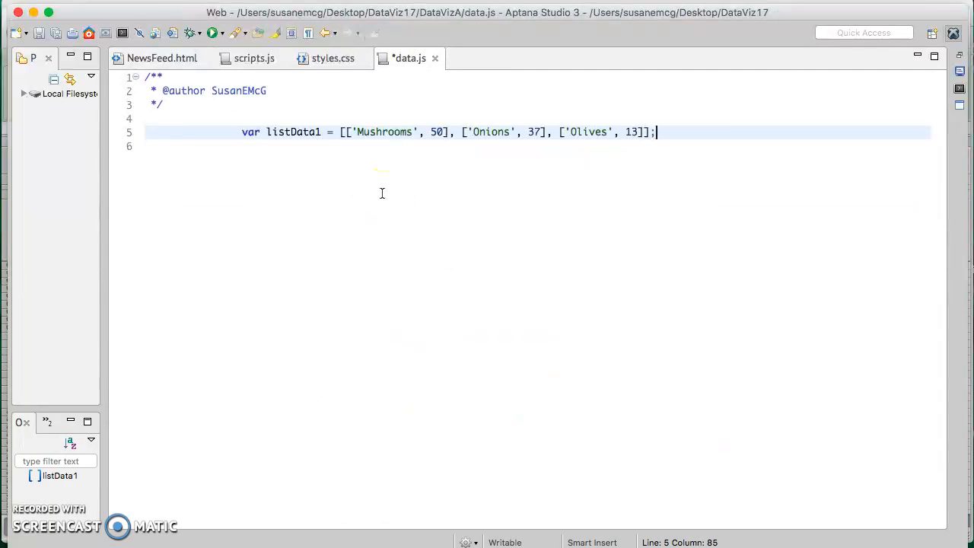
pyautogui.click(685, 132)
pyautogui.press('Return')
pyautogui.press('Return')
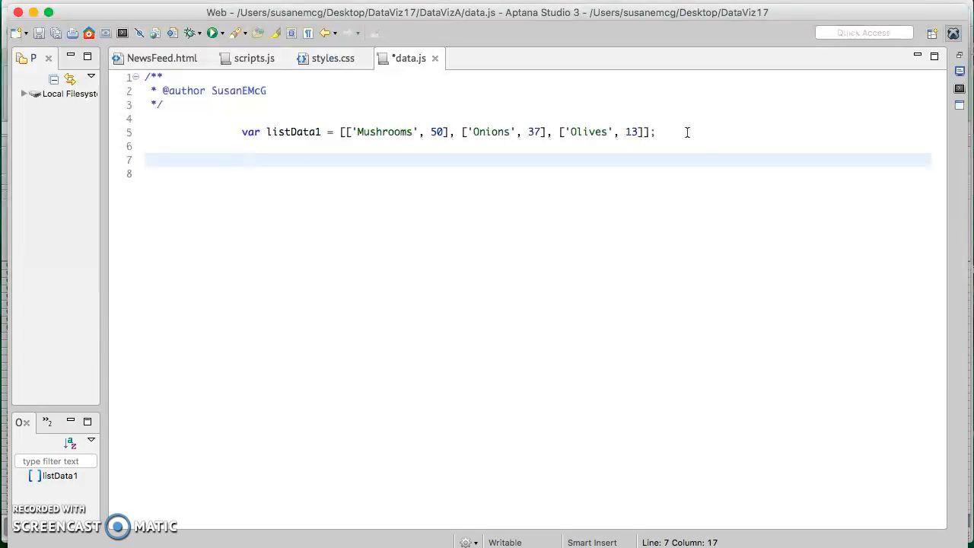
# Step: Move the listData2 declaration from drawChart2 in NewsFeed.html to the line below listData1 in data.js
pyautogui.click(166, 59)
pyautogui.scroll(-5, 495, 355)
pyautogui.scroll(-3, 492, 355)
pyautogui.click(244, 370)
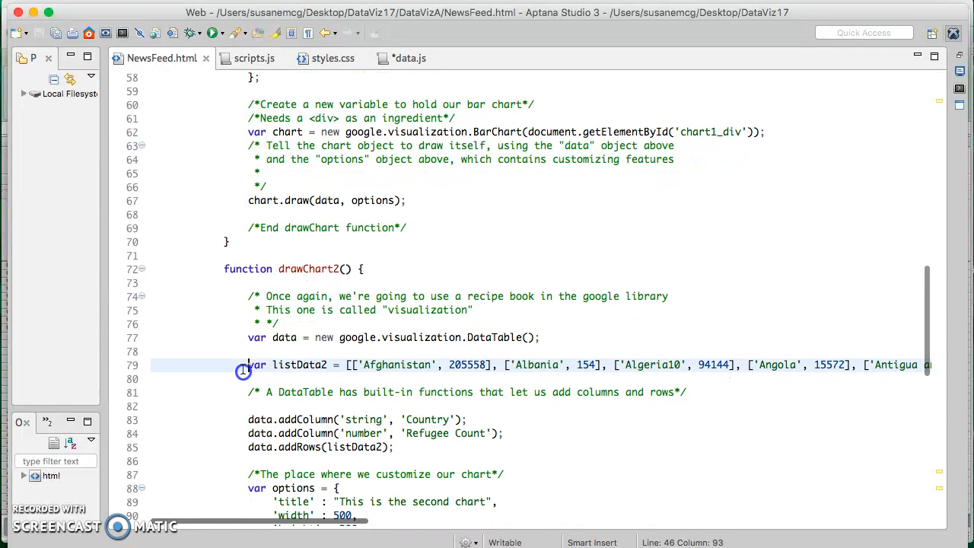
pyautogui.moveTo(243, 371); pyautogui.dragTo(239, 380)
pyautogui.press('Delete')
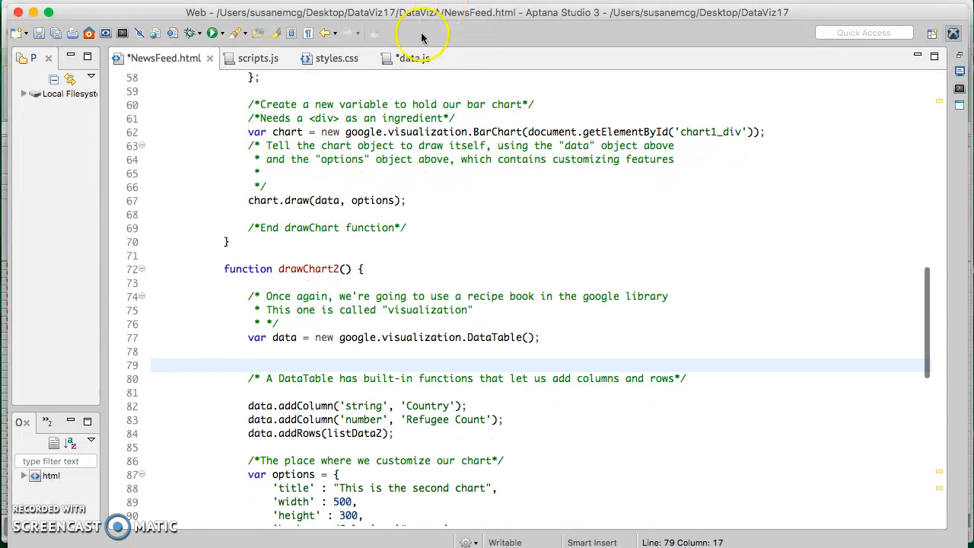
pyautogui.click(413, 58)
pyautogui.press('super+v')
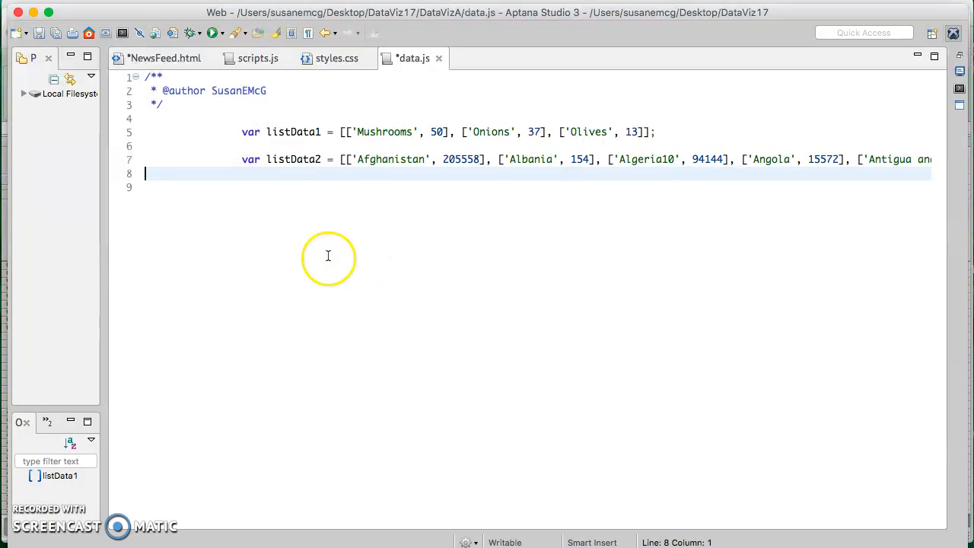
# Step: Apply source formatting to data.js, and save both data.js and NewsFeed.html
pyautogui.rightClick(265, 255)
pyautogui.moveTo(315, 432)
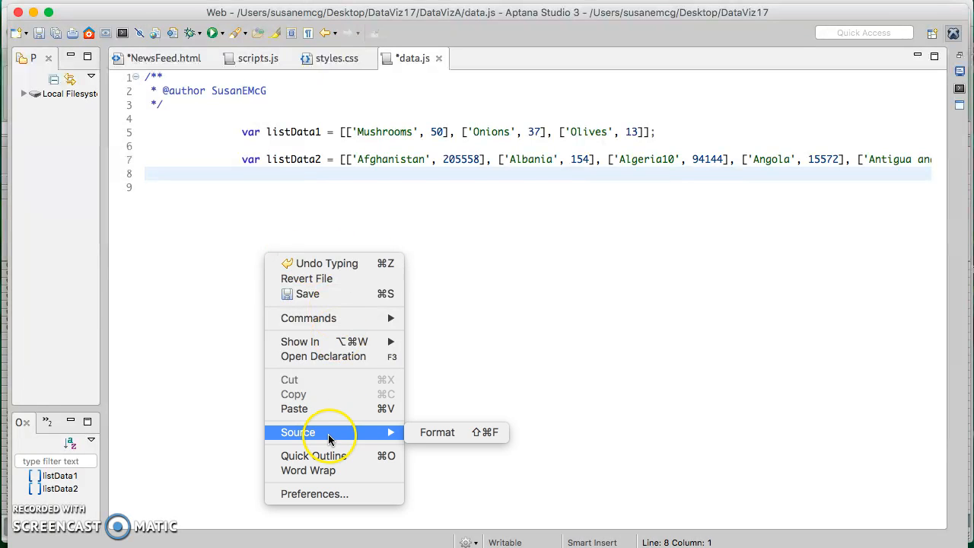
pyautogui.click(439, 436)
pyautogui.hscroll(10, 494, 271)
pyautogui.hscroll(15, 493, 272)
pyautogui.hscroll(4, 494, 272)
pyautogui.press('cmd+s')
pyautogui.hscroll(-20, 493, 272)
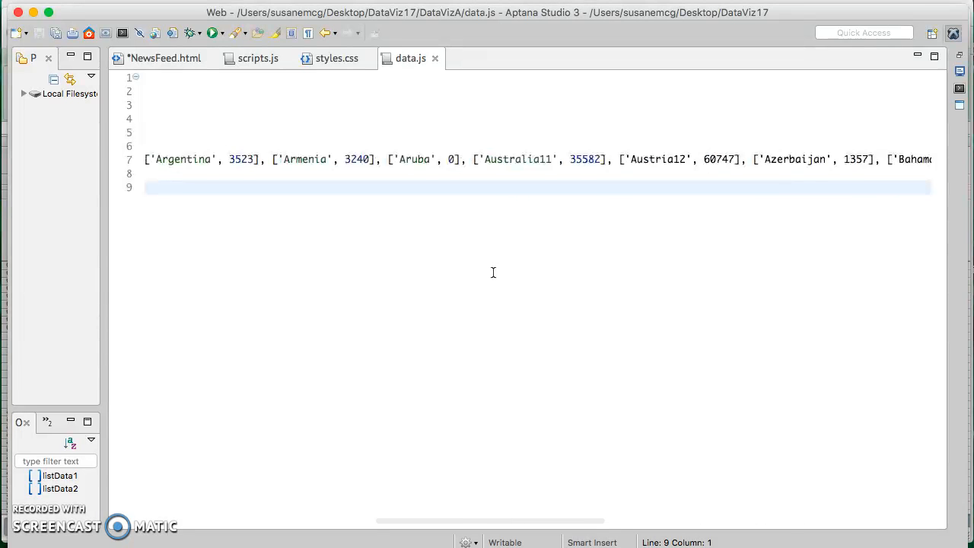
pyautogui.click(294, 258)
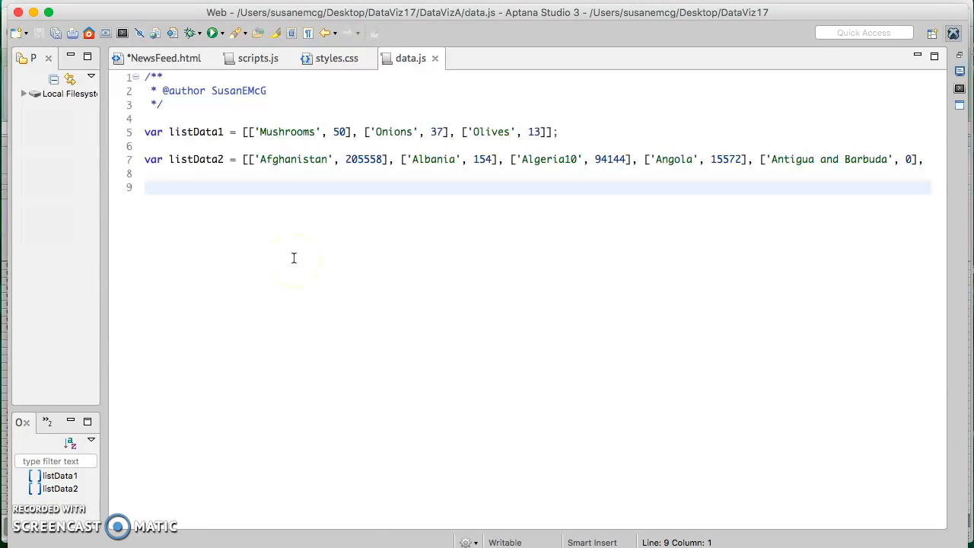
pyautogui.click(265, 200)
pyautogui.click(155, 67)
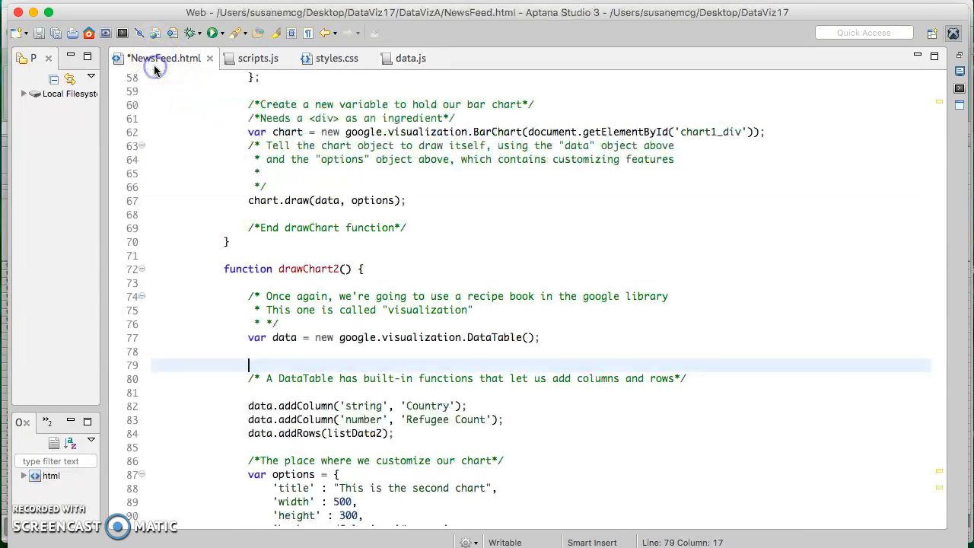
pyautogui.press('super+s')
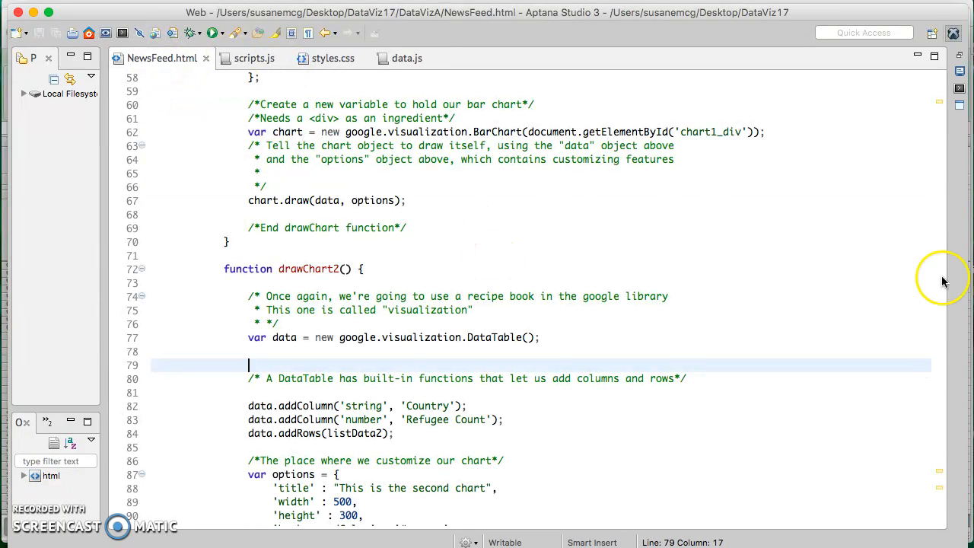
# Step: Switch to the browser, reload NewsFeed.html and examine the developer console for errors
pyautogui.press('super+Tab')
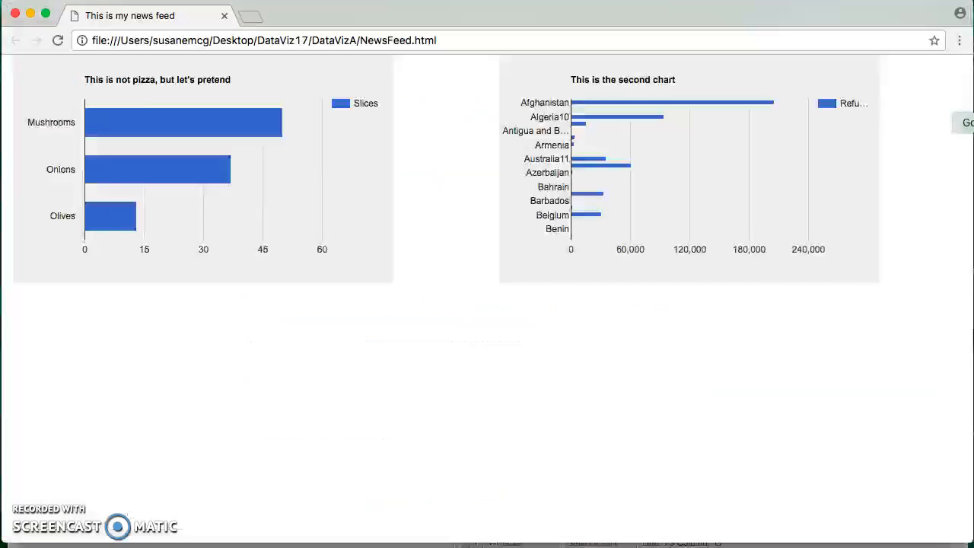
pyautogui.click(56, 42)
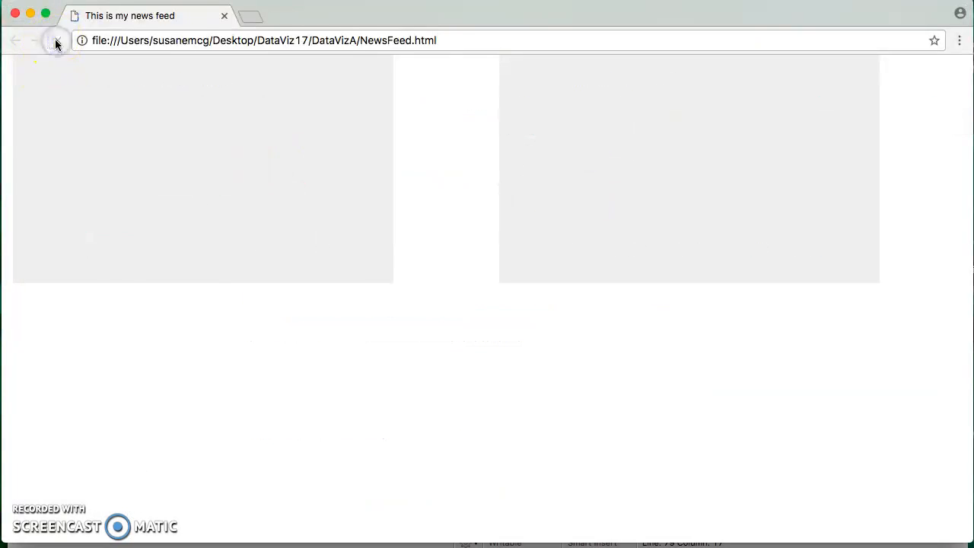
pyautogui.rightClick(211, 334)
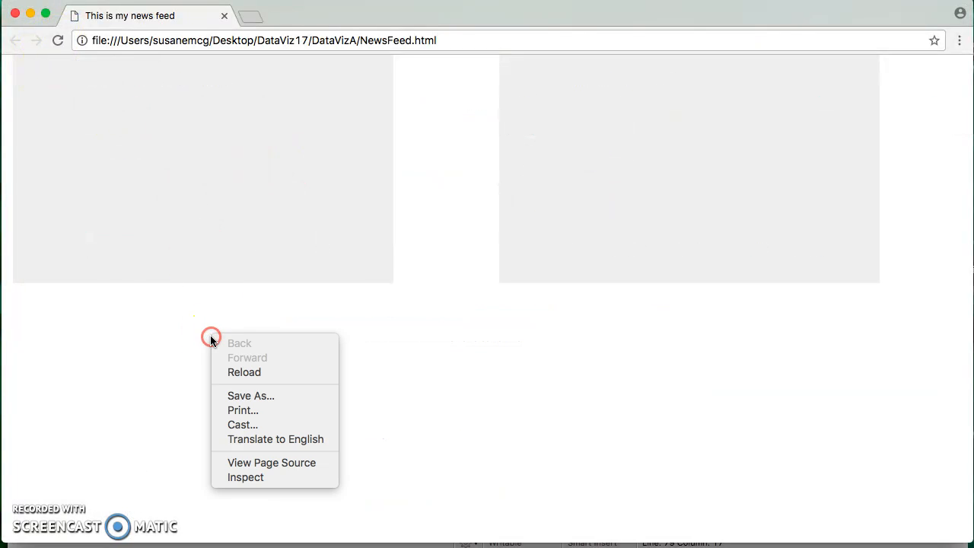
pyautogui.click(245, 478)
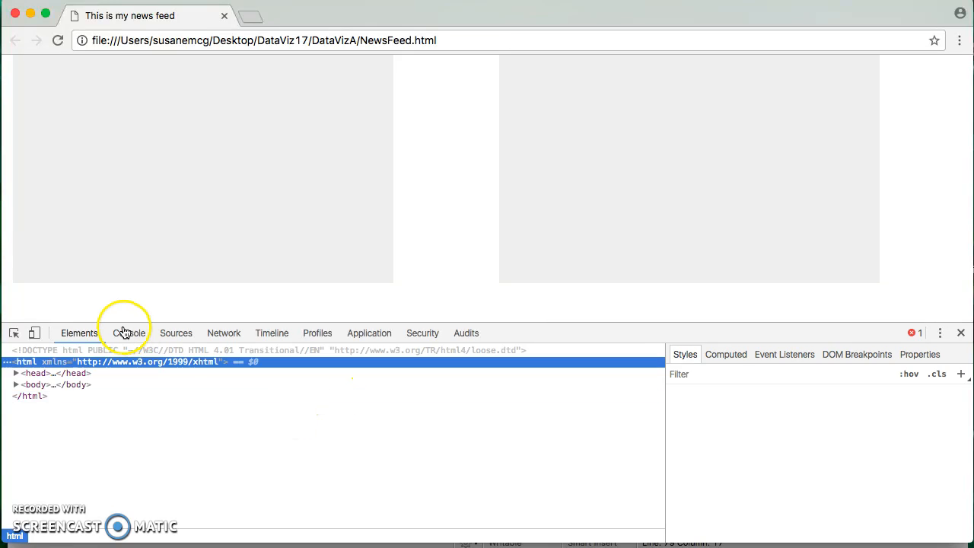
pyautogui.click(126, 333)
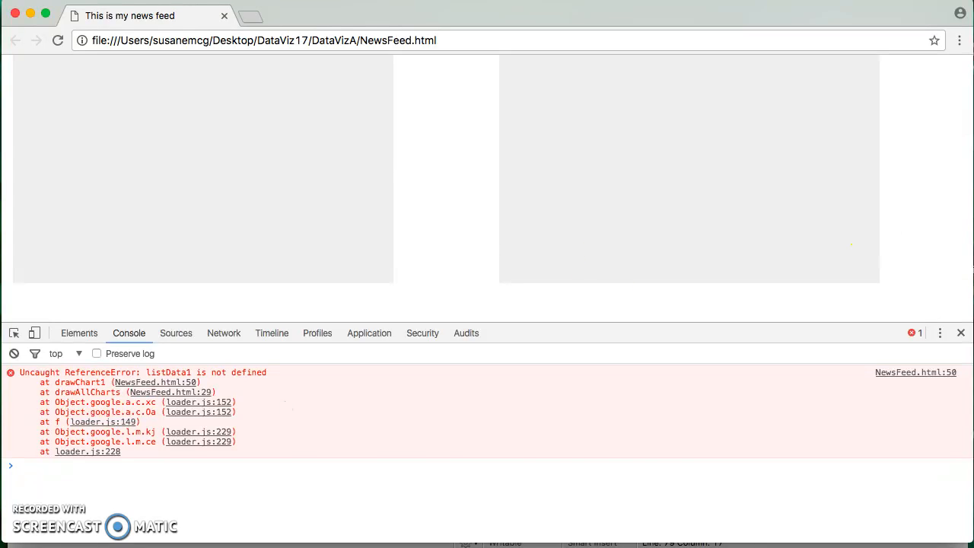
# Step: Return to NewsFeed.html in Aptana Studio and start a script tag of type text/javascript on a new line below the Google charts loader.js tag
pyautogui.click(973, 221)
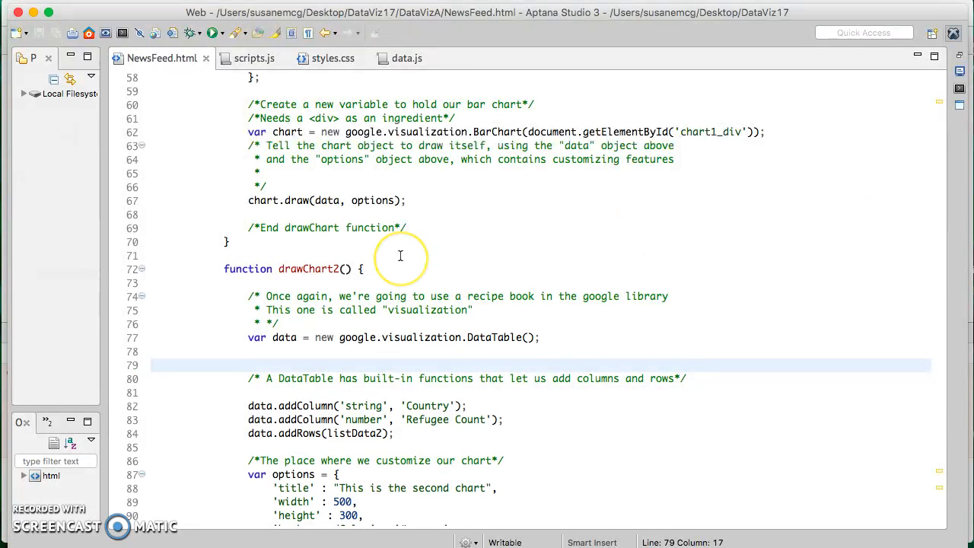
pyautogui.scroll(4, 401, 256)
pyautogui.scroll(10, 401, 257)
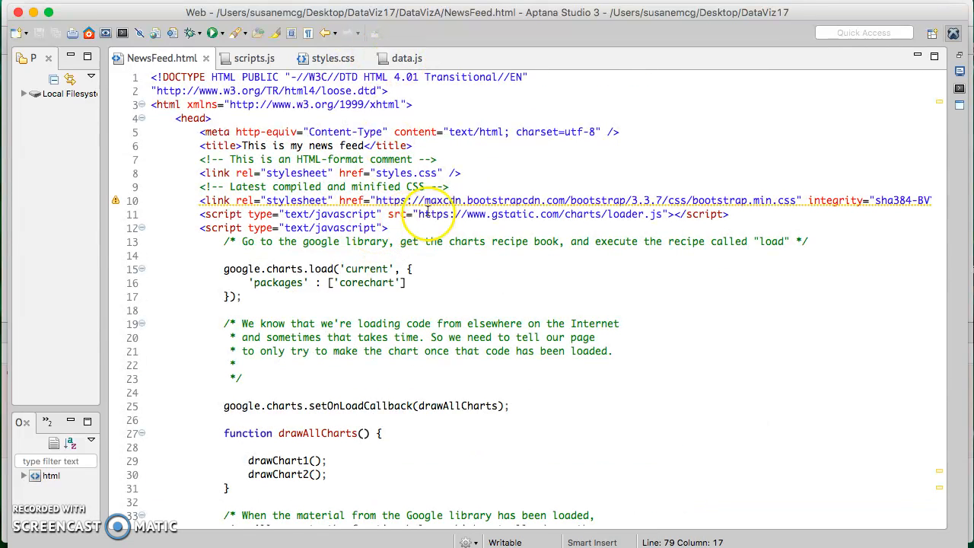
pyautogui.click(742, 214)
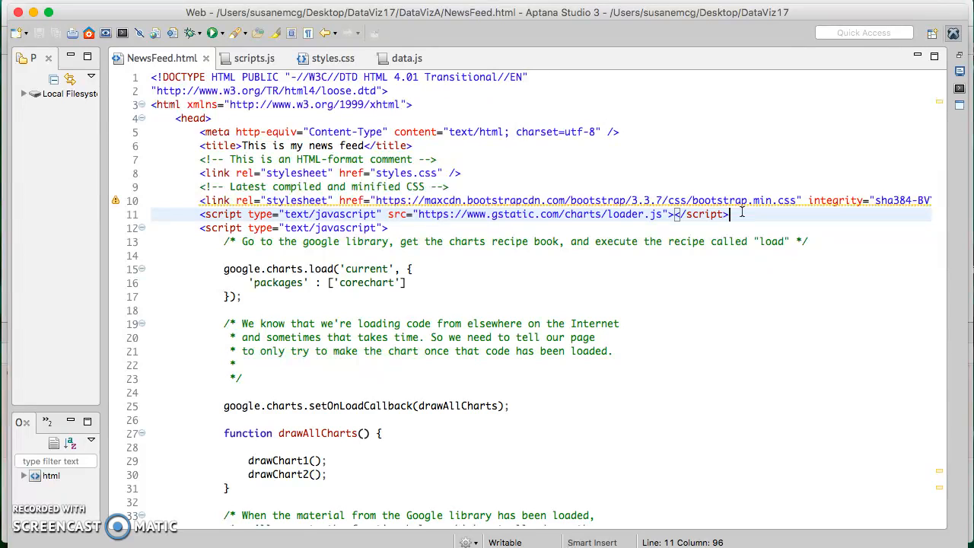
pyautogui.press('Return')
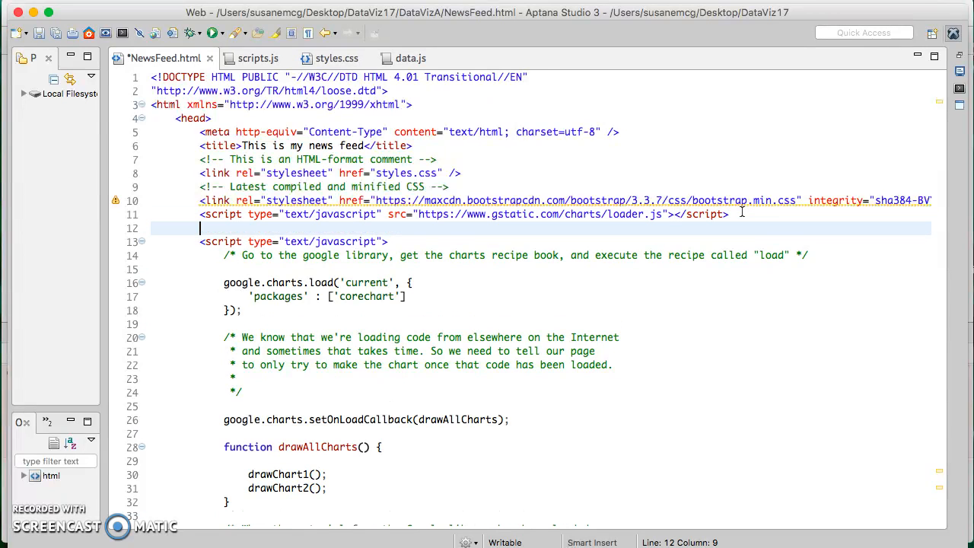
pyautogui.write('<script ty')
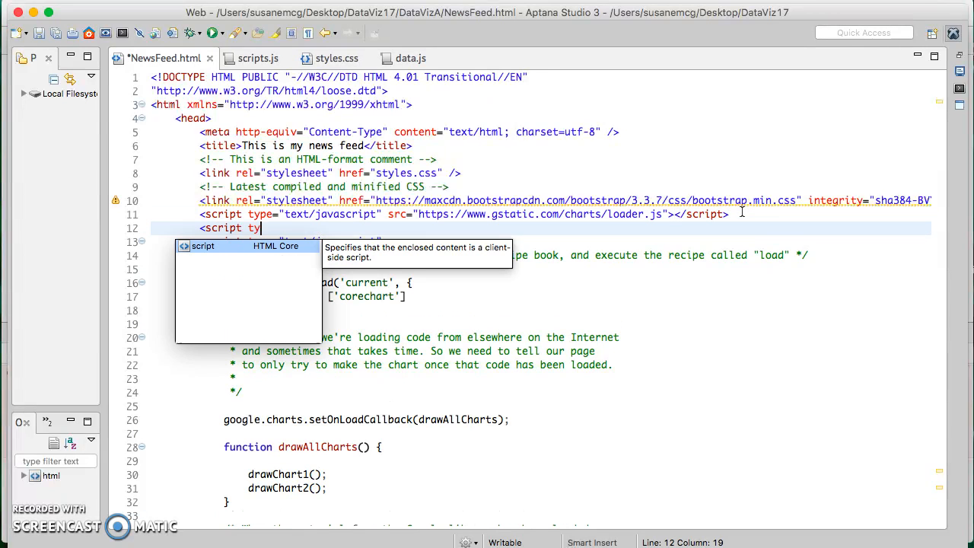
pyautogui.write('pe=')
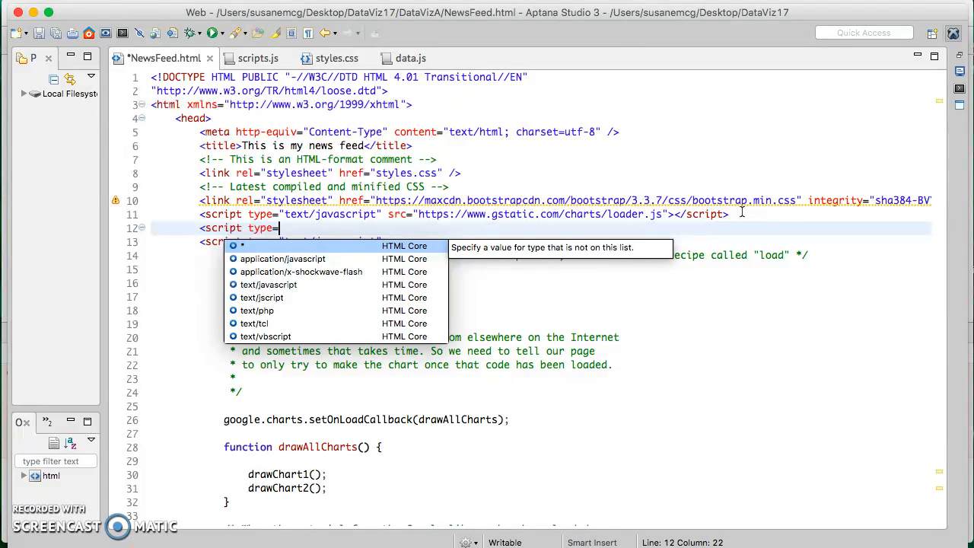
pyautogui.write('""')
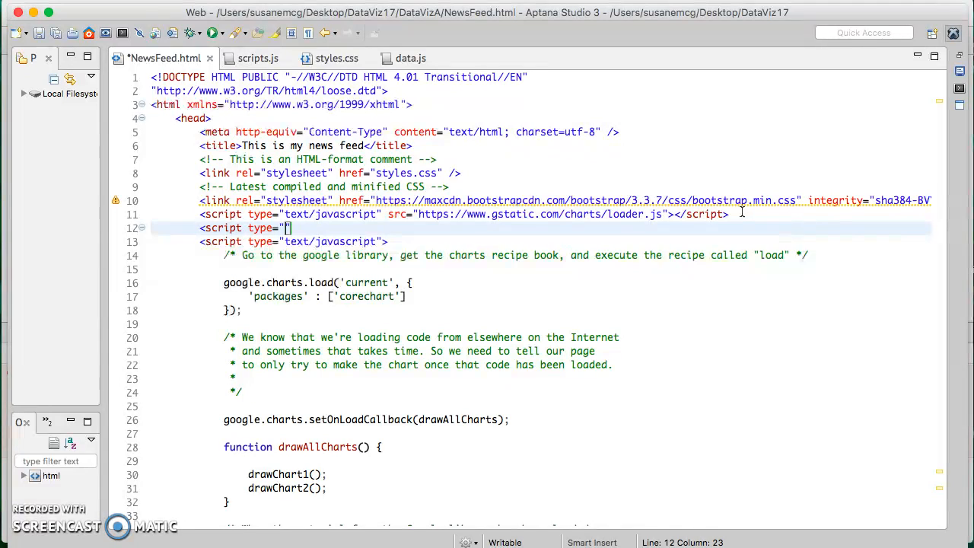
pyautogui.write('text/')
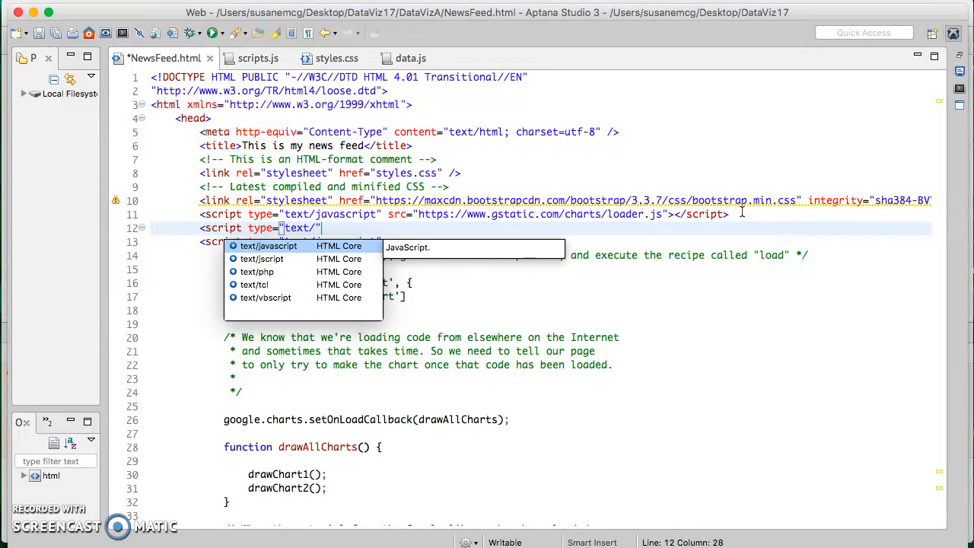
pyautogui.press('Return')
# Step: Set the new script tag's src to data.js, close the tag, and save NewsFeed.html
pyautogui.write('s')
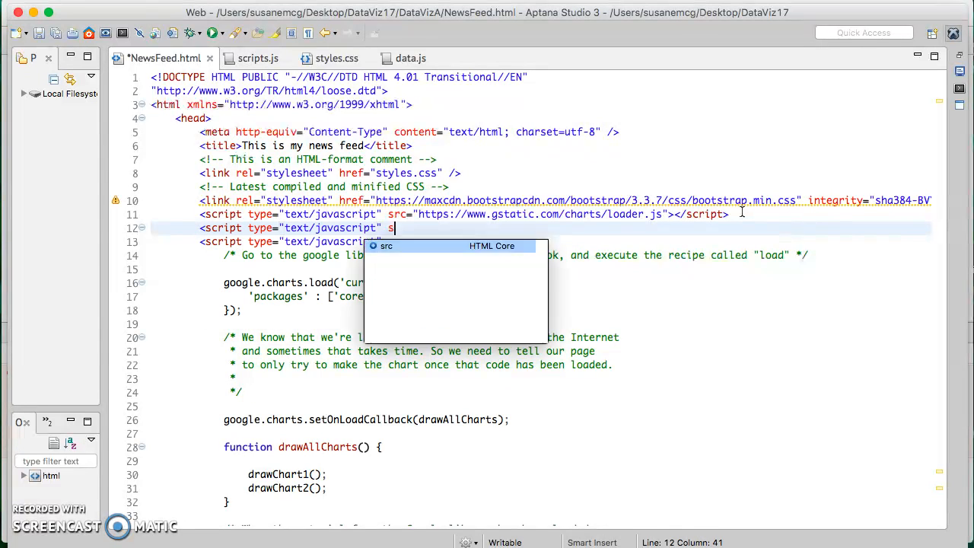
pyautogui.write('rc="')
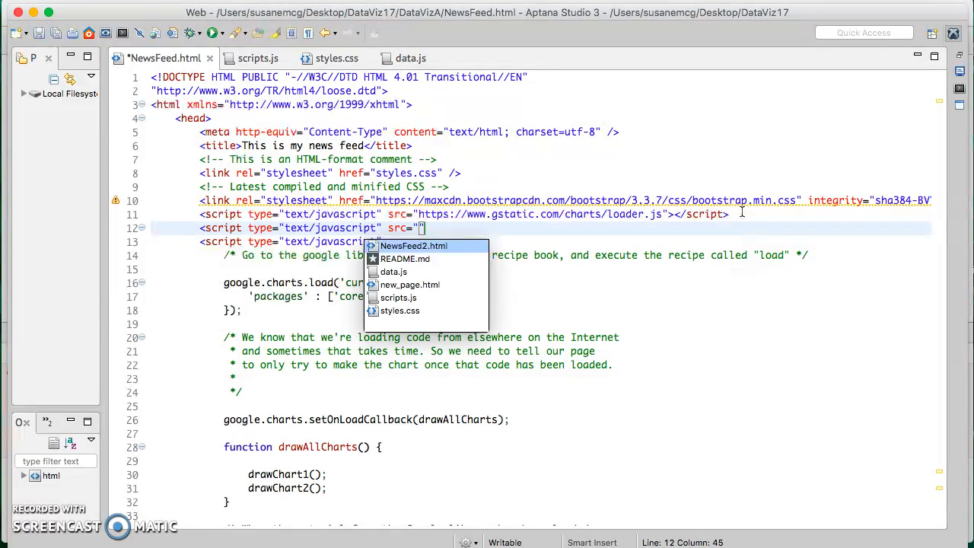
pyautogui.press('Down')
pyautogui.press('Down')
pyautogui.press('Down')
pyautogui.press('Up')
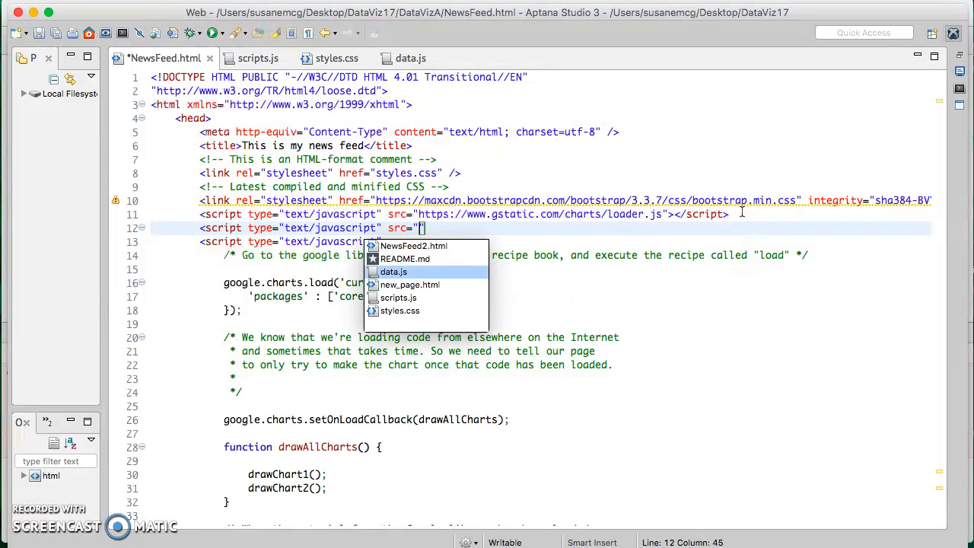
pyautogui.press('Return')
pyautogui.write('></script>')
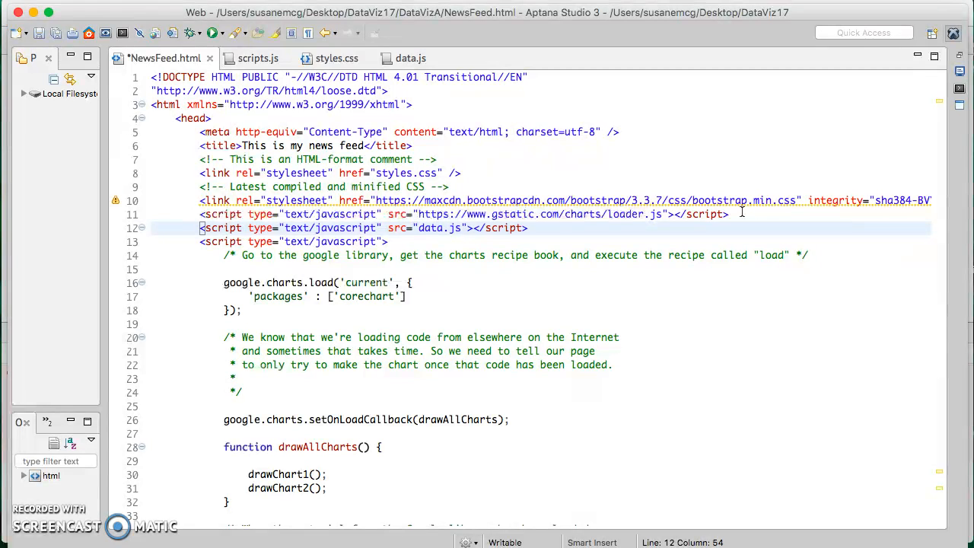
pyautogui.press('super+s')
pyautogui.click(676, 282)
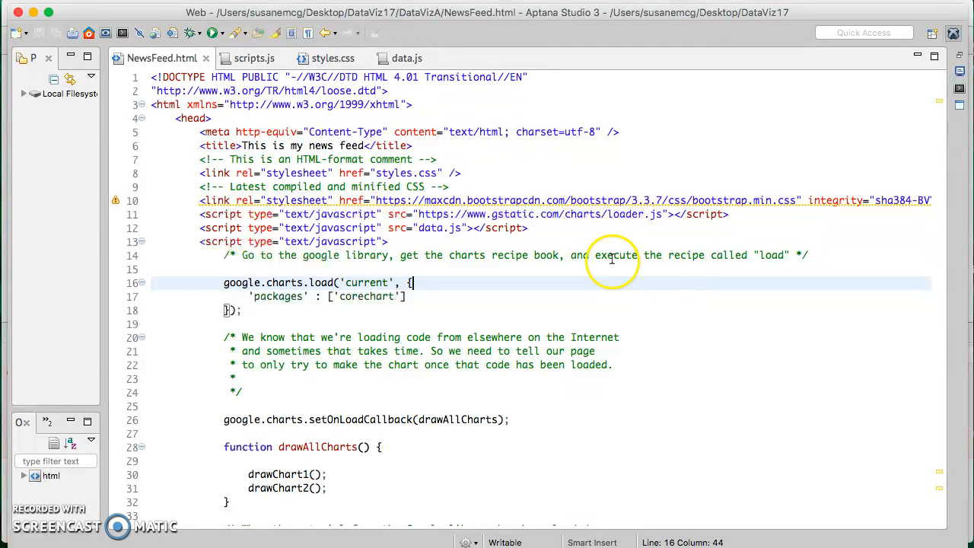
# Step: Switch to the browser, reload NewsFeed.html to check both charts and the console, and return to Aptana Studio
pyautogui.press('super+Tab')
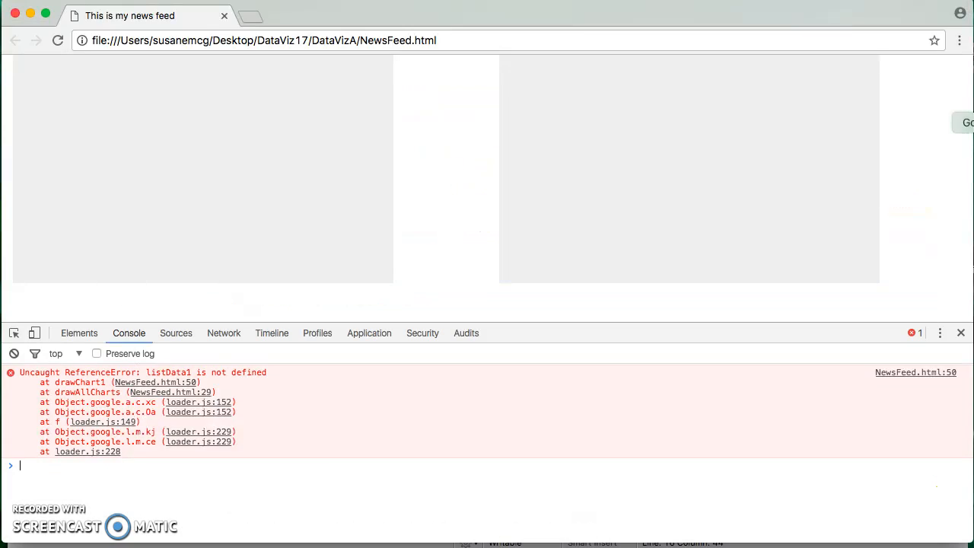
pyautogui.click(57, 42)
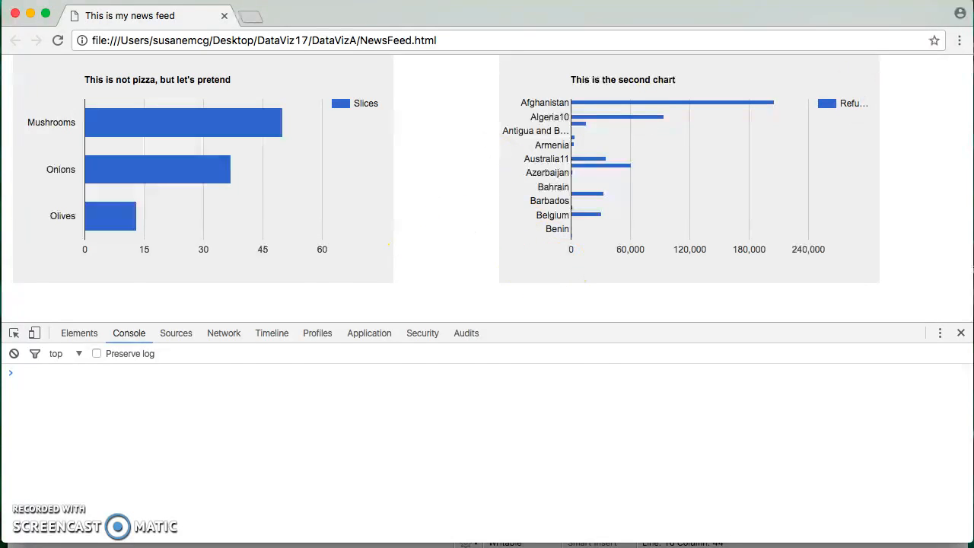
pyautogui.press('super+Tab')
pyautogui.click(501, 336)
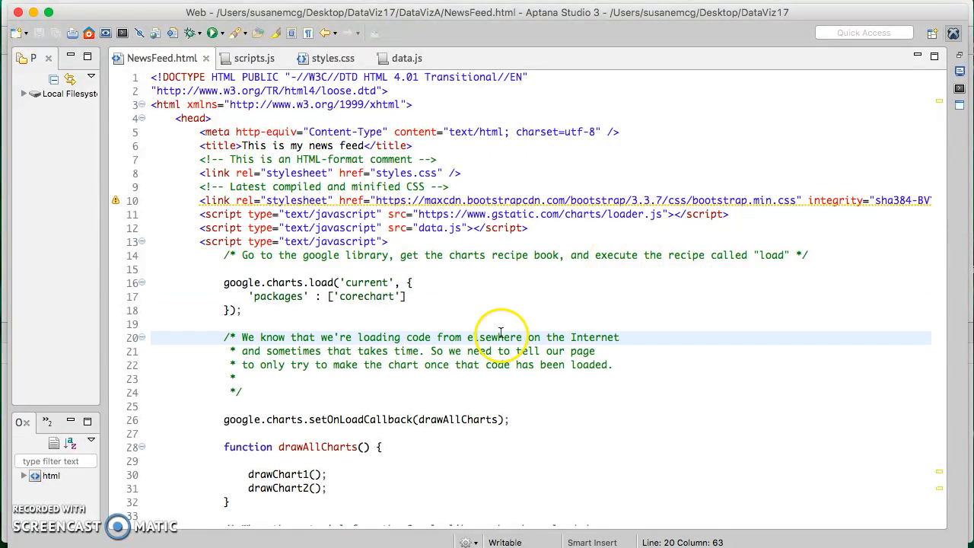
pyautogui.click(213, 265)
pyautogui.moveTo(186, 243); pyautogui.dragTo(130, 404)
pyautogui.click(330, 337)
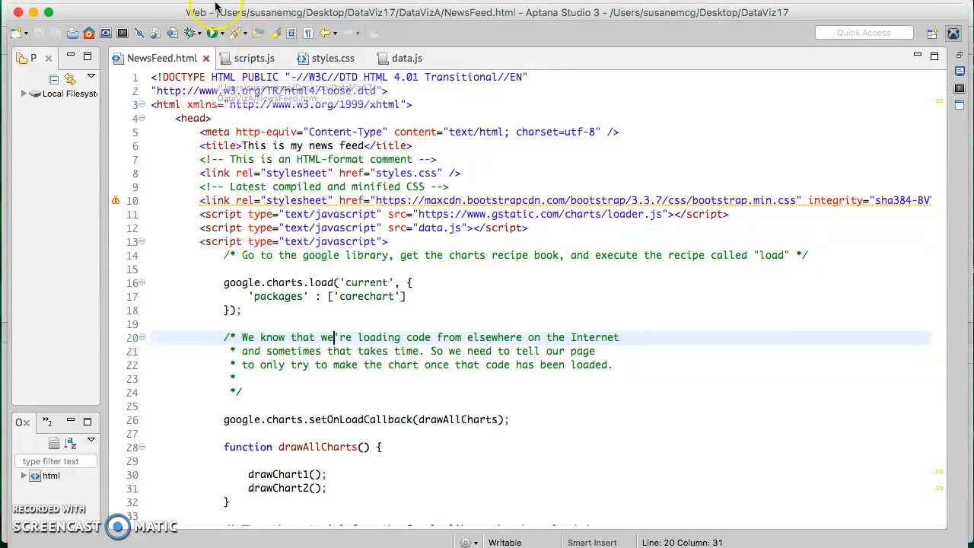
# Step: Create a new file from the JavaScript template and place the cursor on the line below the author comment
pyautogui.click(146, 0)
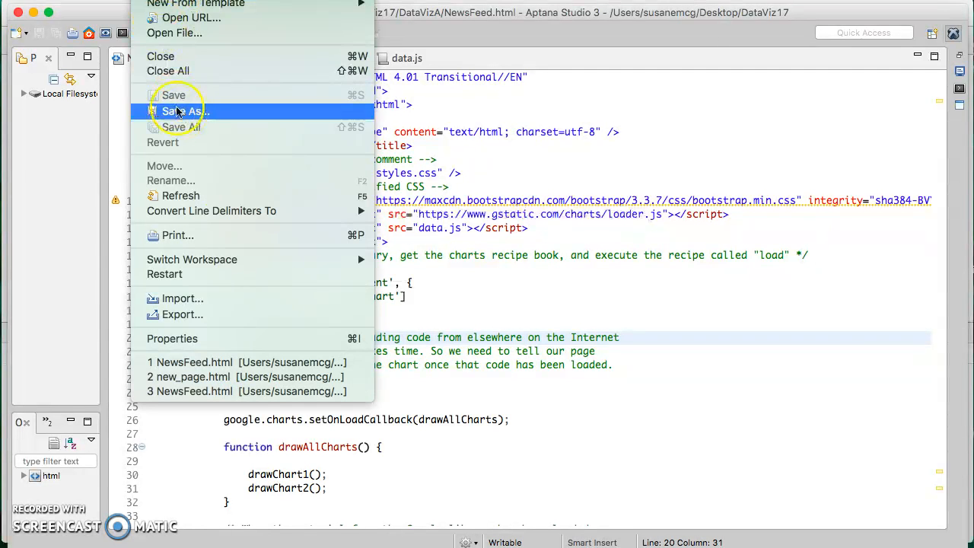
pyautogui.moveTo(229, 4)
pyautogui.moveTo(424, 92)
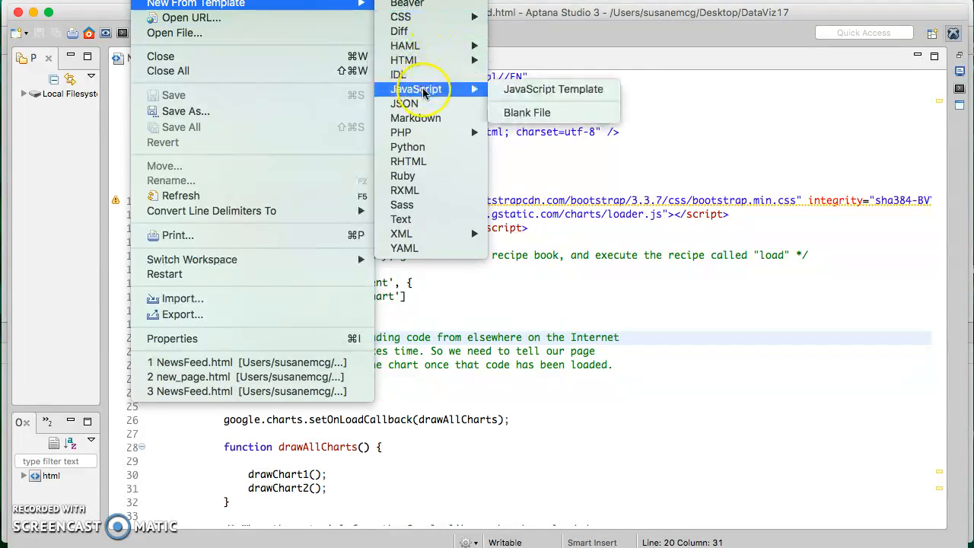
pyautogui.click(554, 89)
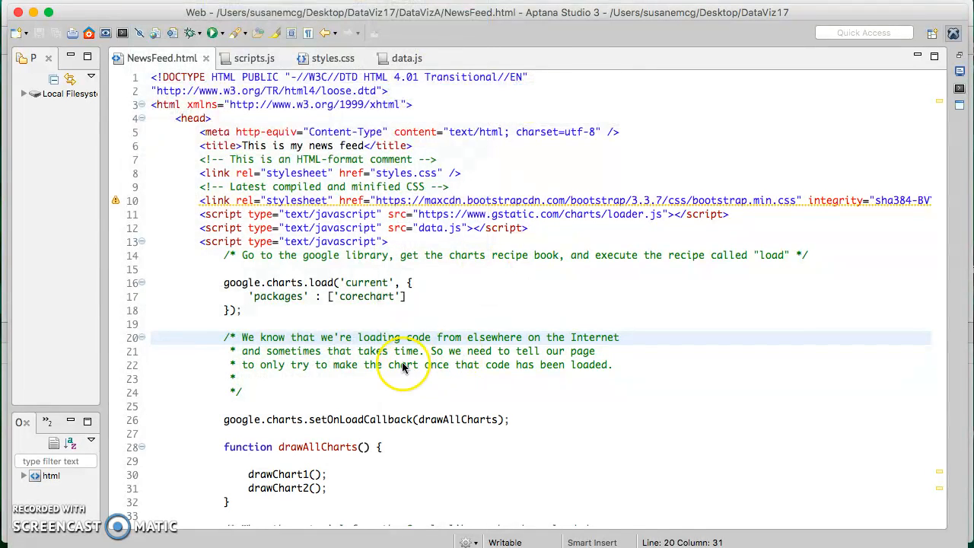
pyautogui.press('Down')
pyautogui.press('Down')
pyautogui.press('Down')
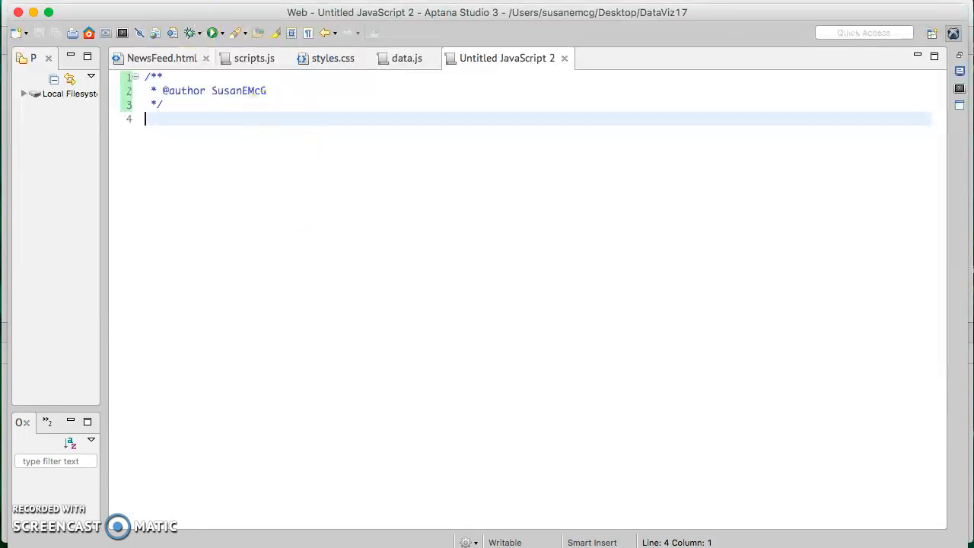
# Step: Save the new JavaScript file to the local filesystem as chart_scripts.js in the DataVizA folder
pyautogui.click(146, 1)
pyautogui.click(172, 116)
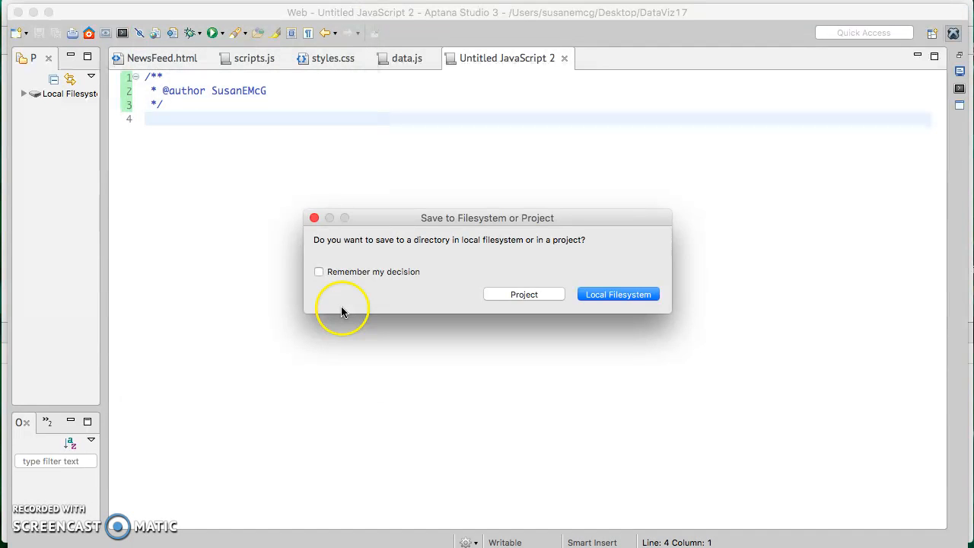
pyautogui.click(630, 297)
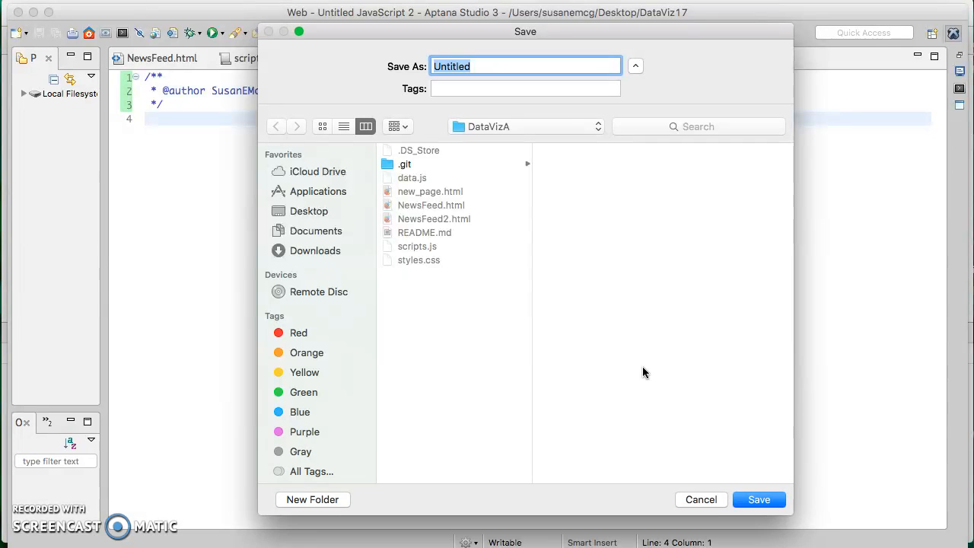
pyautogui.write('visu')
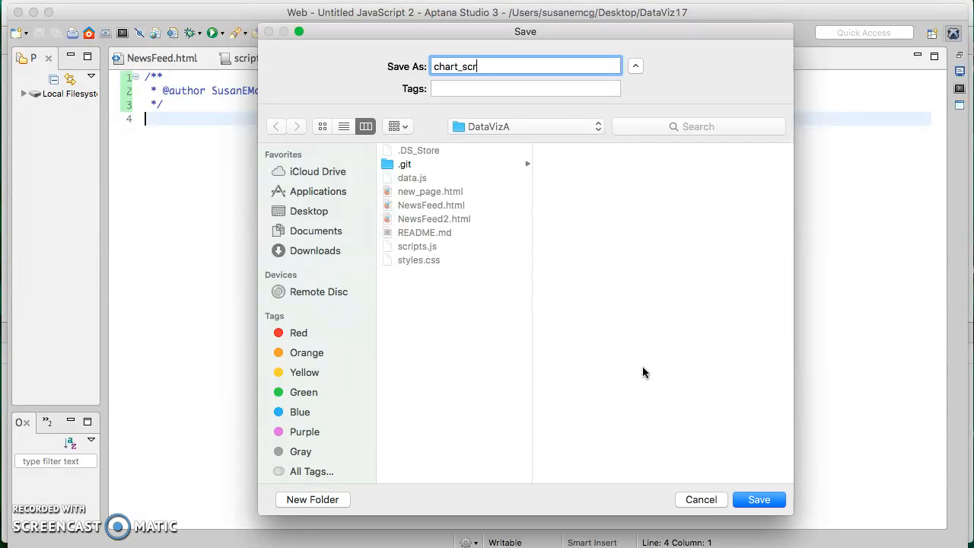
pyautogui.write('js')
pyautogui.click(702, 354)
pyautogui.click(758, 499)
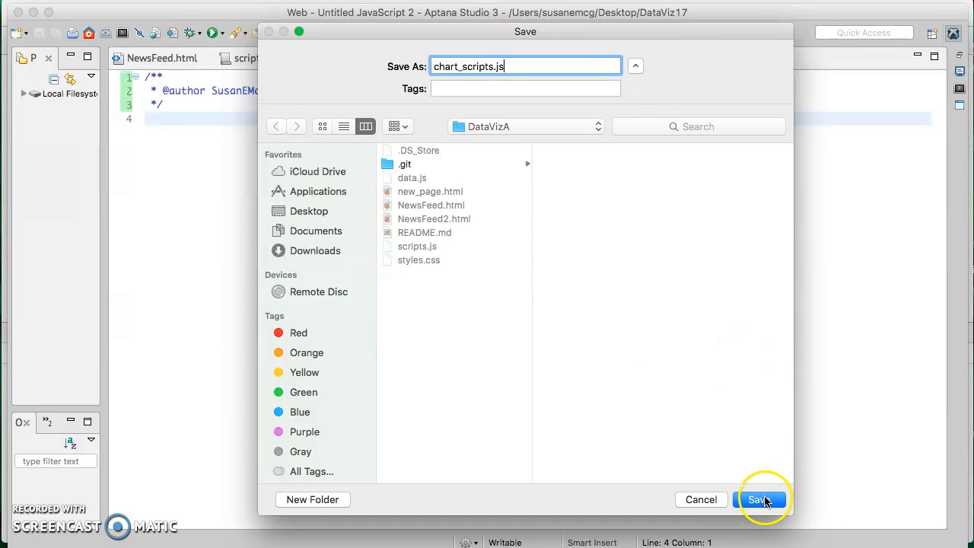
pyautogui.click(323, 206)
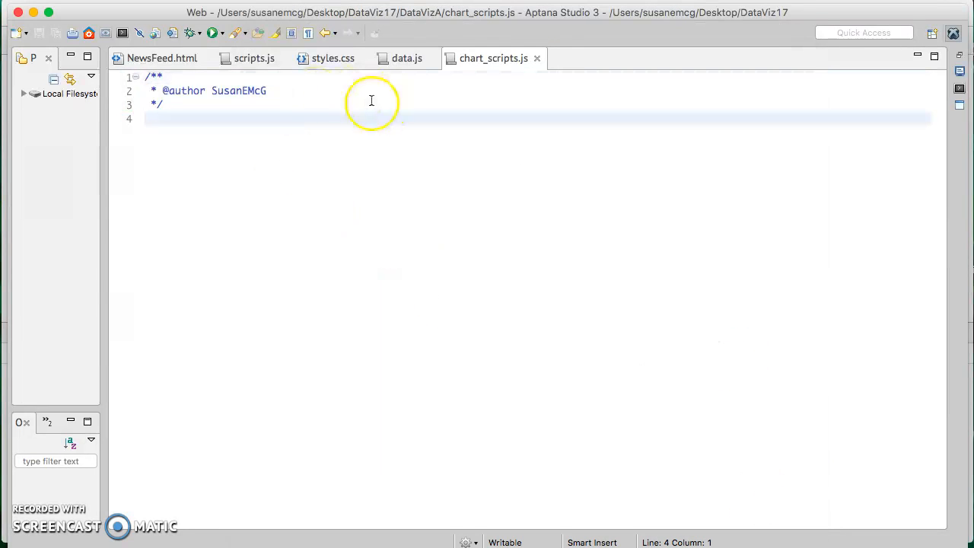
# Step: Move all the chart code inside NewsFeed.html's inline head script, from google.charts.load through the end of drawChart2, below the author comment in chart_scripts.js
pyautogui.click(160, 62)
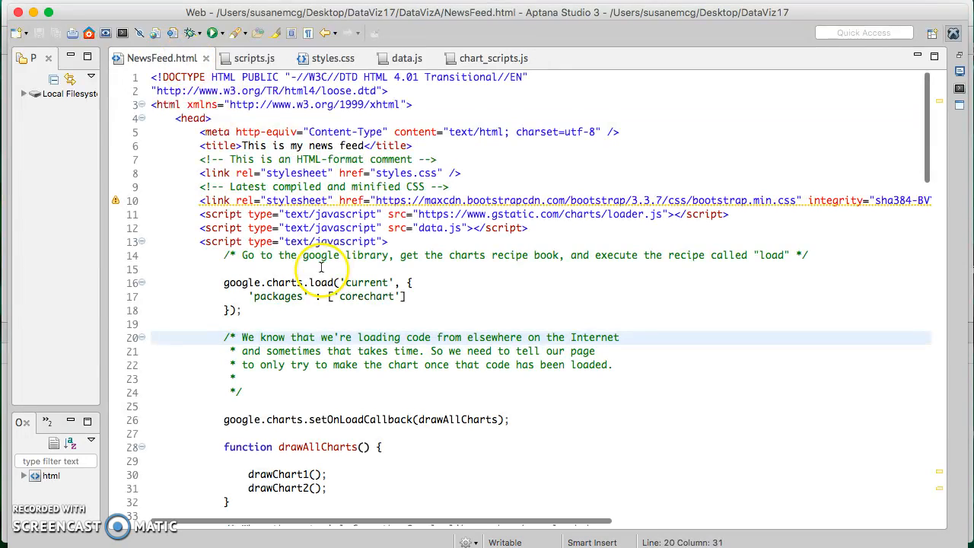
pyautogui.click(220, 276)
pyautogui.moveTo(176, 254); pyautogui.dragTo(154, 397)
pyautogui.scroll(-3, 211, 335)
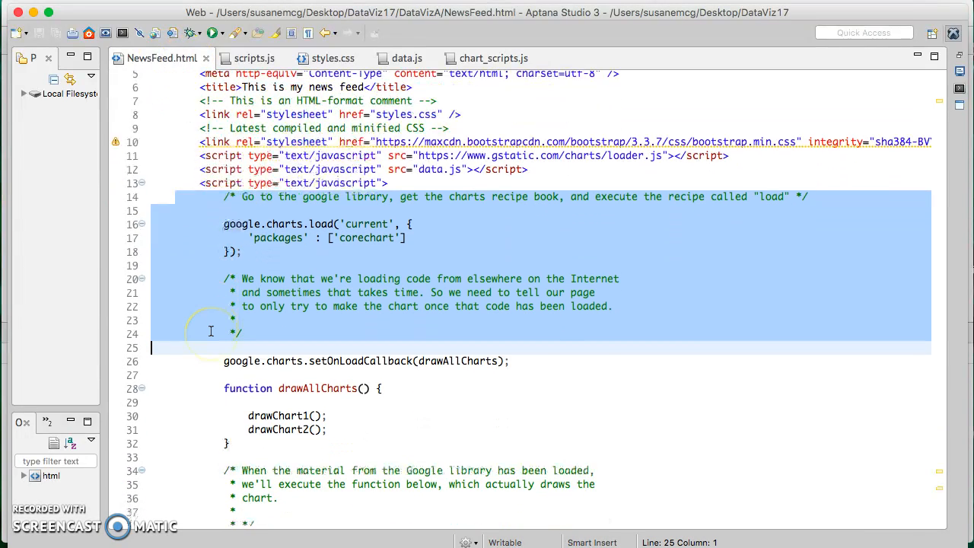
pyautogui.scroll(-4, 211, 331)
pyautogui.scroll(-15, 211, 330)
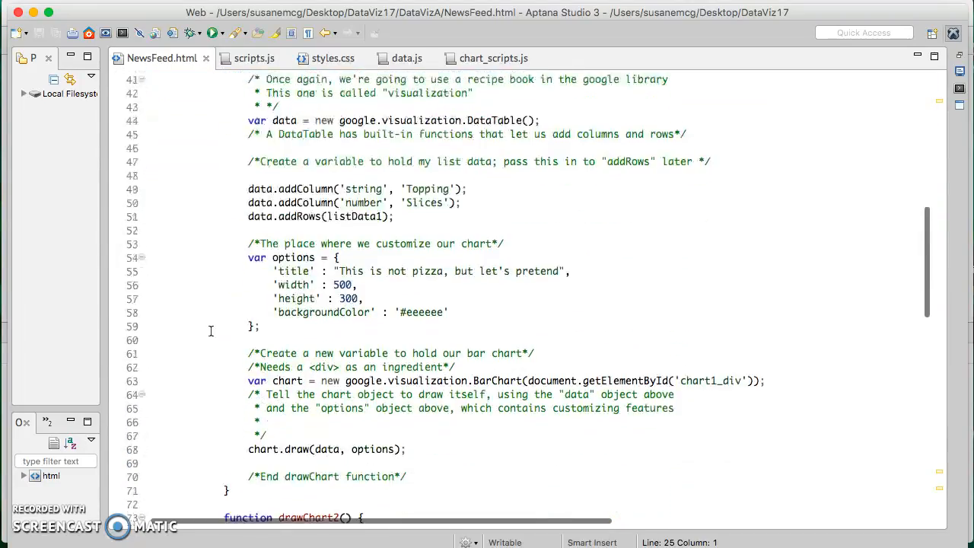
pyautogui.scroll(-4, 211, 331)
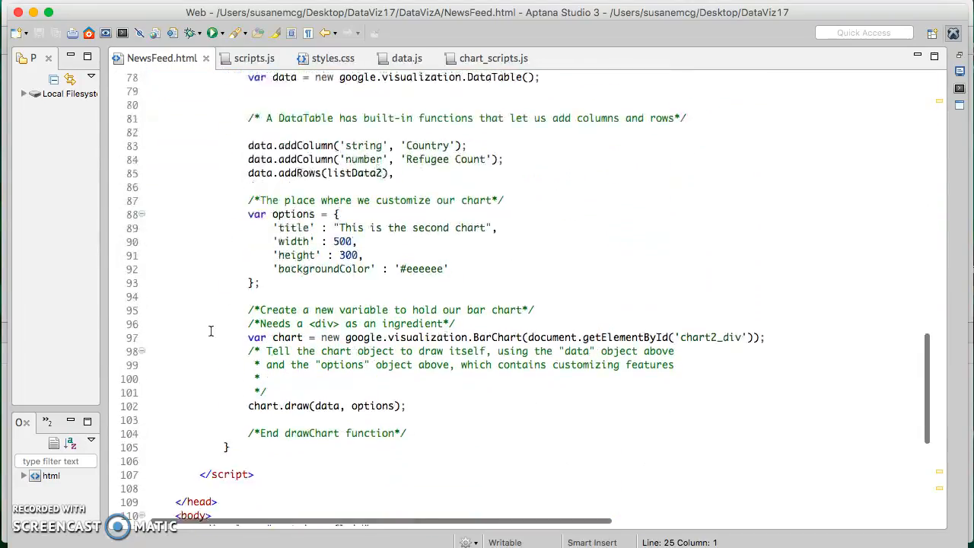
pyautogui.keyDown('shift'); pyautogui.click(155, 387); pyautogui.keyUp('shift')
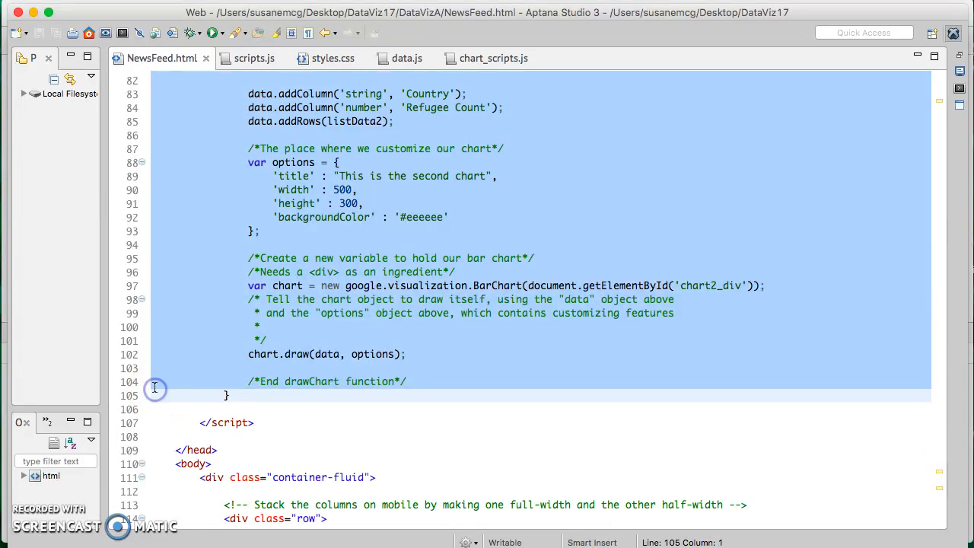
pyautogui.keyDown('shift'); pyautogui.click(153, 410); pyautogui.keyUp('shift')
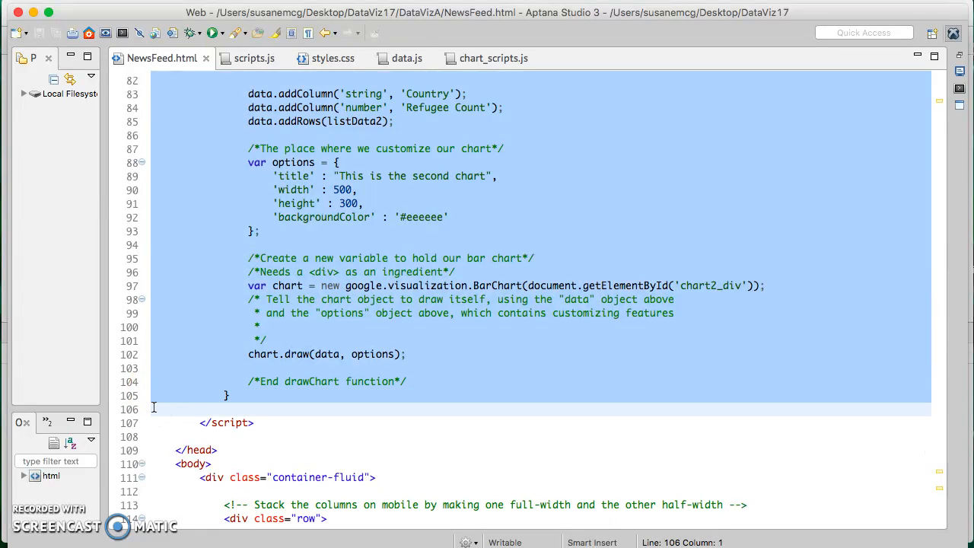
pyautogui.press('BackSpace')
pyautogui.scroll(2, 282, 391)
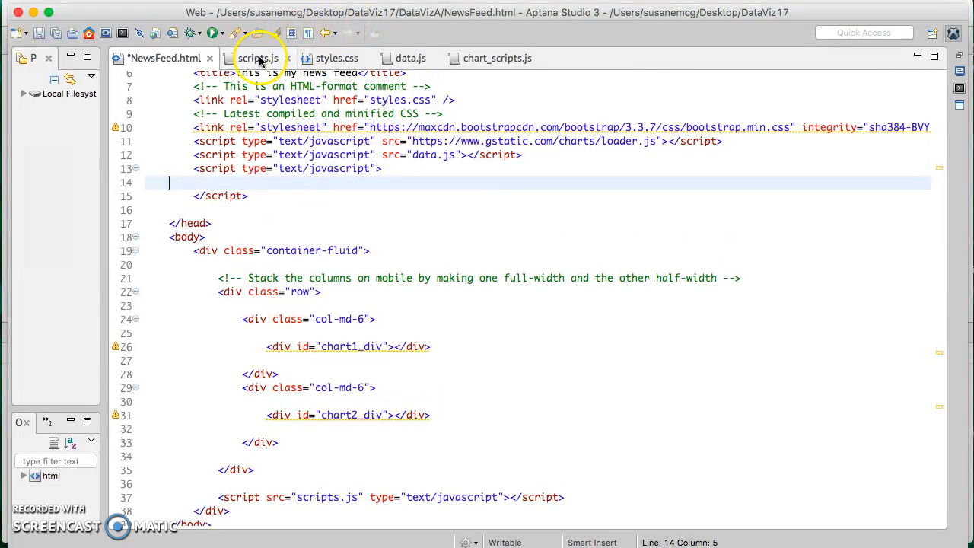
pyautogui.click(487, 59)
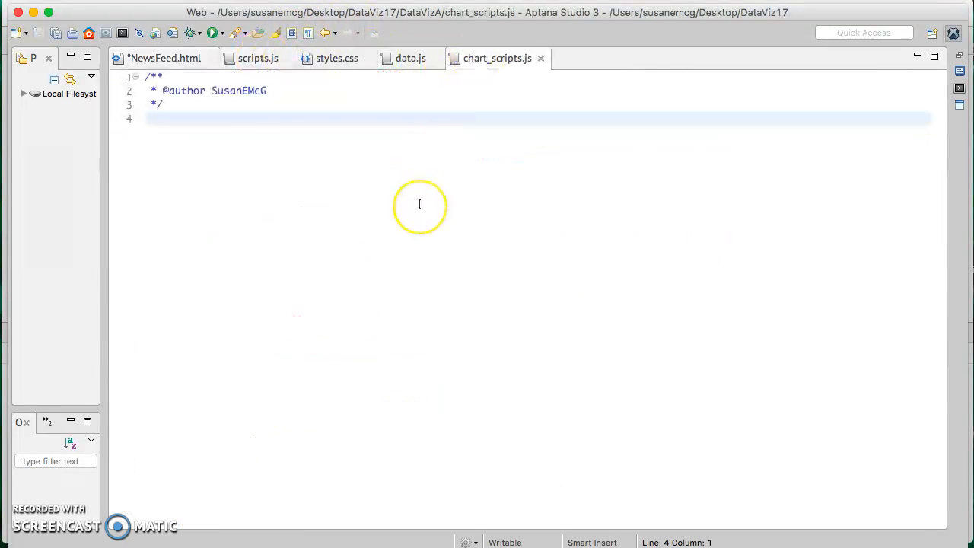
pyautogui.press('super+v')
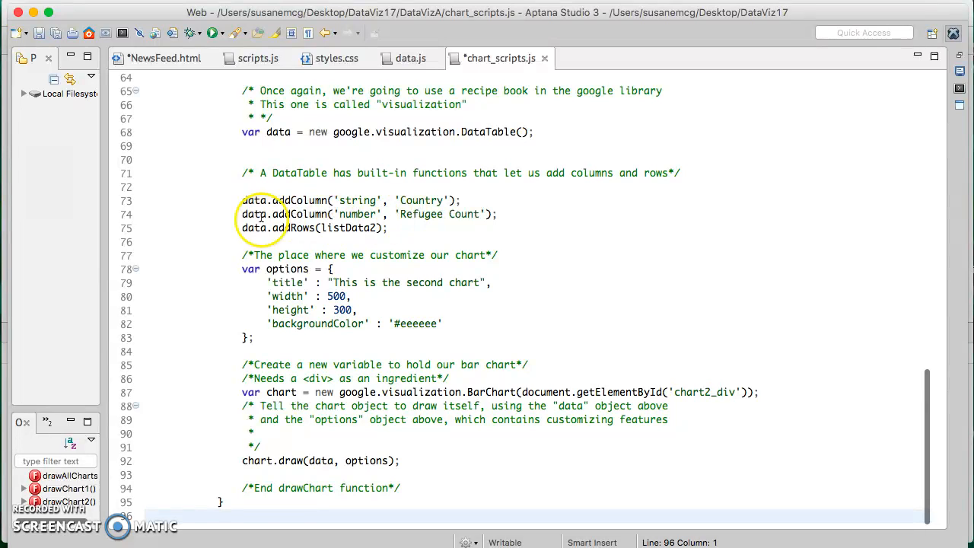
# Step: Format the source code of chart_scripts.js, save the file, and return to its beginning
pyautogui.rightClick(171, 256)
pyautogui.moveTo(211, 434)
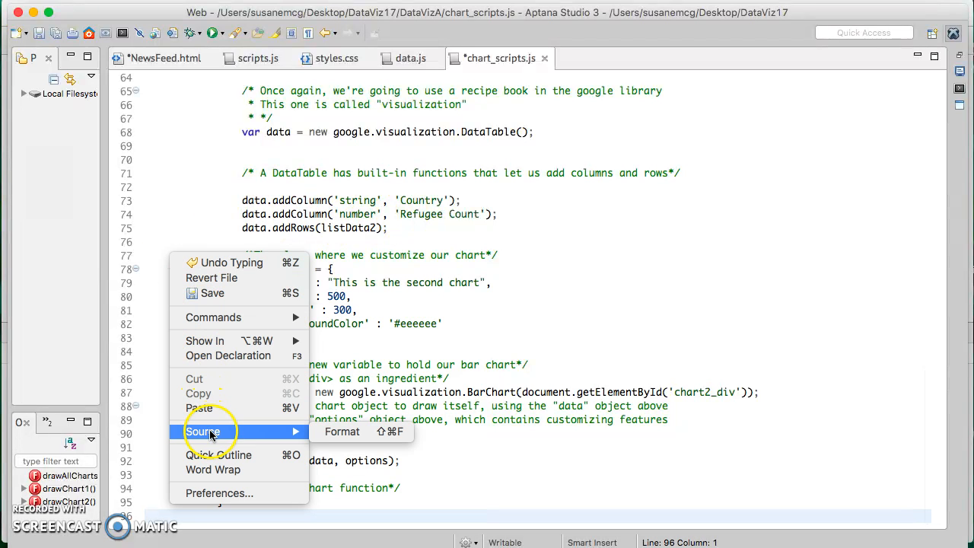
pyautogui.click(342, 431)
pyautogui.press('super+s')
pyautogui.scroll(15, 371, 365)
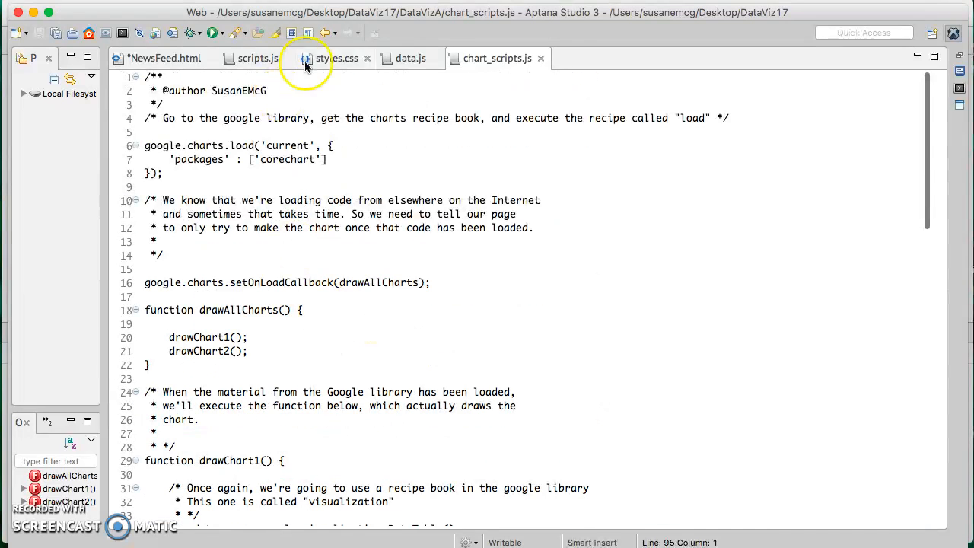
# Step: In NewsFeed.html, collapse the empty inline script element in the head so its opening and closing tags share one line
pyautogui.click(163, 58)
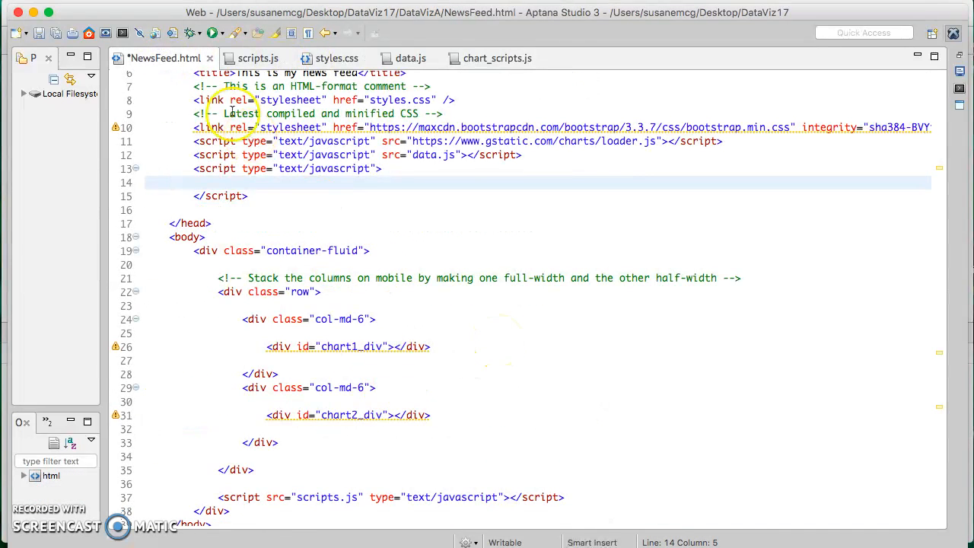
pyautogui.click(254, 195)
pyautogui.click(195, 200)
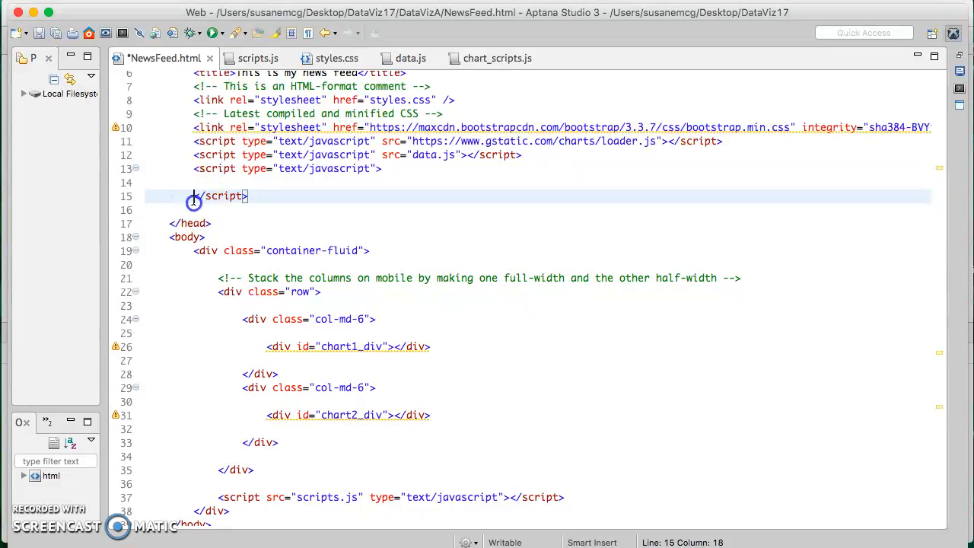
pyautogui.press('BackSpace')
pyautogui.press('BackSpace')
pyautogui.press('BackSpace')
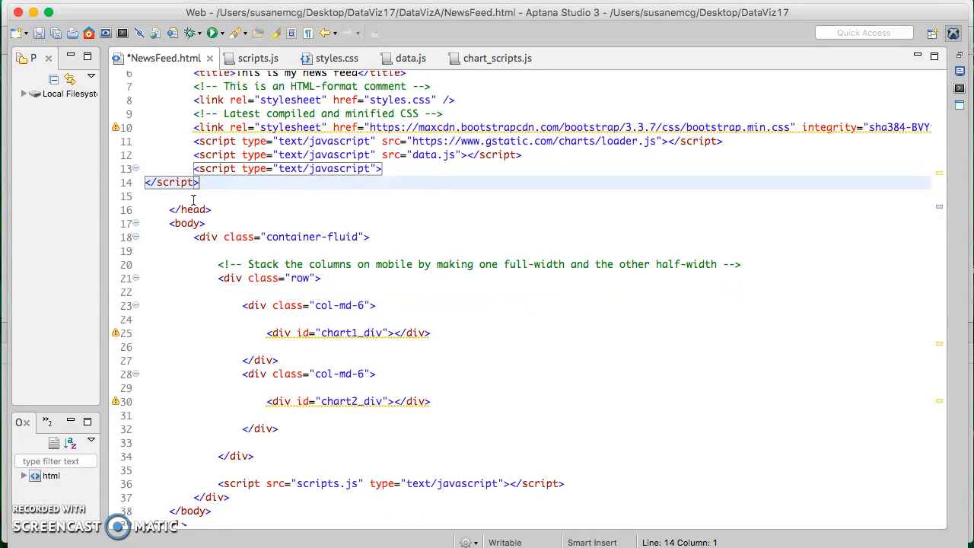
pyautogui.press('BackSpace')
# Step: Add src="chart_scripts.js" to the emptied script tag, remove the blank line above the closing head tag, and save NewsFeed.html
pyautogui.click(377, 167)
pyautogui.write('src')
pyautogui.press('Return')
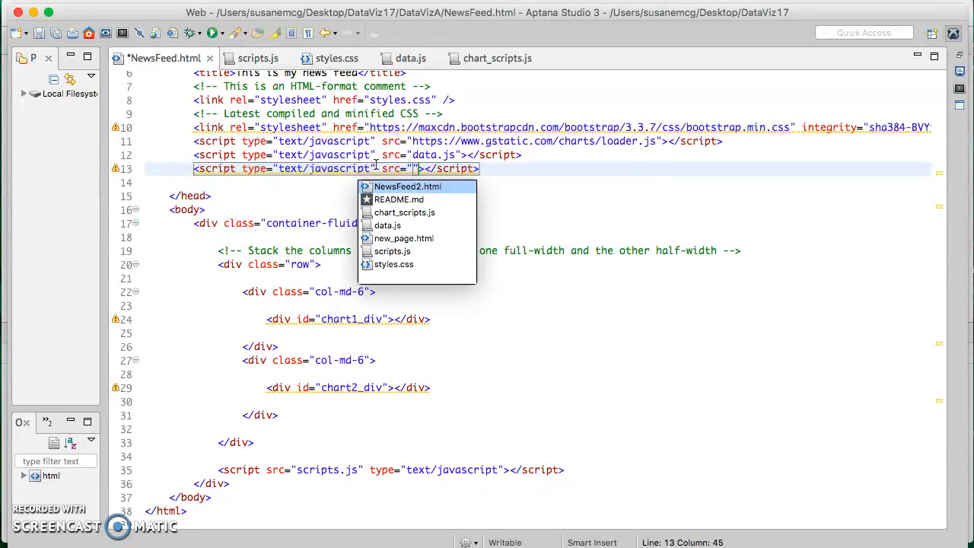
pyautogui.press('Down')
pyautogui.press('Down')
pyautogui.press('Return')
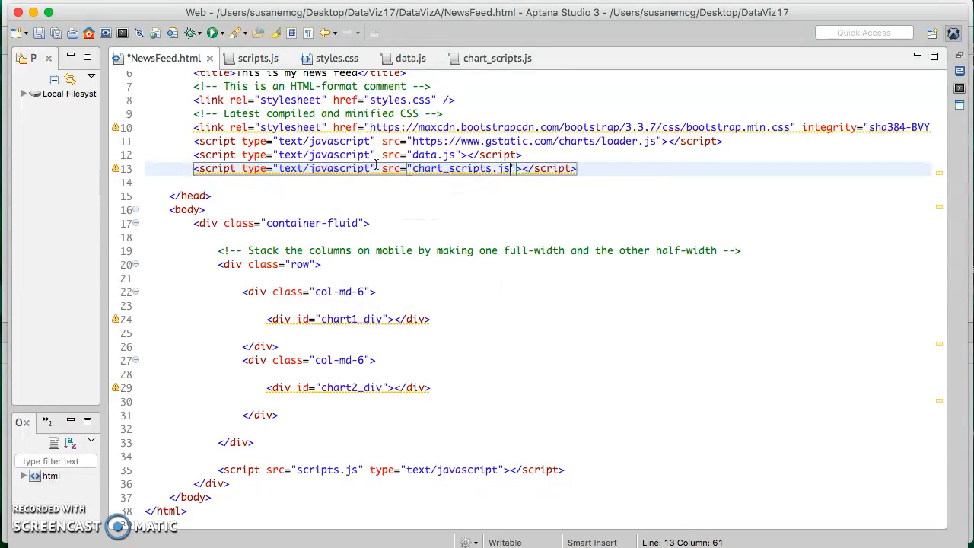
pyautogui.hotkey('ctrl', 's')
pyautogui.click(626, 169)
pyautogui.click(626, 169)
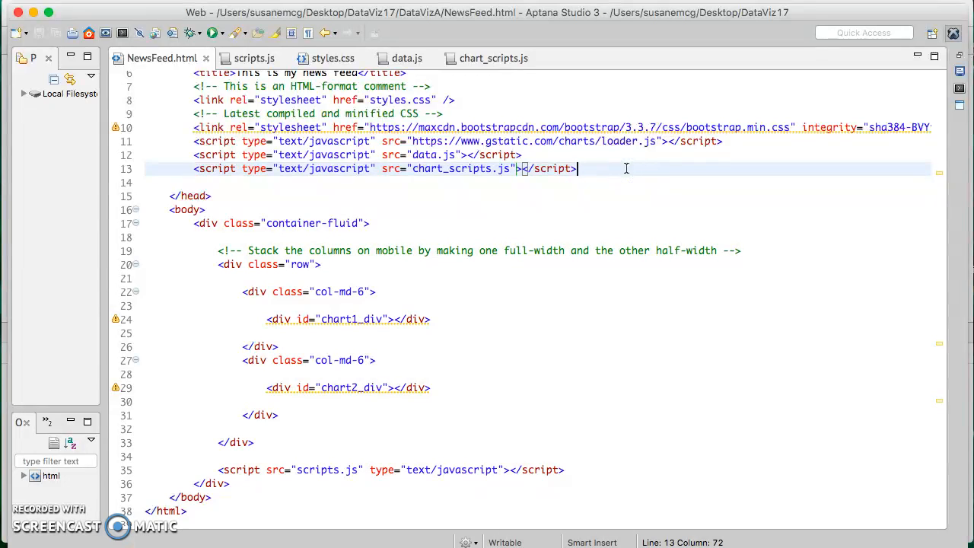
pyautogui.click(261, 185)
pyautogui.press('BackSpace')
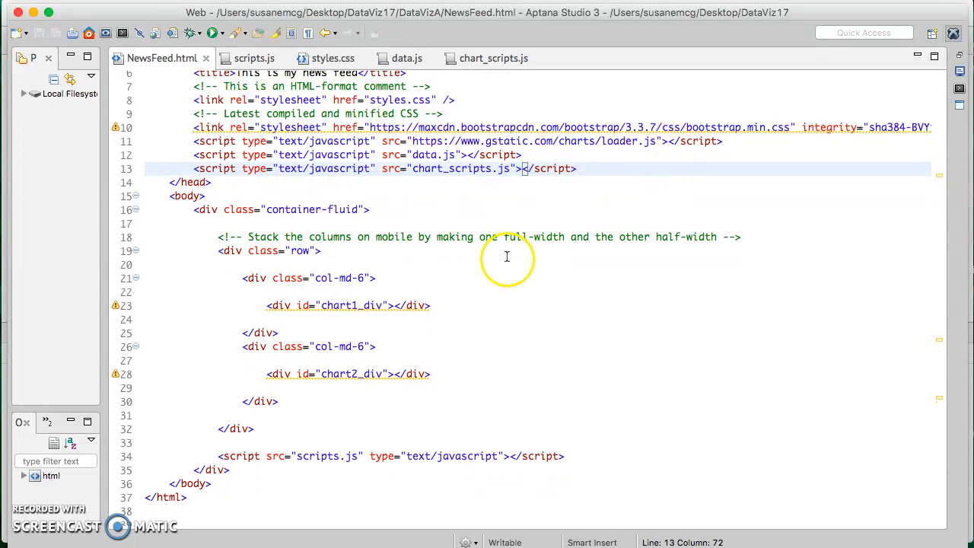
# Step: Switch to the browser to check both charts and the console, close the developer tools, and return to Aptana Studio
pyautogui.press('super+Tab')
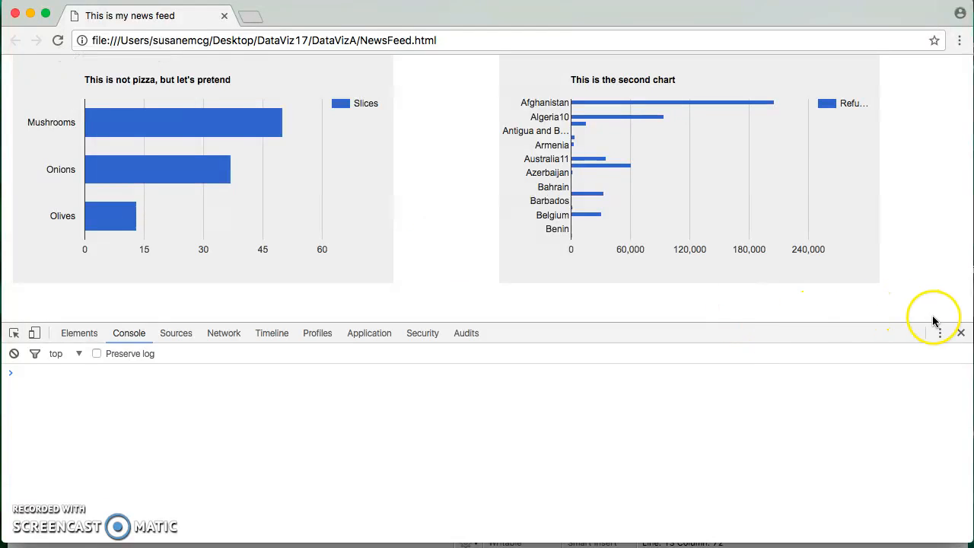
pyautogui.click(961, 332)
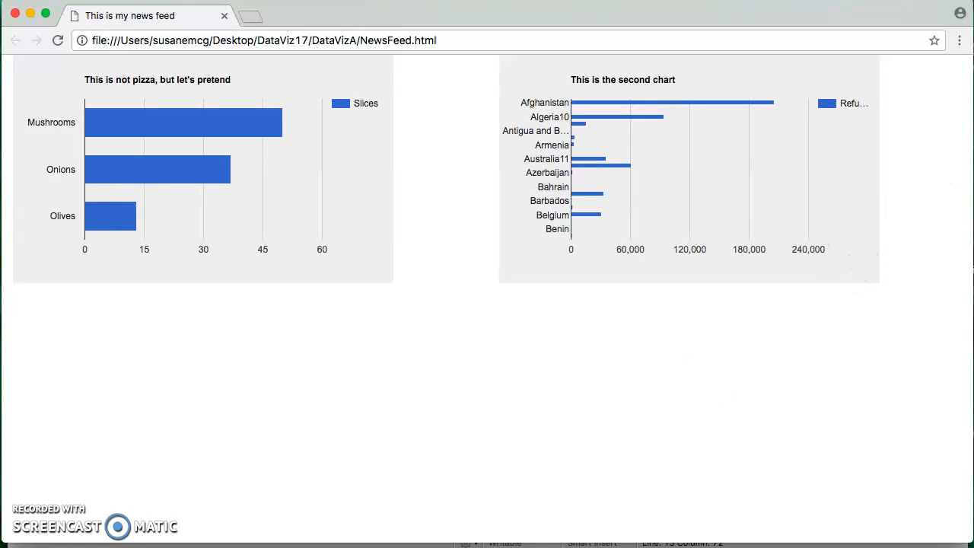
pyautogui.click(967, 222)
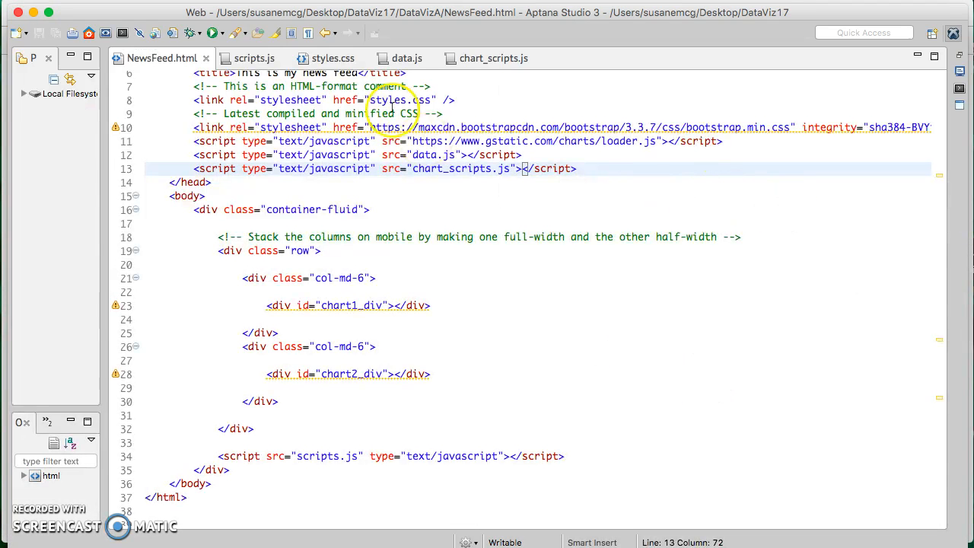
# Step: In data.js, delete the closing bracket after Albania's value 154 in listData2 to introduce a syntax error, and save the file
pyautogui.click(493, 59)
pyautogui.click(410, 58)
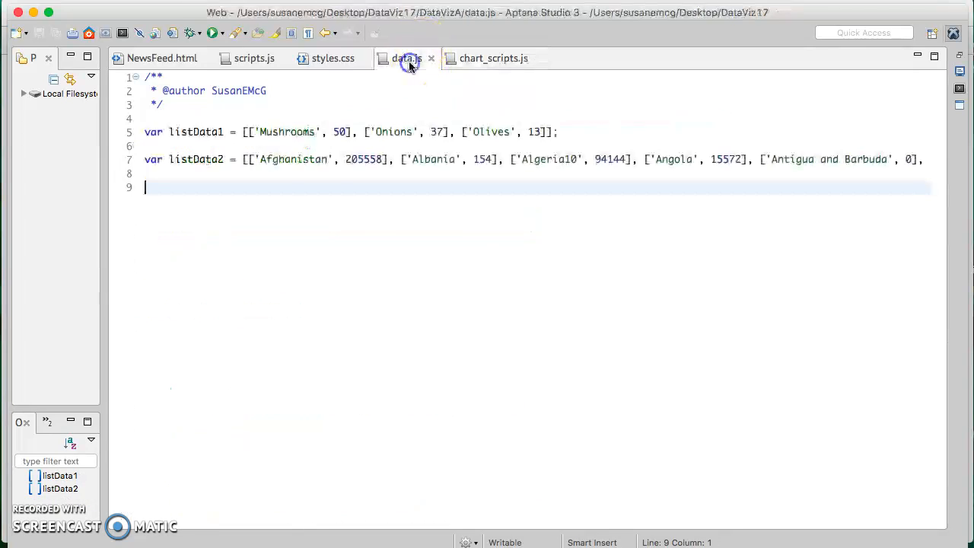
pyautogui.click(494, 159)
pyautogui.press('BackSpace')
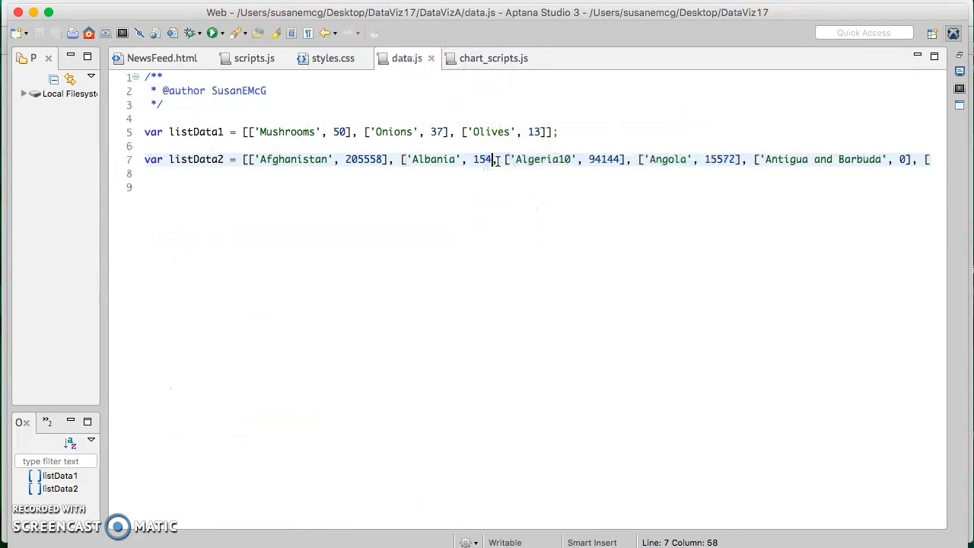
# Step: Switch to the browser and reload NewsFeed.html to test how the broken data file affects the charts
pyautogui.click(968, 123)
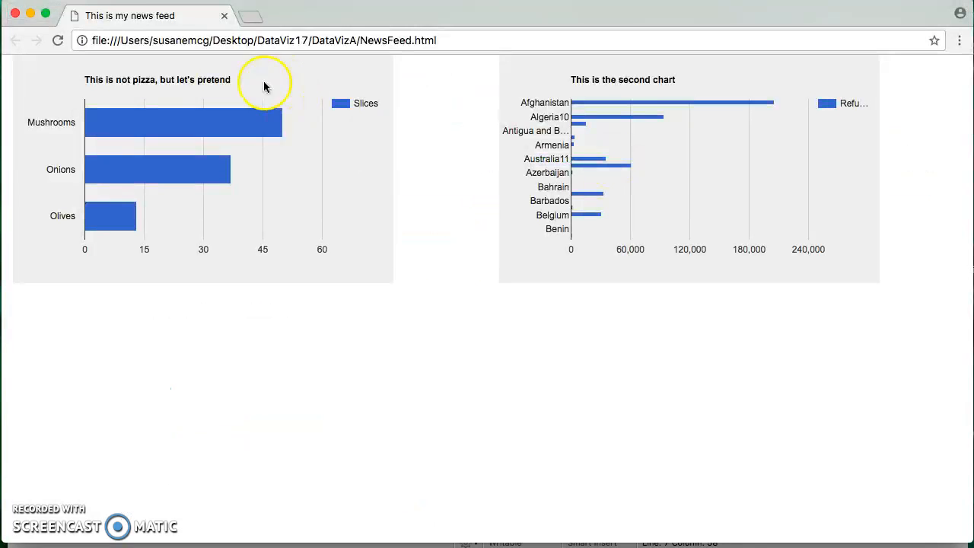
pyautogui.click(57, 42)
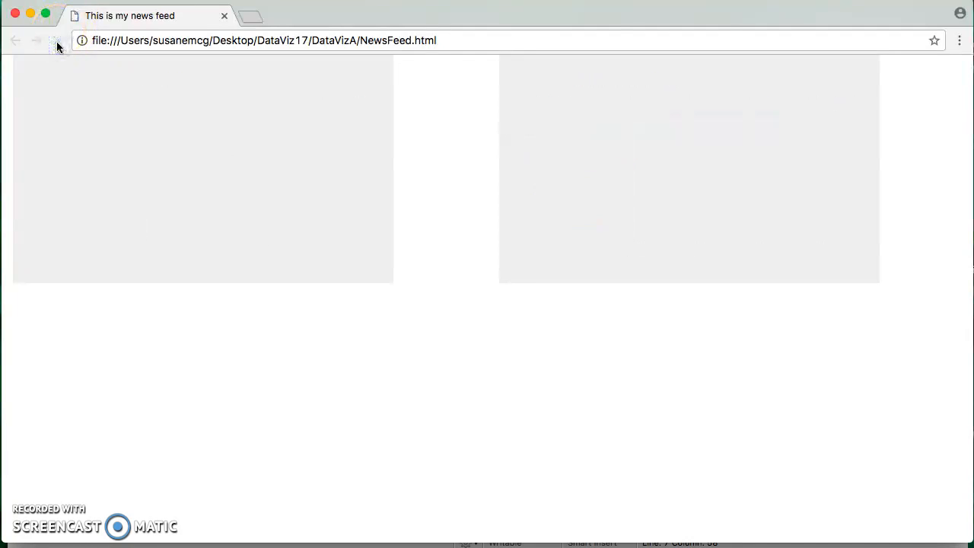